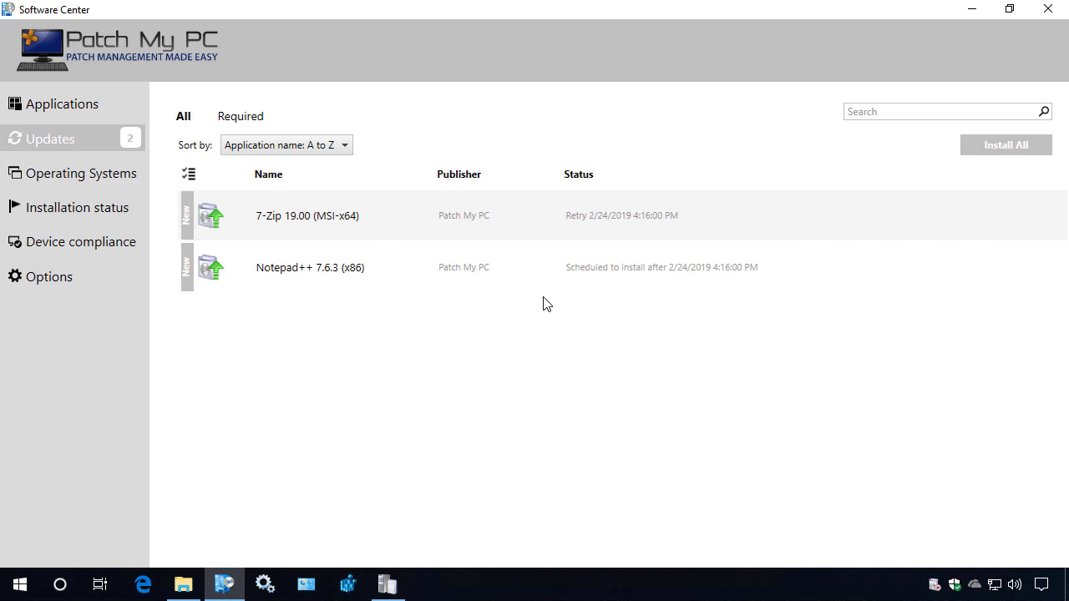
Step: Open the failed 7-Zip 19.00 update's details and select its error code 0x800B0109
left_click(387, 213)
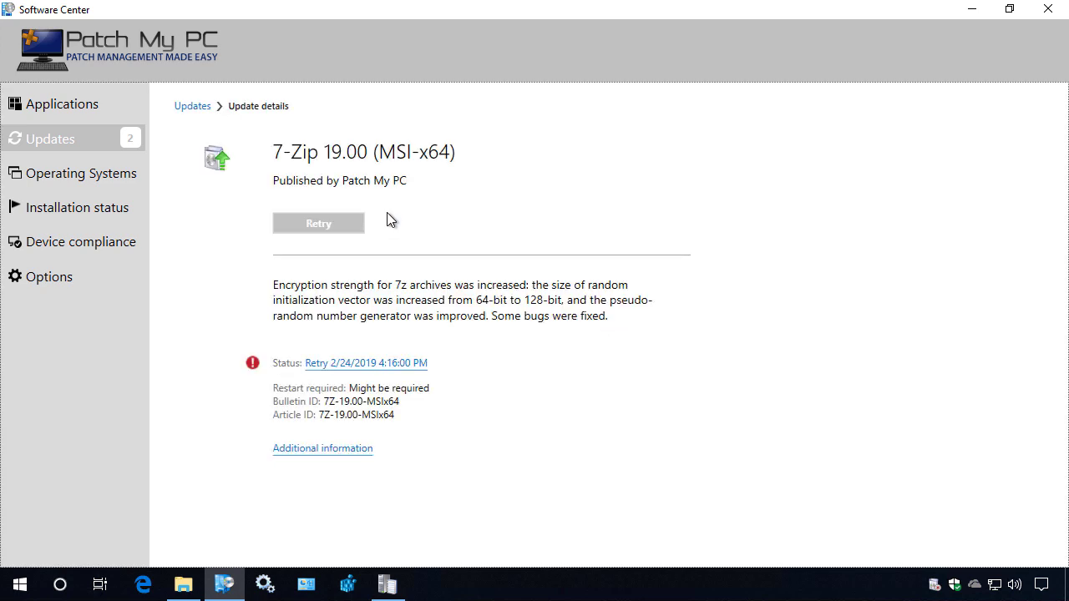
left_click(339, 365)
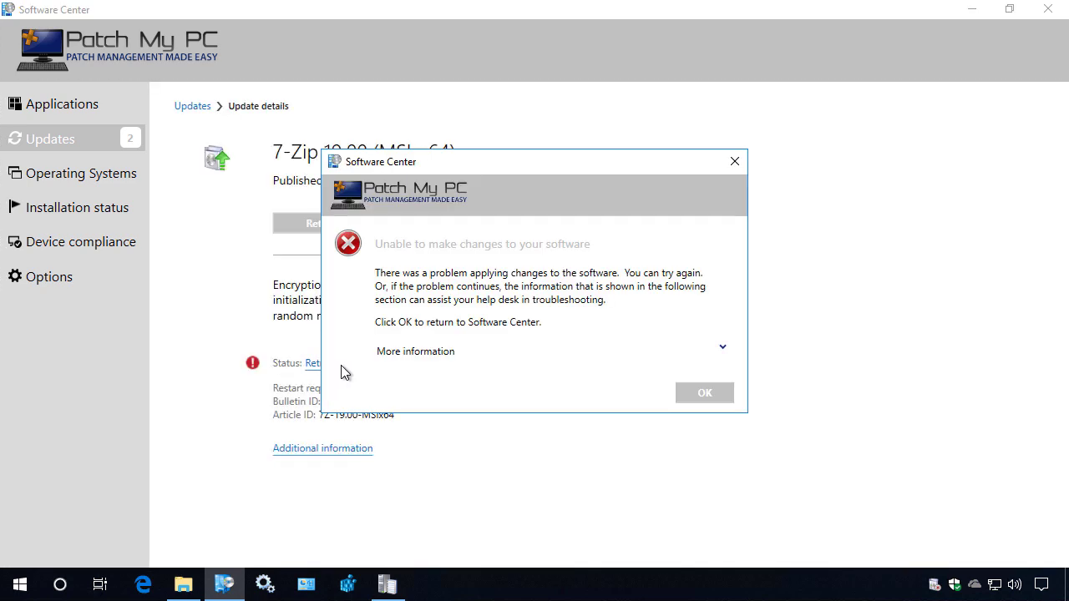
left_click(458, 354)
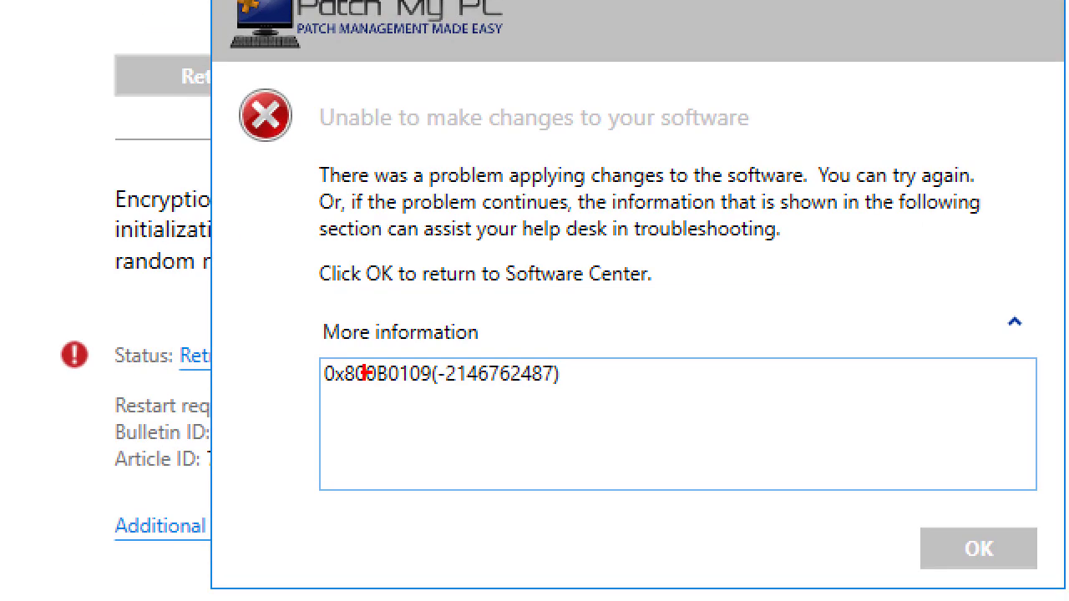
mouse_move(313, 351)
left_mouse_down()
mouse_move(387, 387)
mouse_move(462, 388)
mouse_move(332, 374)
mouse_move(357, 370)
left_mouse_up()
key("ctrl+c")
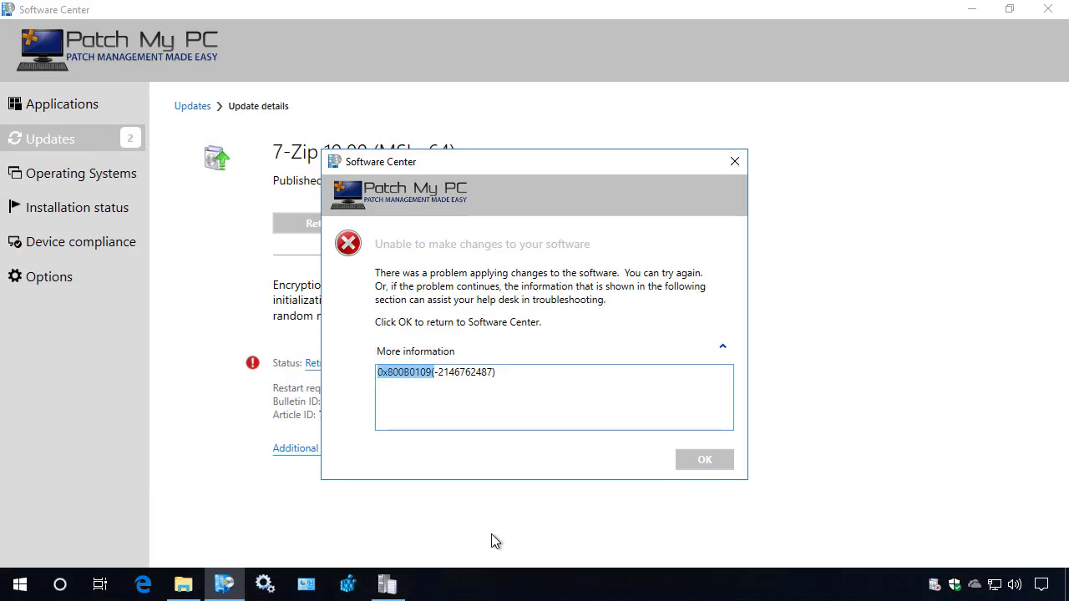
Step: Look up 0x800B0109 in CMTrace's Error Lookup, showing an untrusted root certificate, then minimise CMTrace
left_click(389, 583)
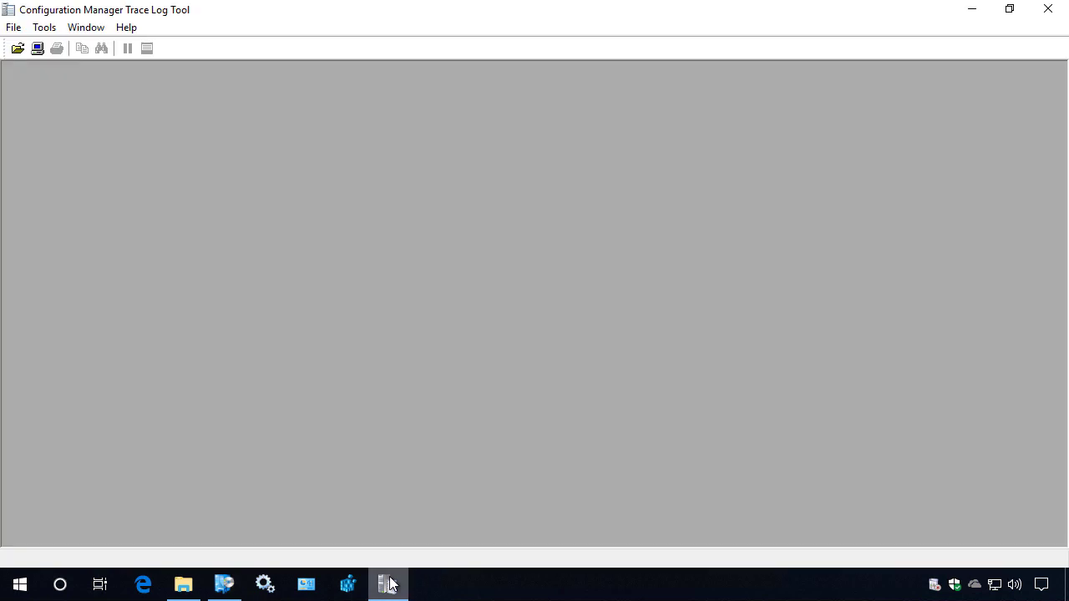
key("ctrl+l")
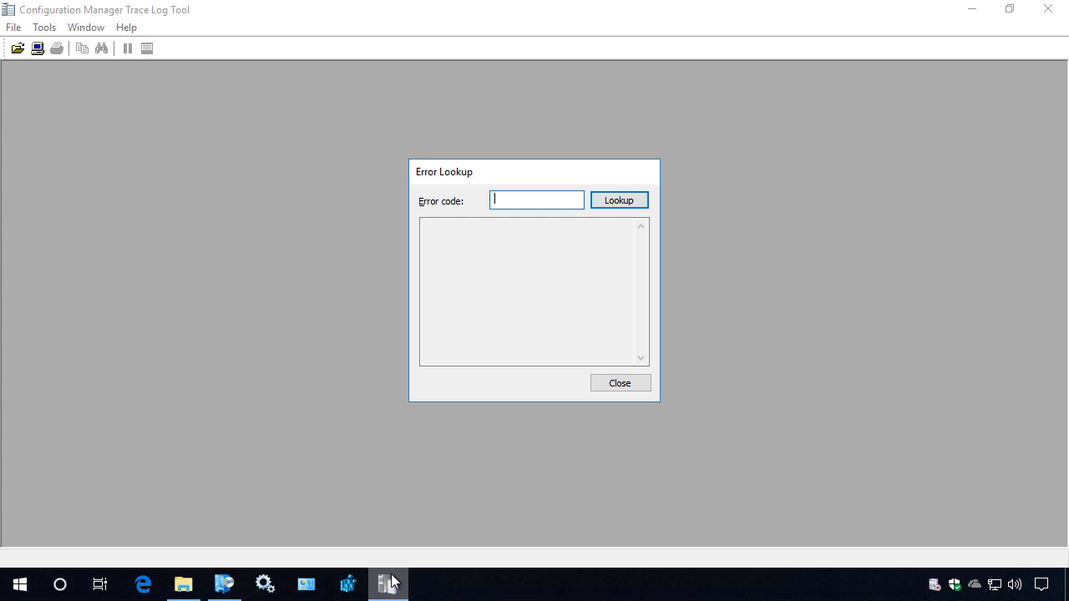
key("ctrl+v")
key("Return")
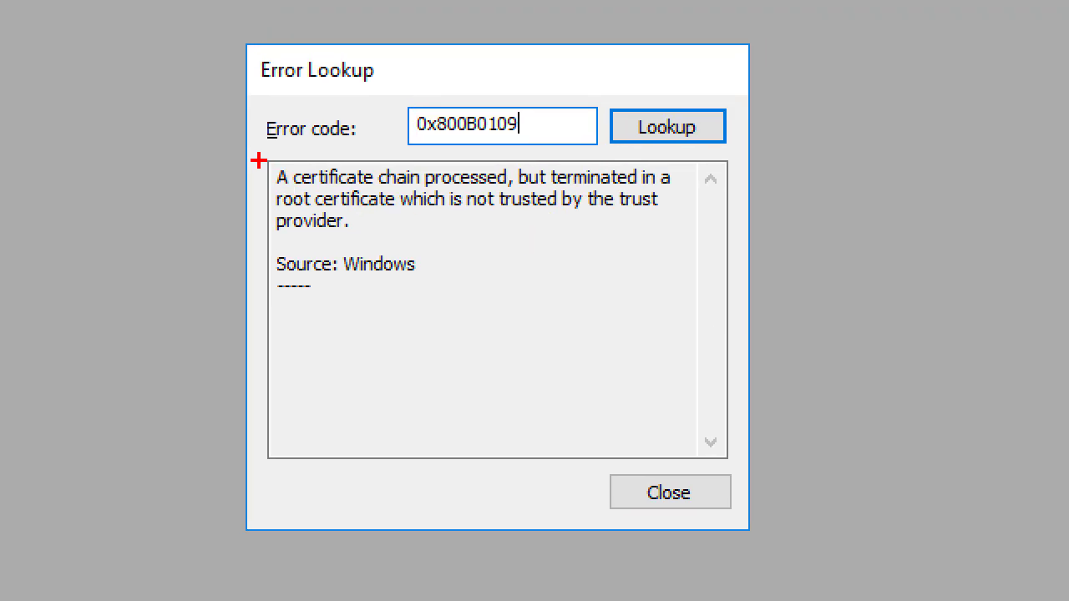
left_click_drag(253, 151, 728, 251)
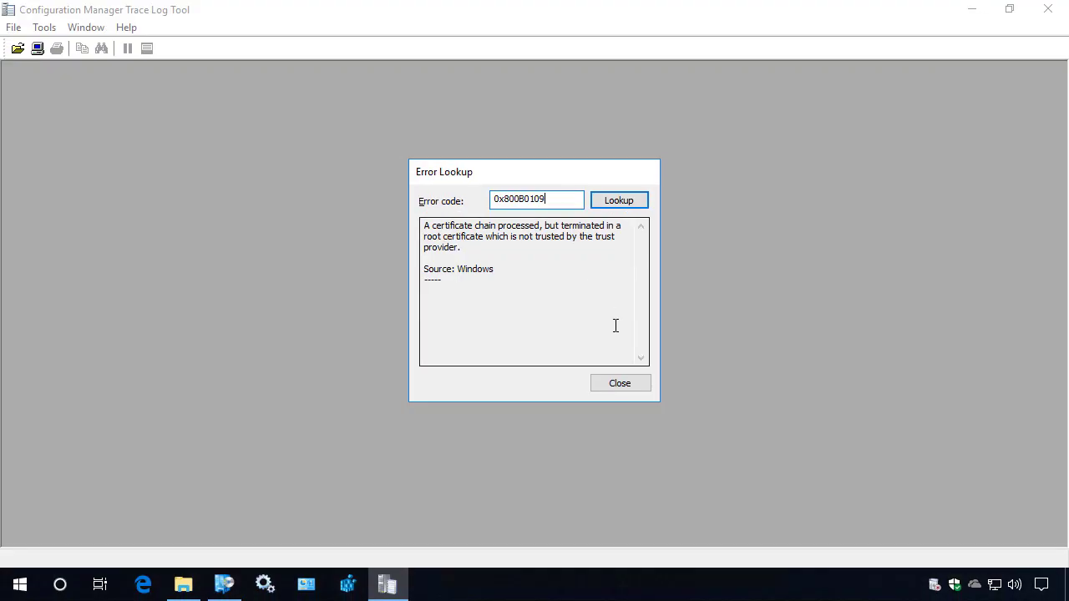
left_click(668, 493)
left_click(972, 10)
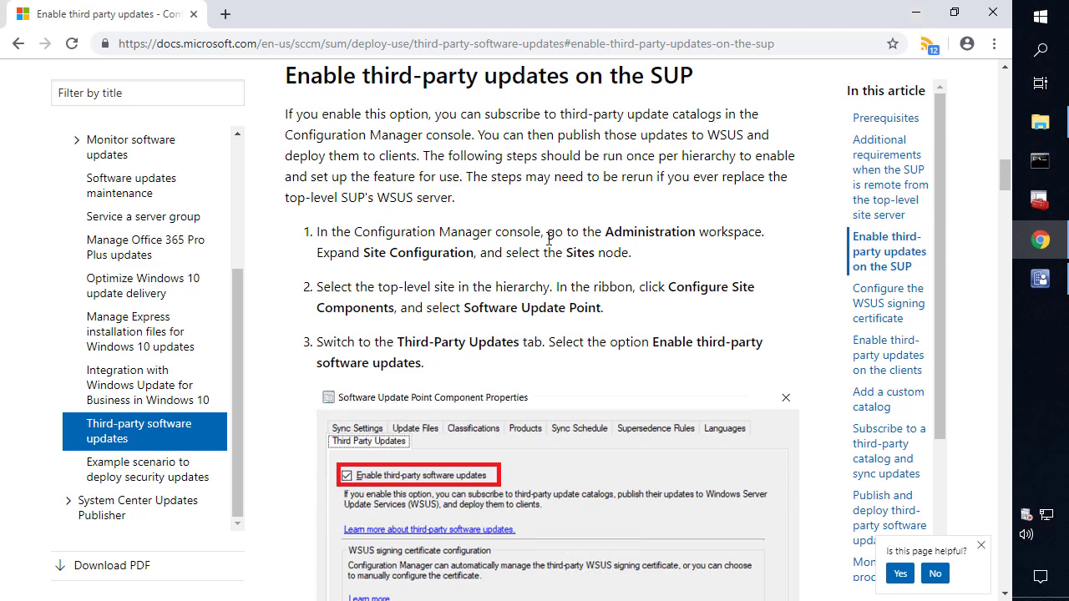
Step: Read down the SUP third-party updates steps to the 'Configure the WSUS signing certificate' section
scroll(410, 241, "down", 2)
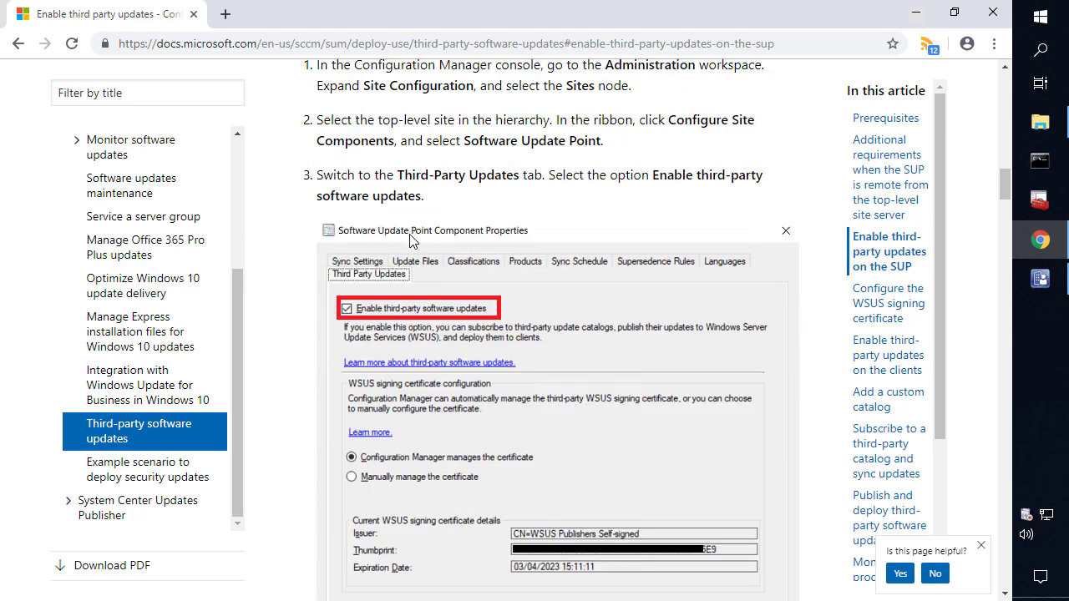
scroll(430, 244, "down", 2)
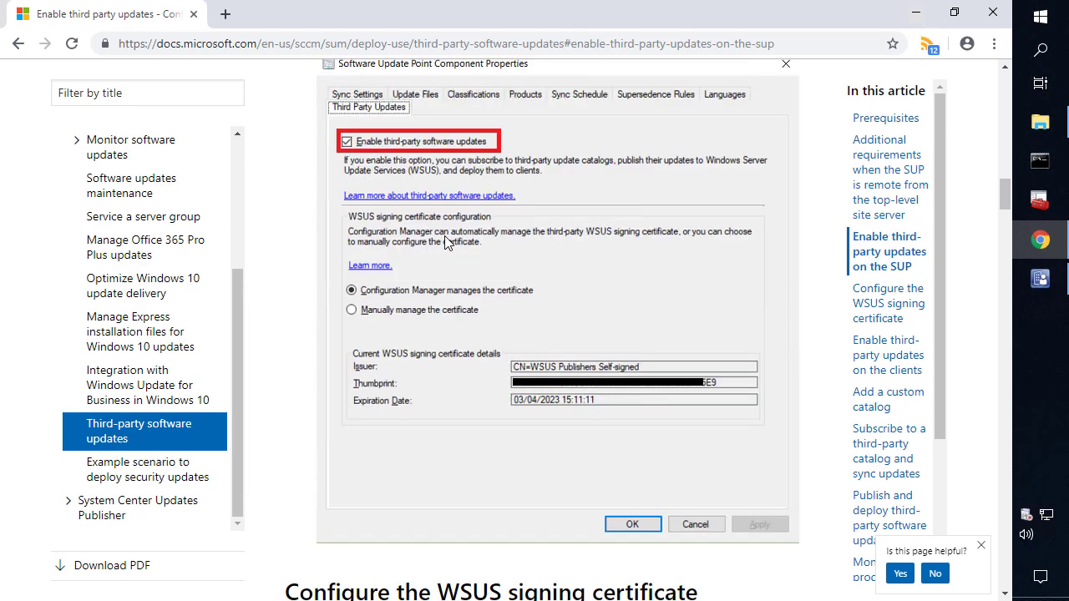
scroll(450, 241, "down", 1)
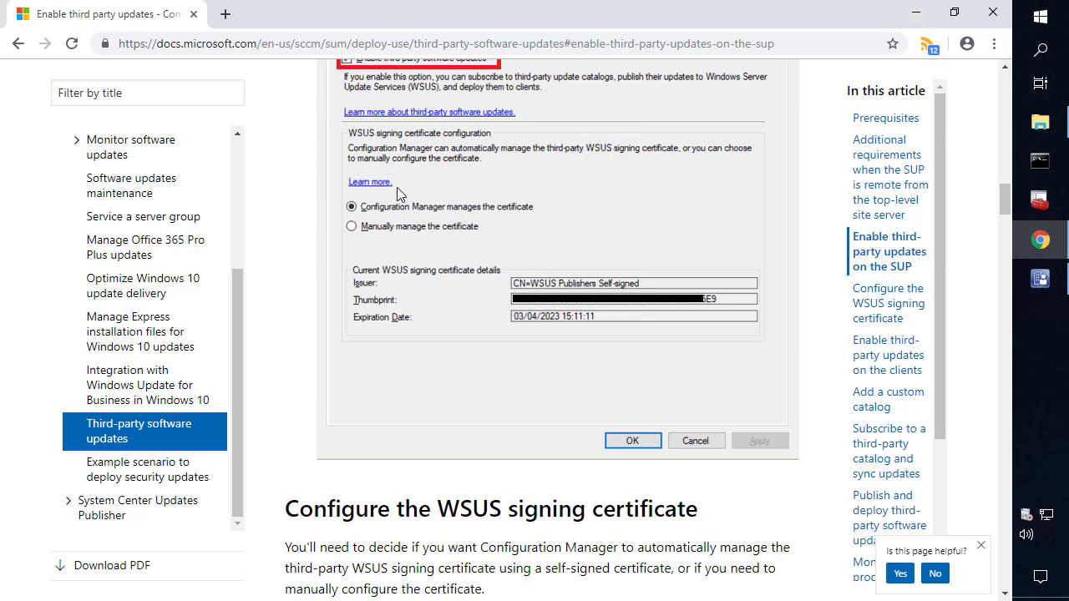
left_click_drag(337, 178, 559, 240)
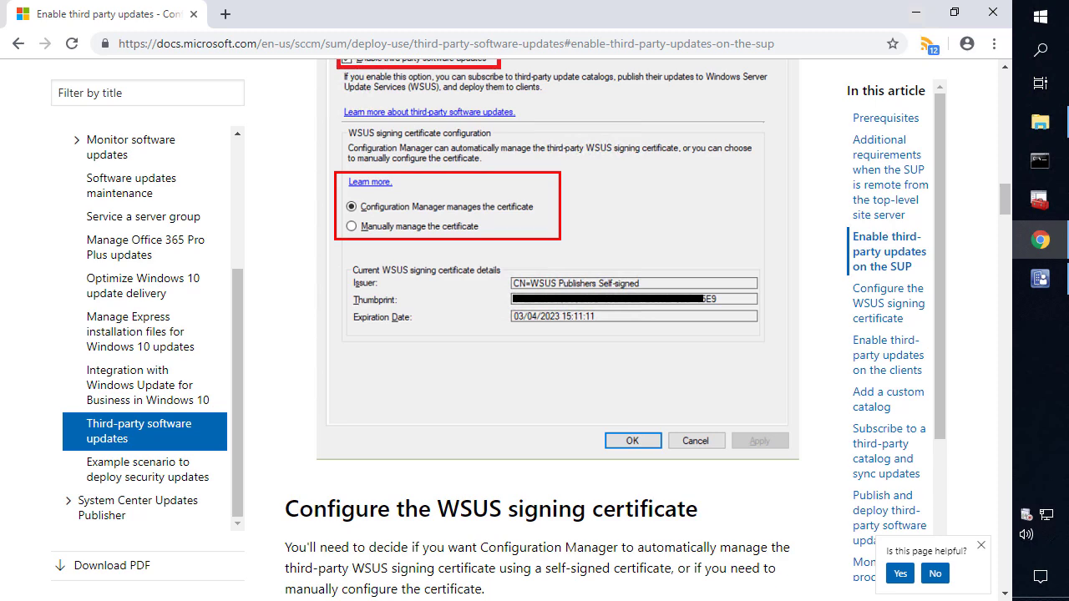
key("Escape")
scroll(389, 209, "down", 6)
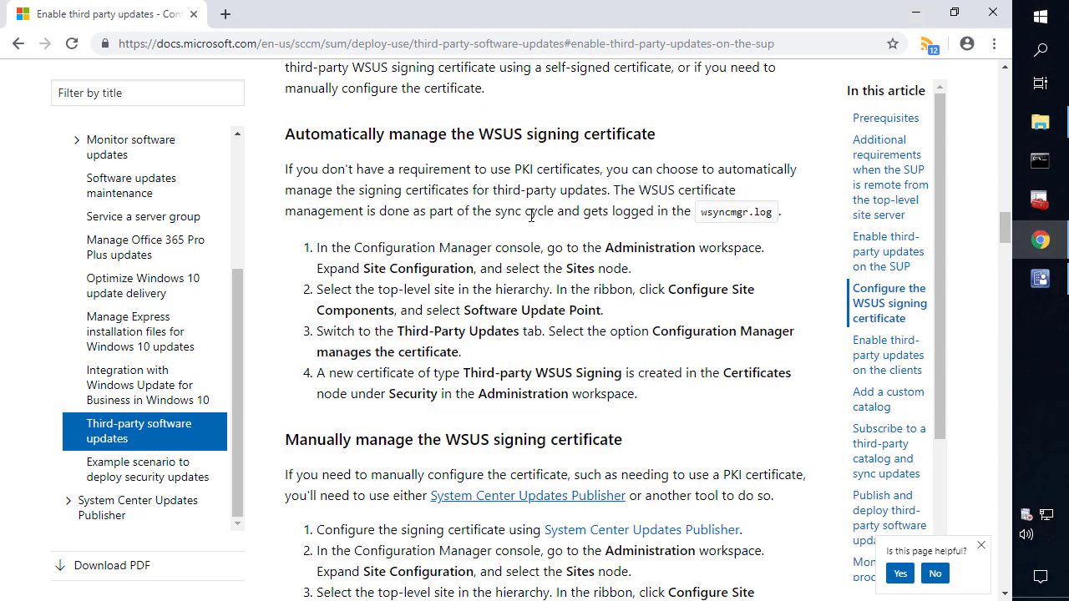
Step: Open the Software Update Point component properties for the TPV primary site
left_click(1039, 279)
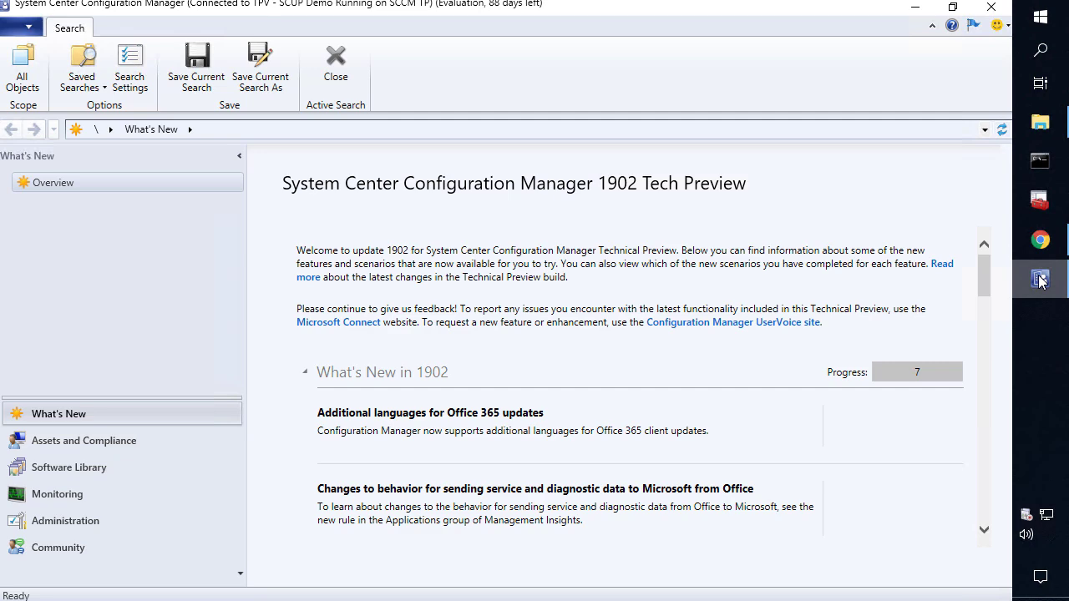
left_click(109, 521)
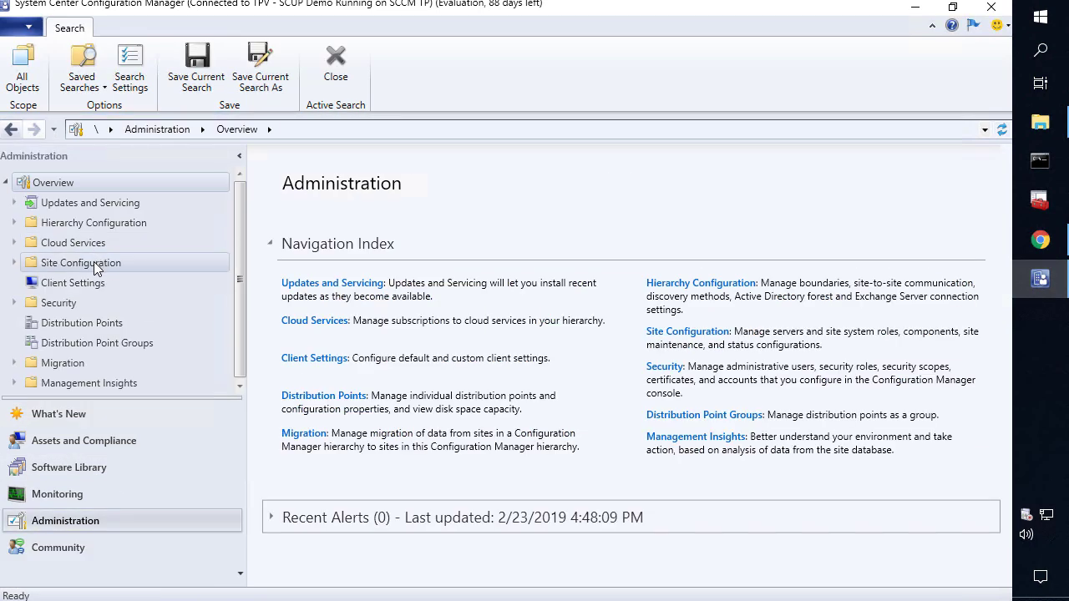
left_click(93, 264)
left_click(60, 284)
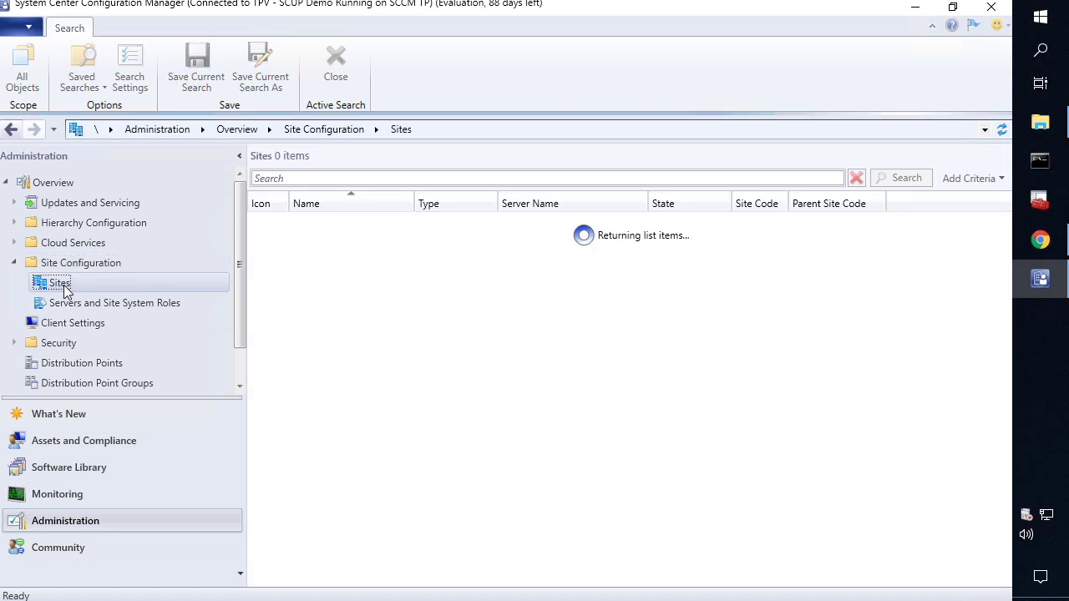
left_click(322, 223)
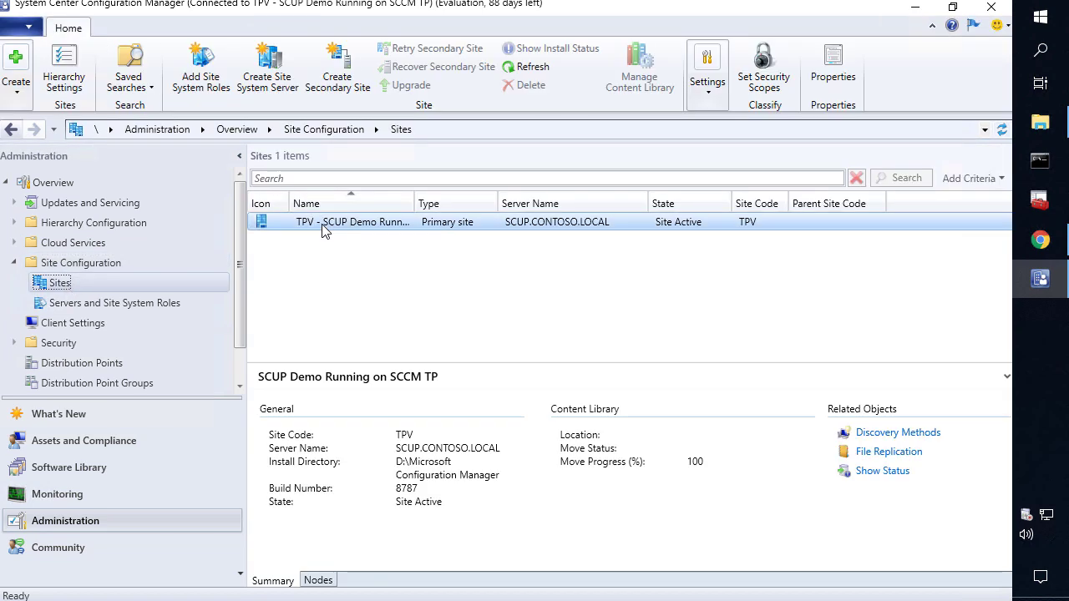
right_click(324, 232)
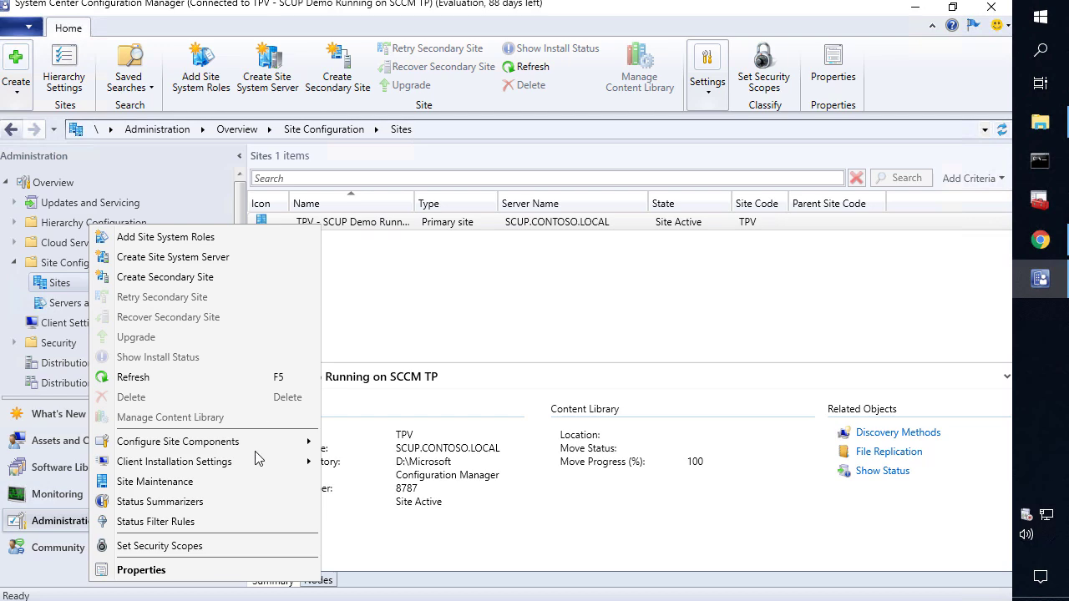
mouse_move(262, 445)
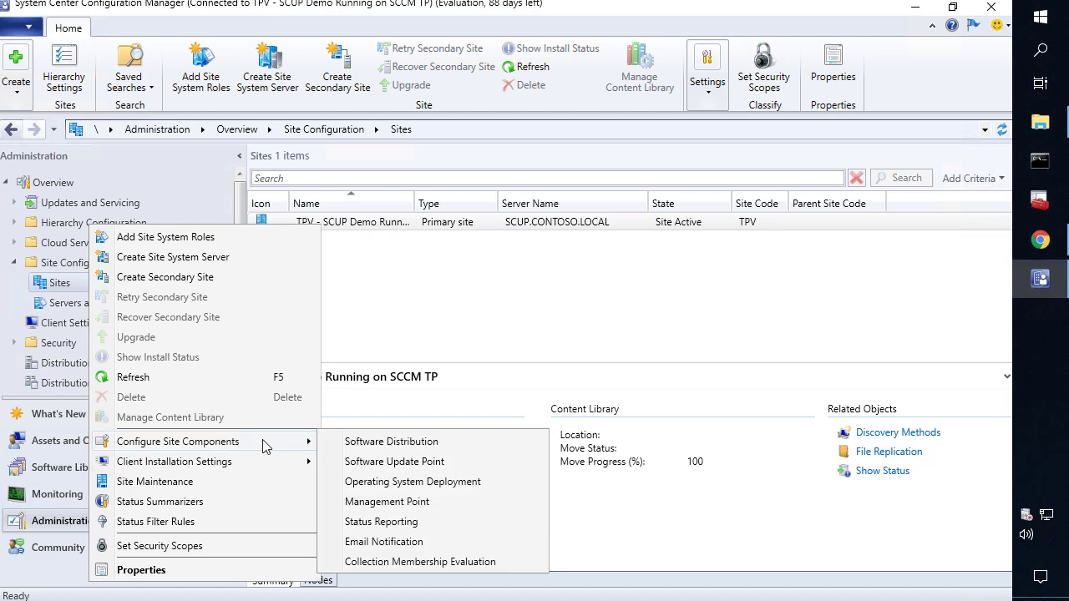
left_click(398, 463)
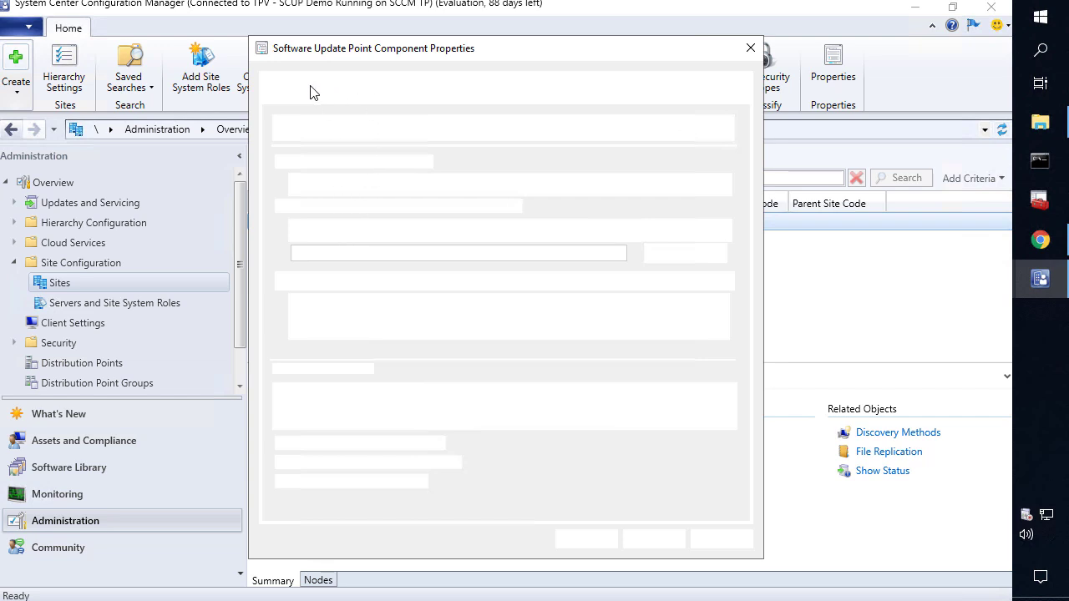
Step: Enable third-party software updates with Configuration Manager managing the signing certificate, and apply
left_click(309, 81)
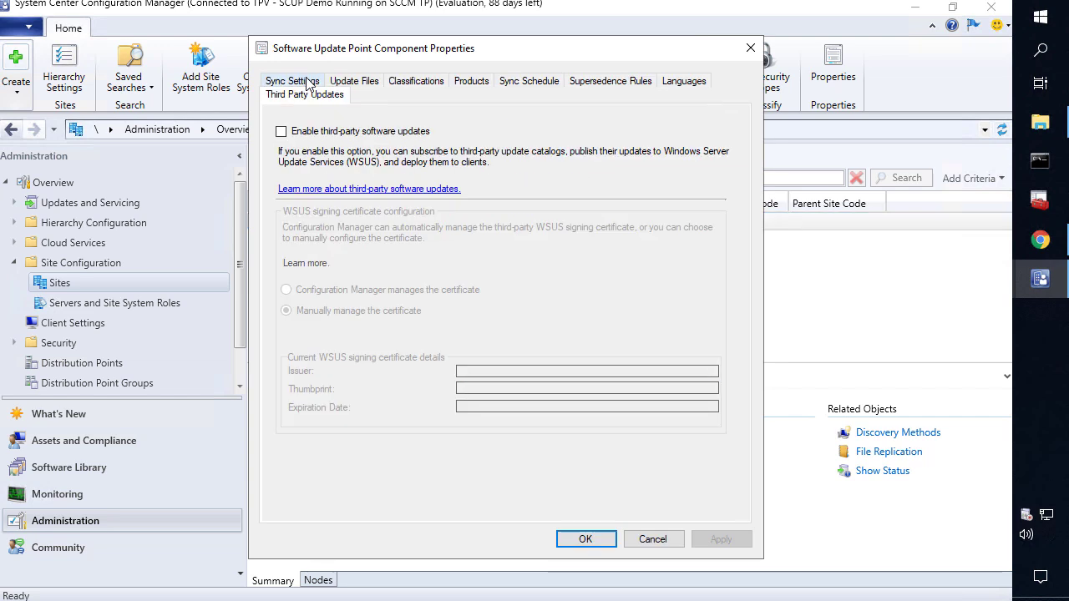
left_click(334, 133)
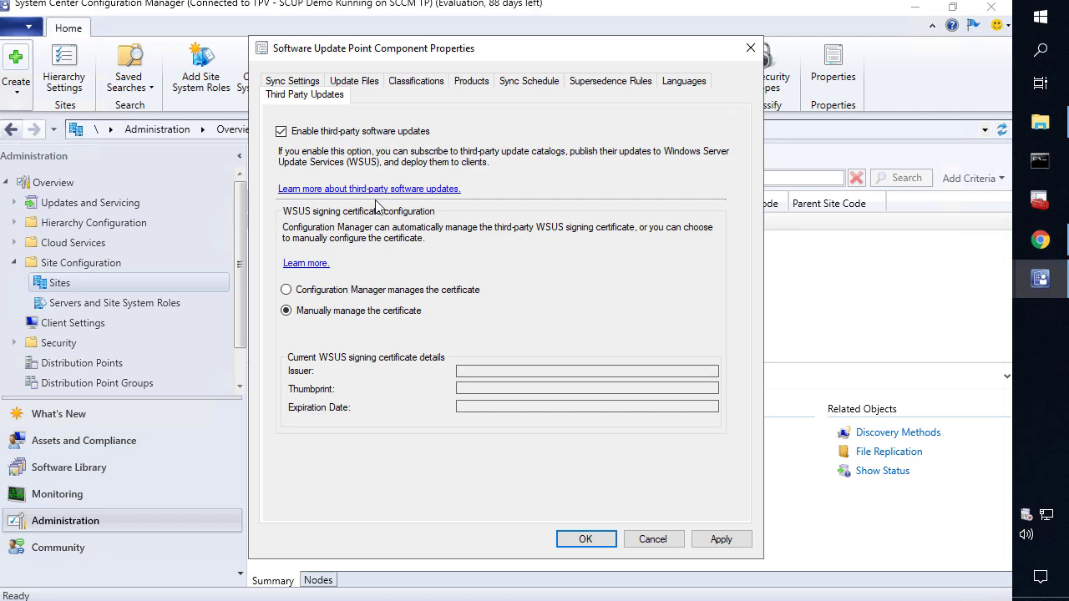
left_click(417, 293)
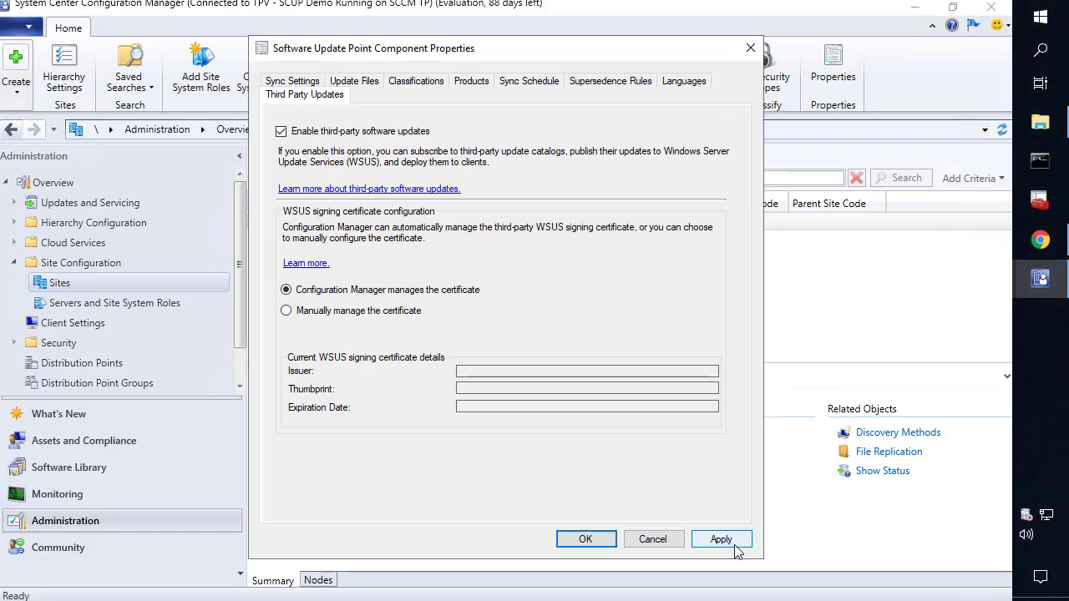
left_click(732, 541)
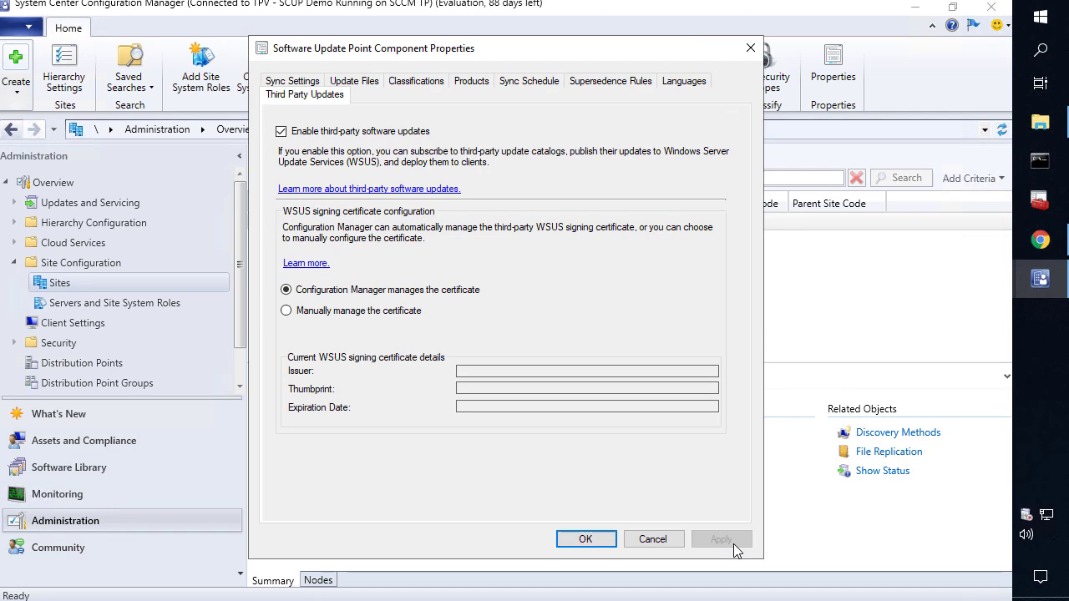
left_click(584, 540)
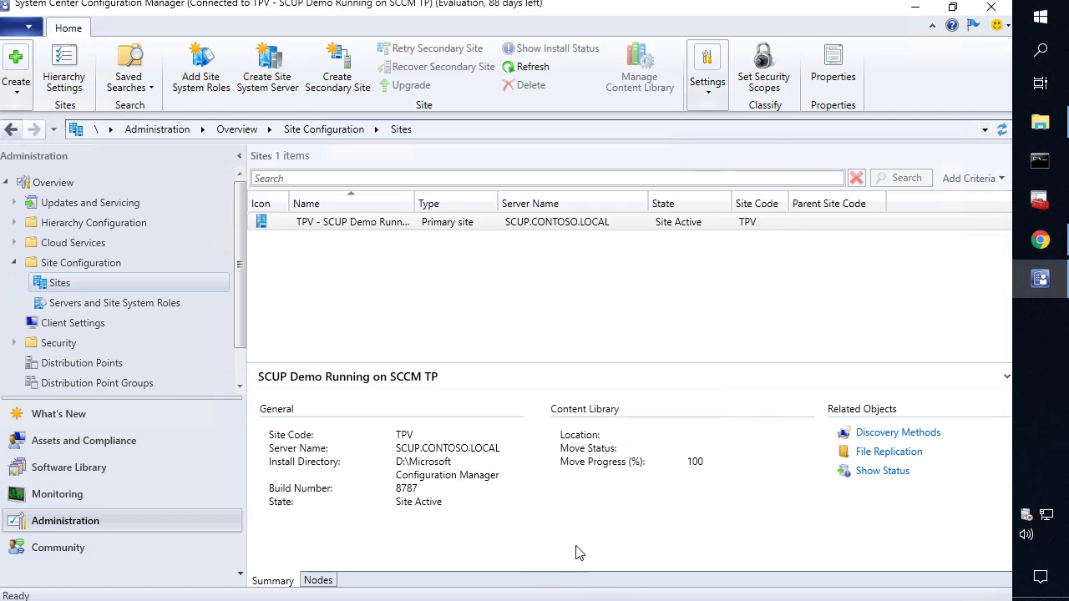
Step: Run a site-wide software updates synchronization, then minimise the console and browser to show the desktop
left_click(98, 466)
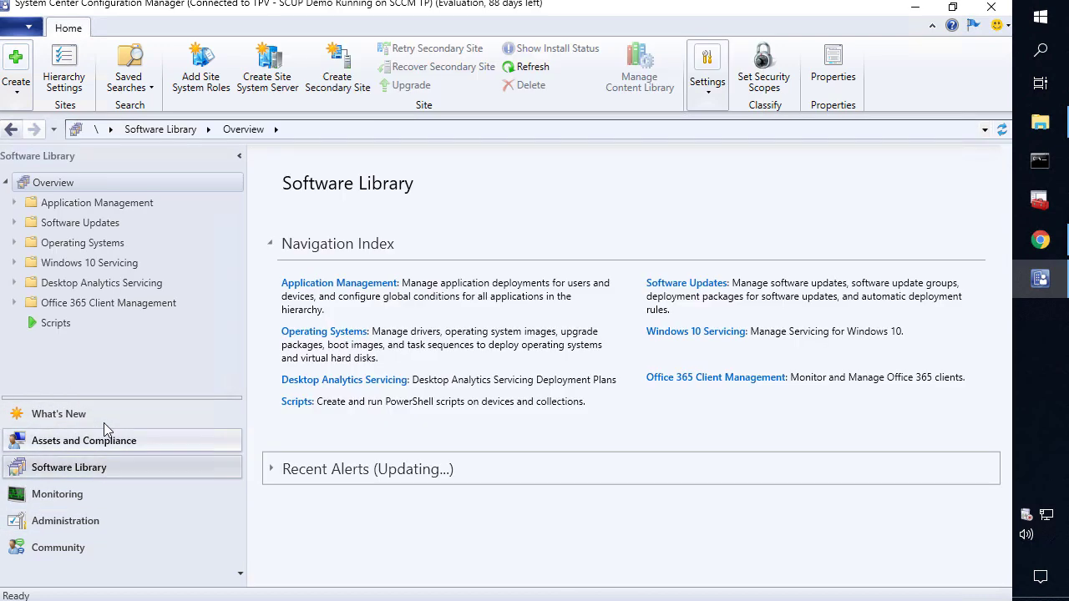
left_click(63, 219)
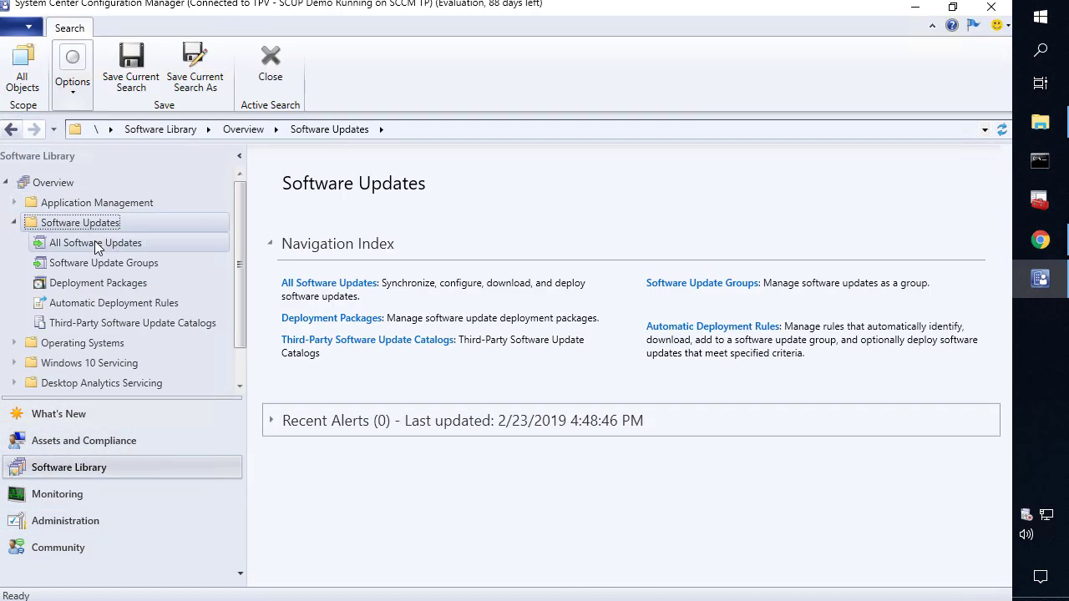
right_click(96, 244)
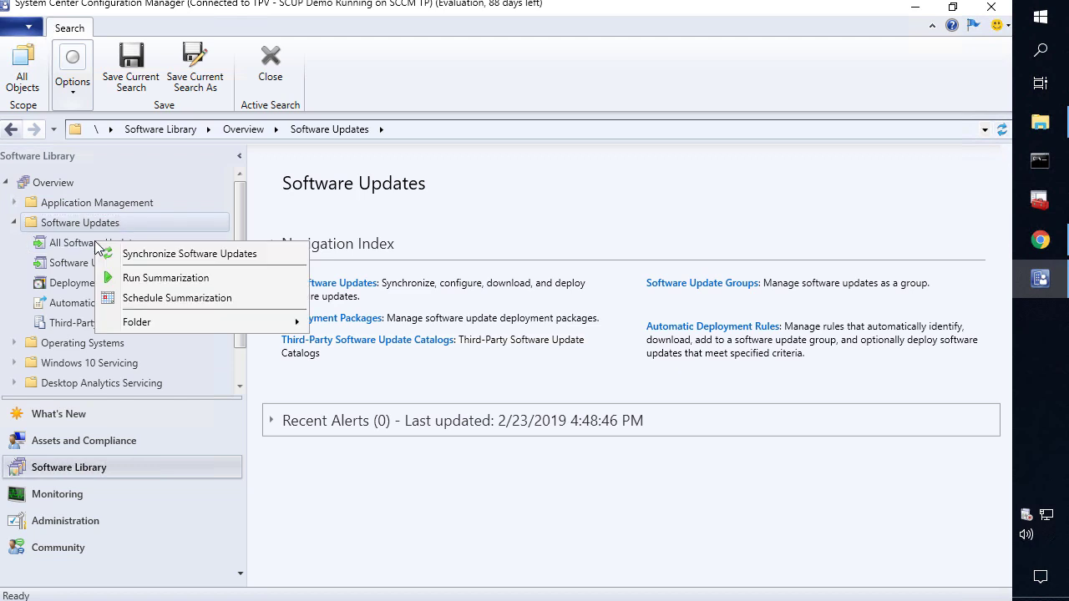
left_click(149, 254)
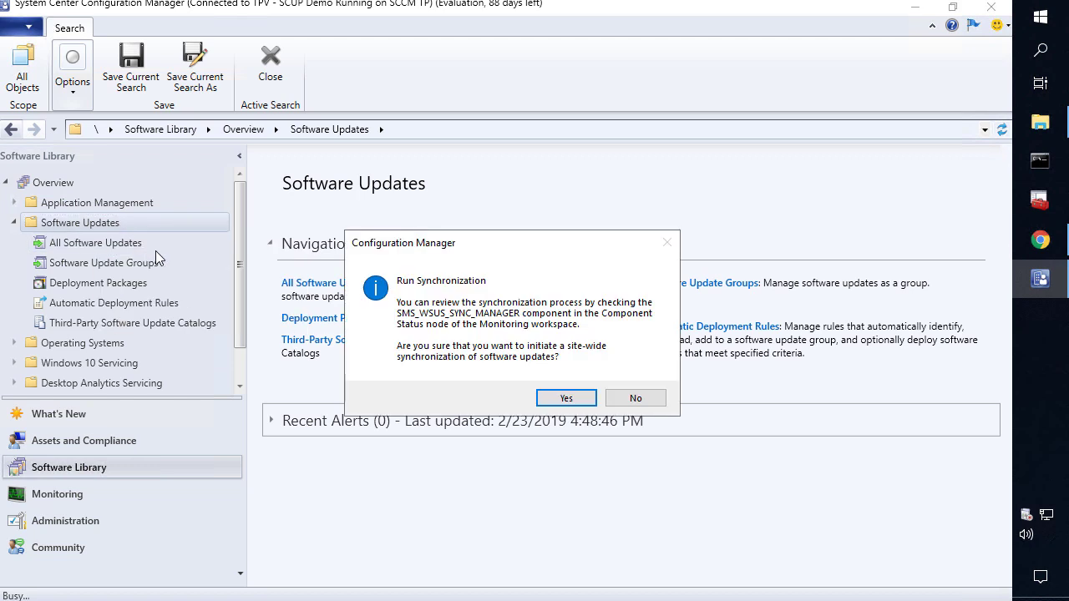
left_click(565, 400)
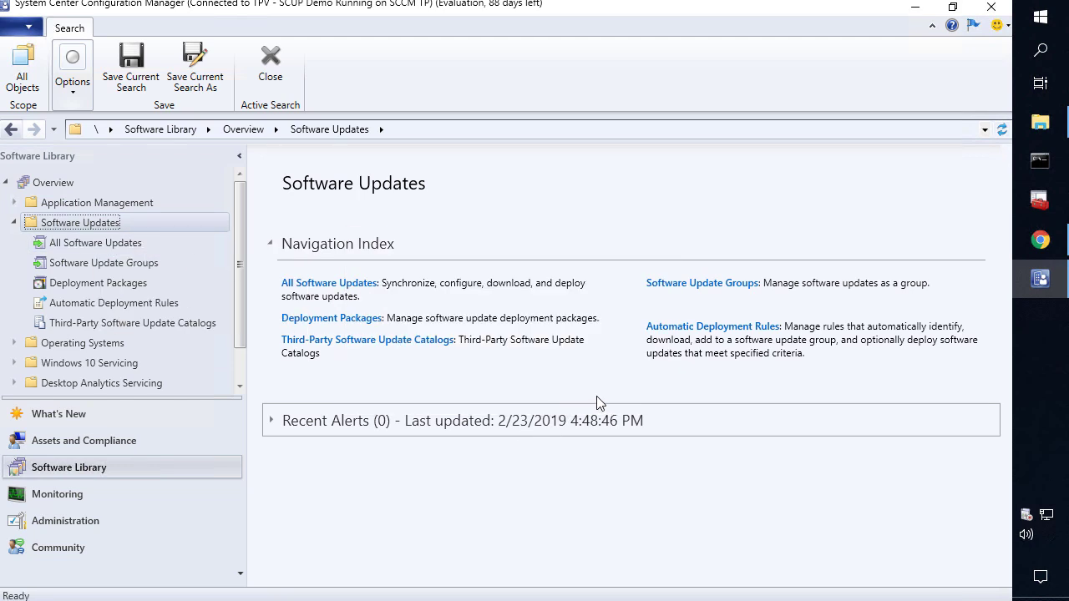
left_click(916, 8)
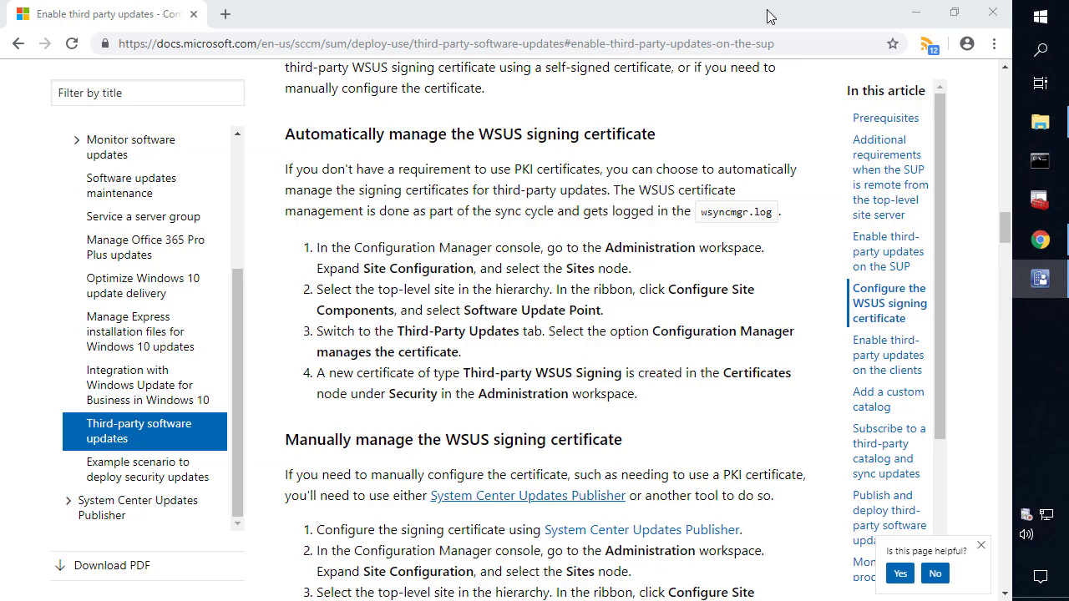
left_click(917, 14)
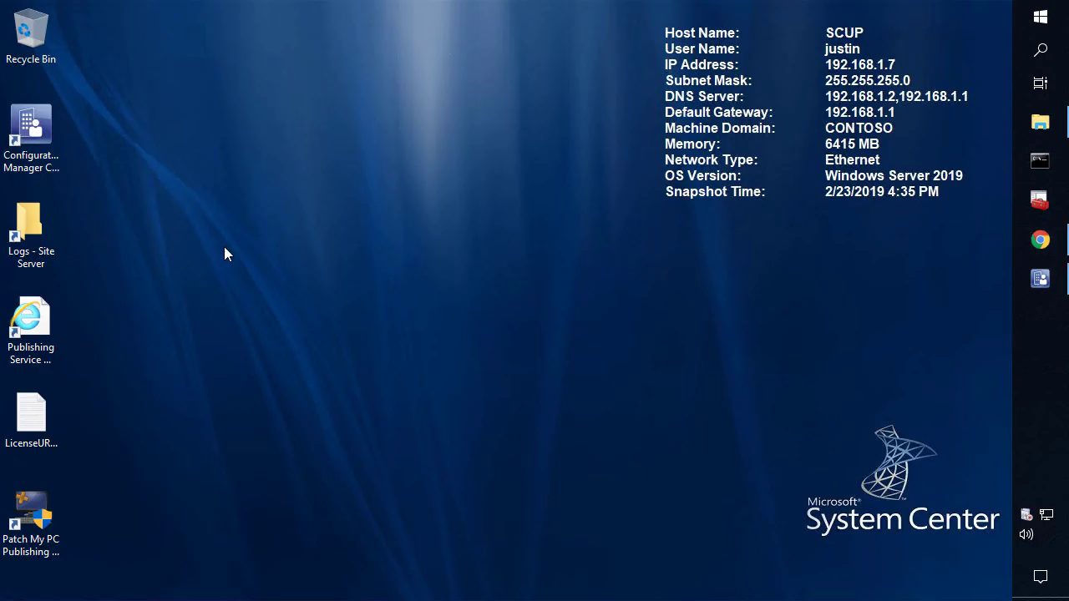
Step: Open wsyncmgr.log from the site server logs and find the new WSUS signing certificate entries
double_click(34, 227)
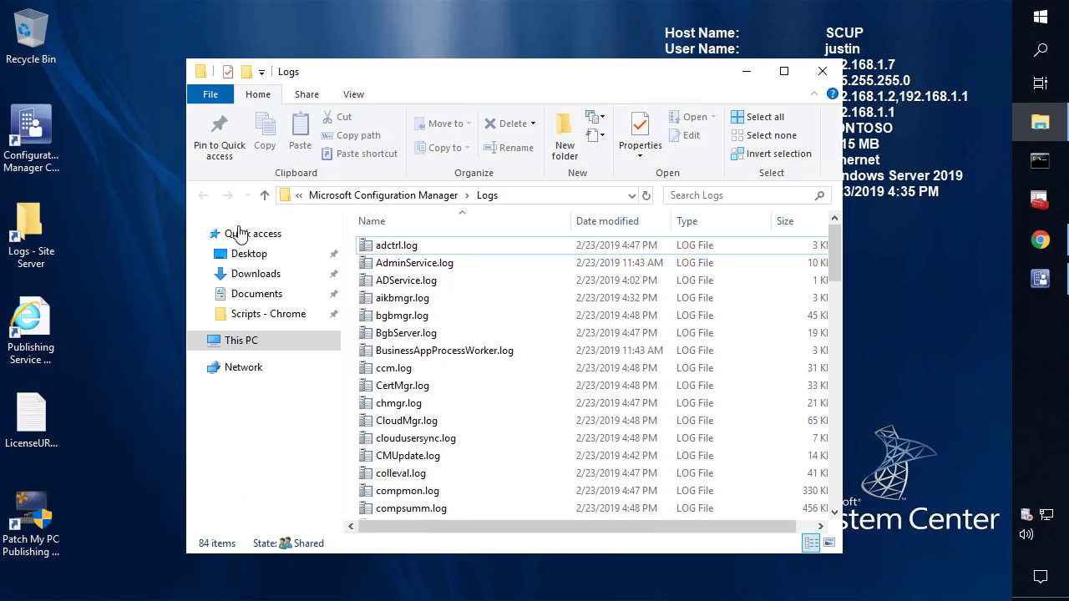
left_click(409, 315)
type("wsync")
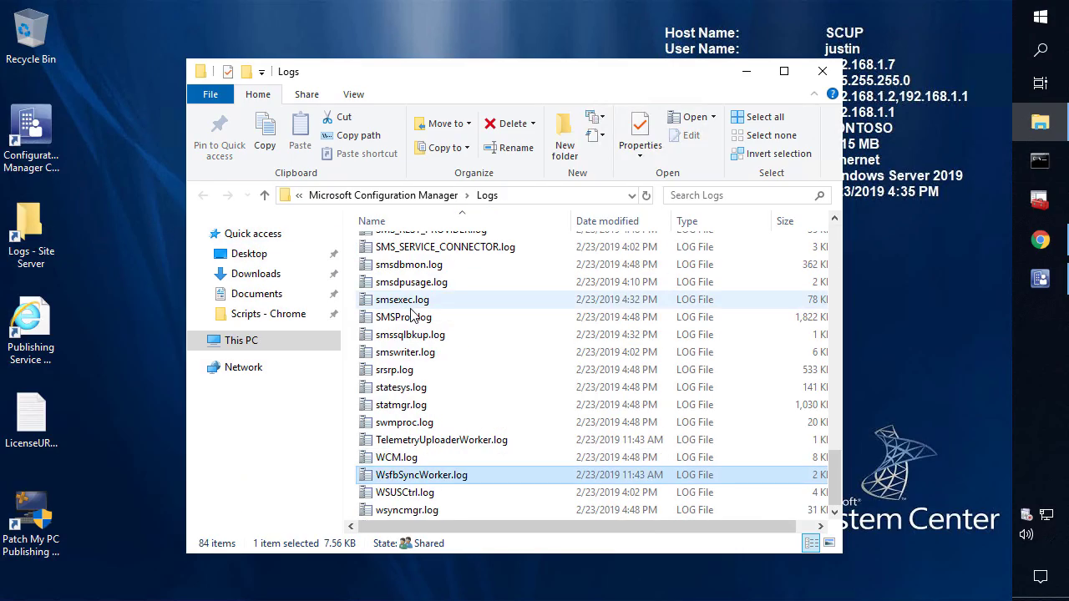
key("Return")
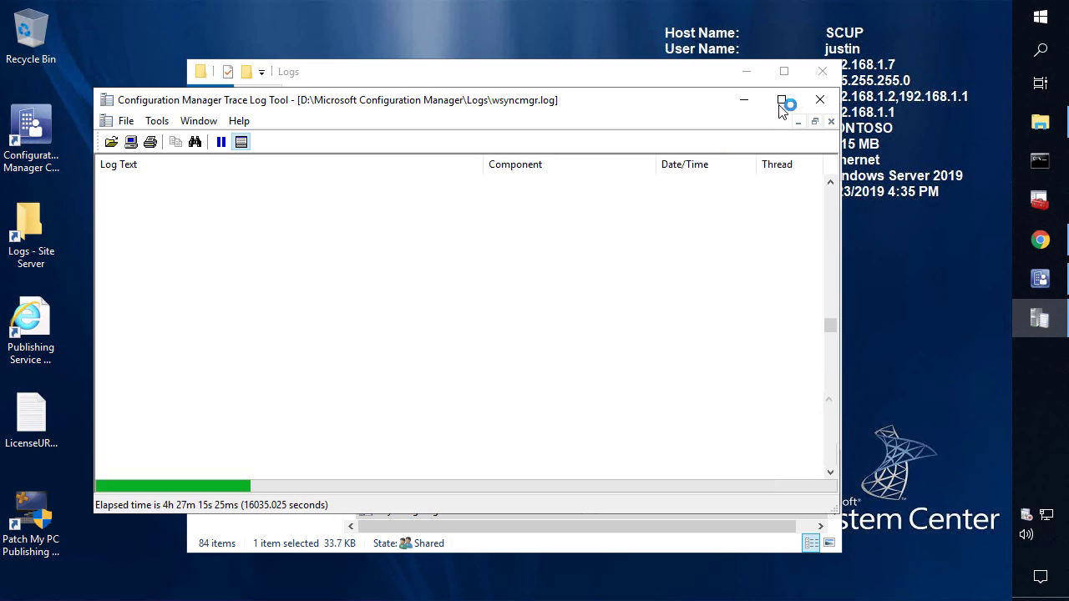
left_click(782, 100)
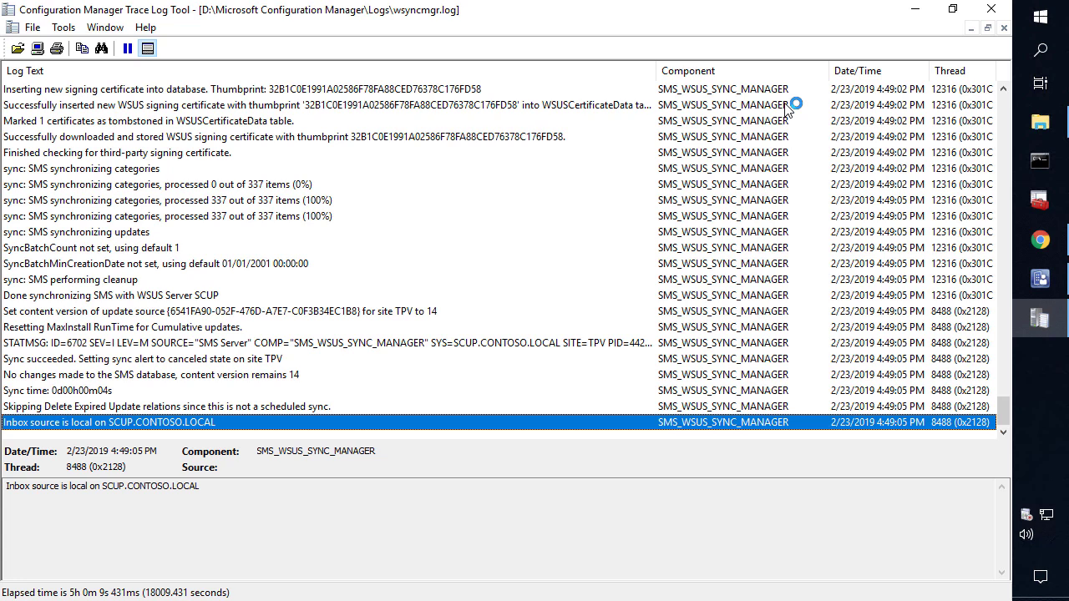
scroll(522, 276, "up", 3)
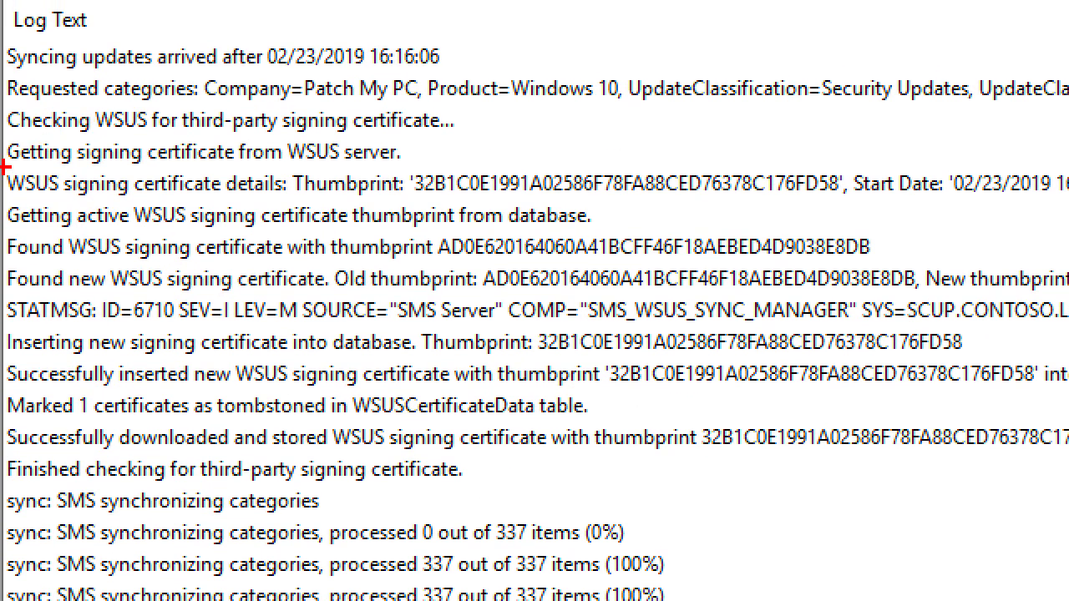
mouse_move(5, 171)
left_mouse_down()
mouse_move(659, 234)
mouse_move(1066, 234)
mouse_move(1067, 244)
mouse_move(995, 252)
mouse_move(1066, 416)
mouse_move(1066, 394)
left_mouse_up()
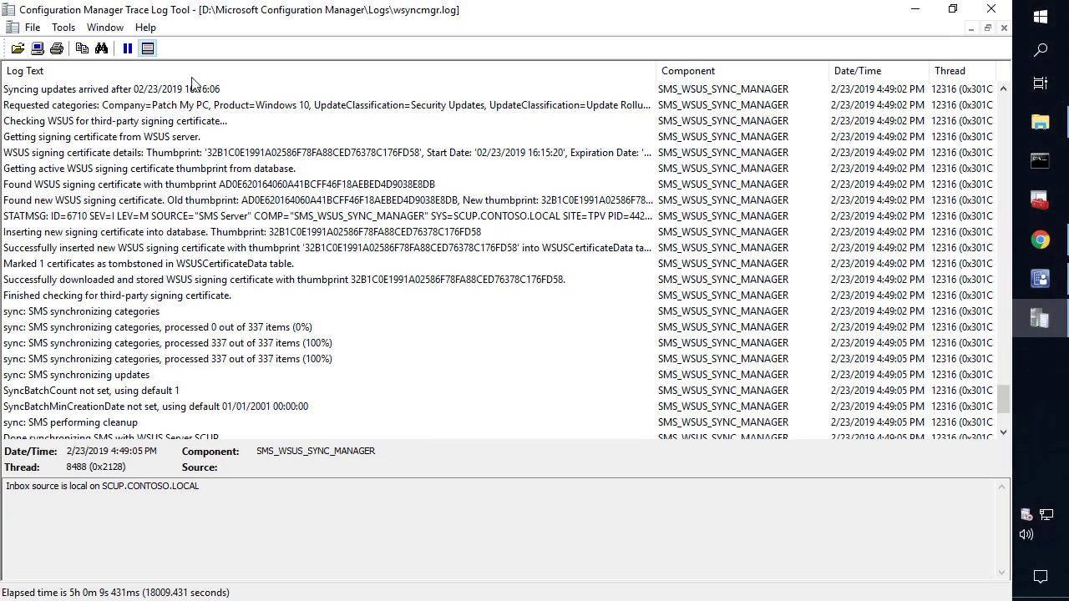
Step: Check the Software Update Point's Third Party Updates tab for the PatchMyPC Service signing certificate, then close it
left_click(1040, 278)
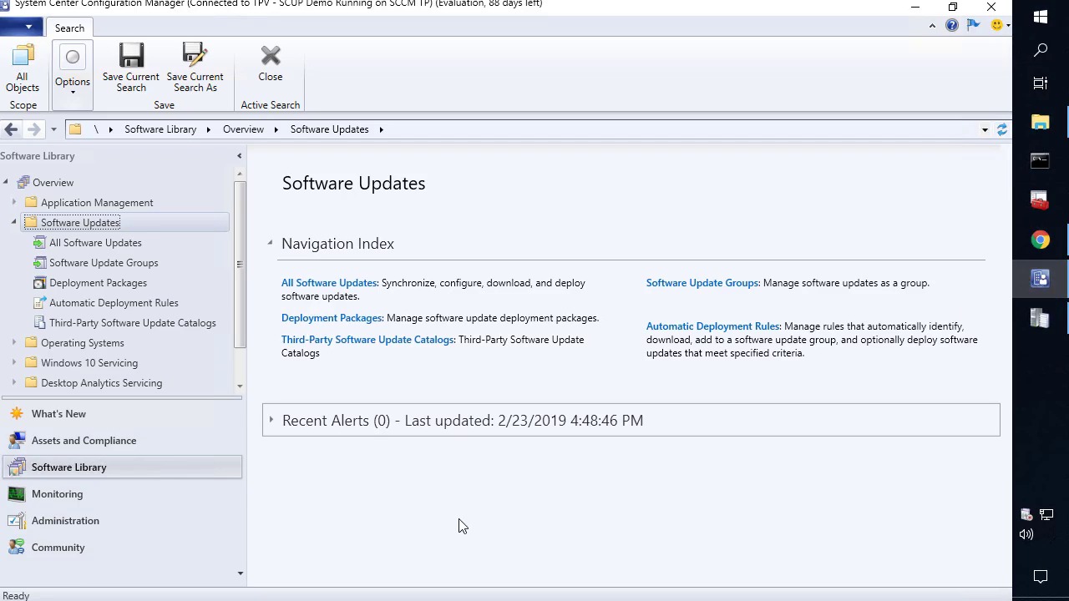
left_click(105, 521)
right_click(309, 225)
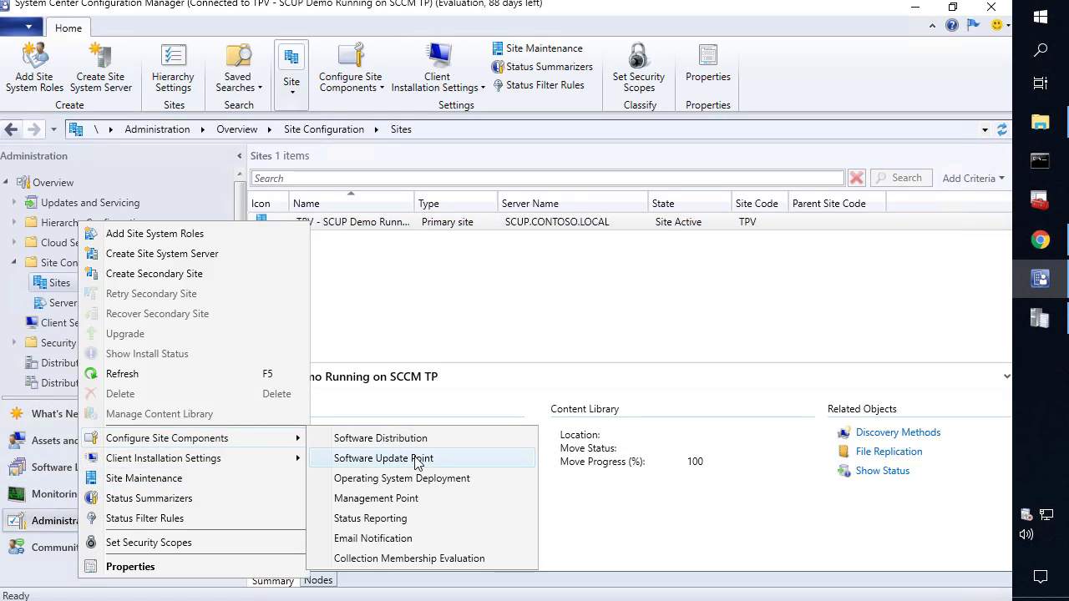
left_click(416, 459)
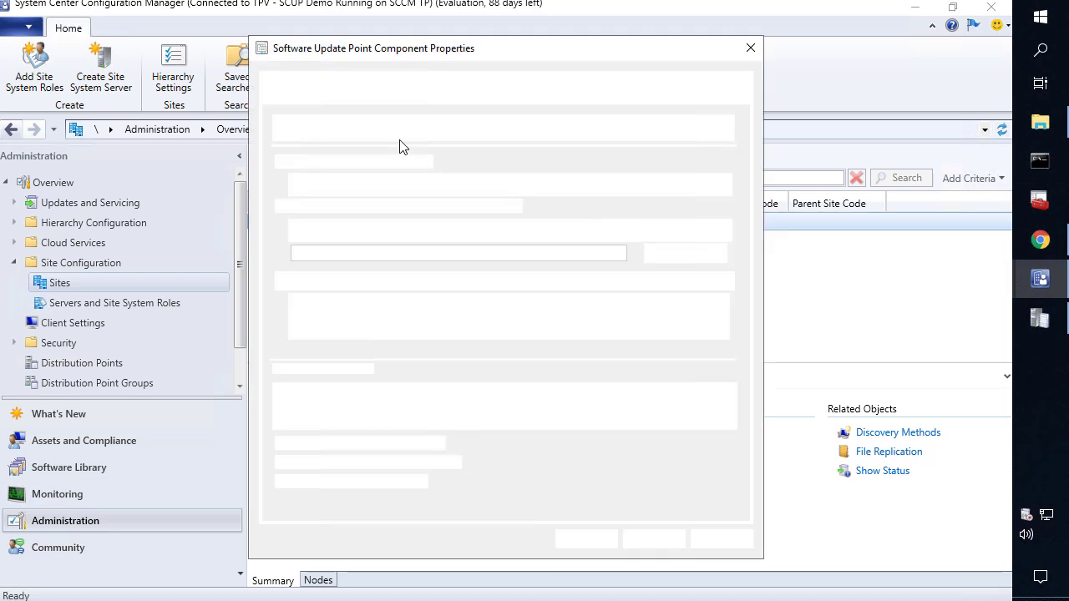
left_click(305, 83)
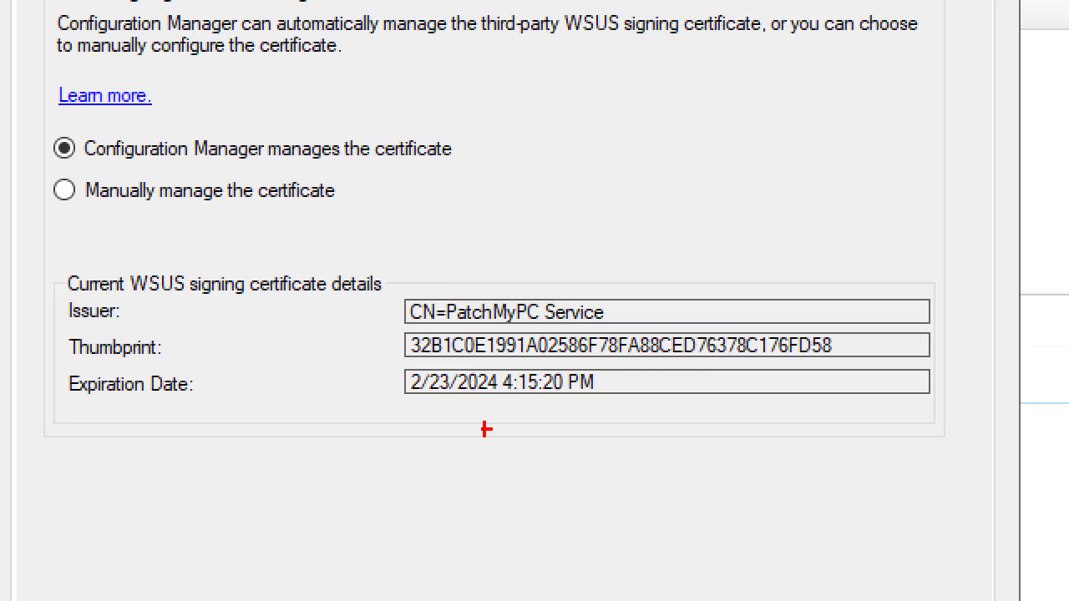
left_click_drag(884, 427, 961, 440)
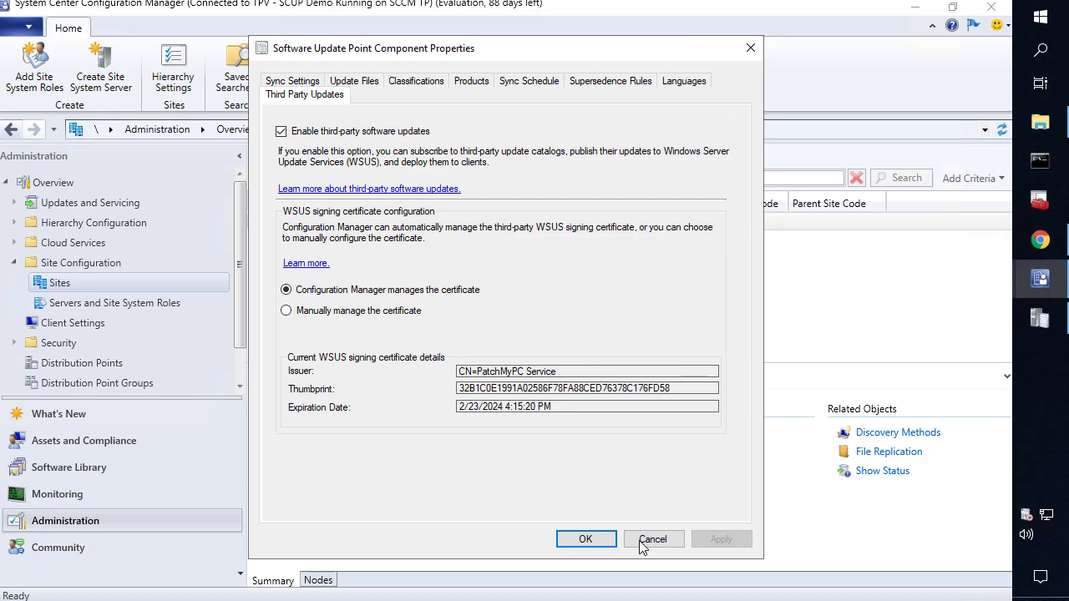
left_click(585, 539)
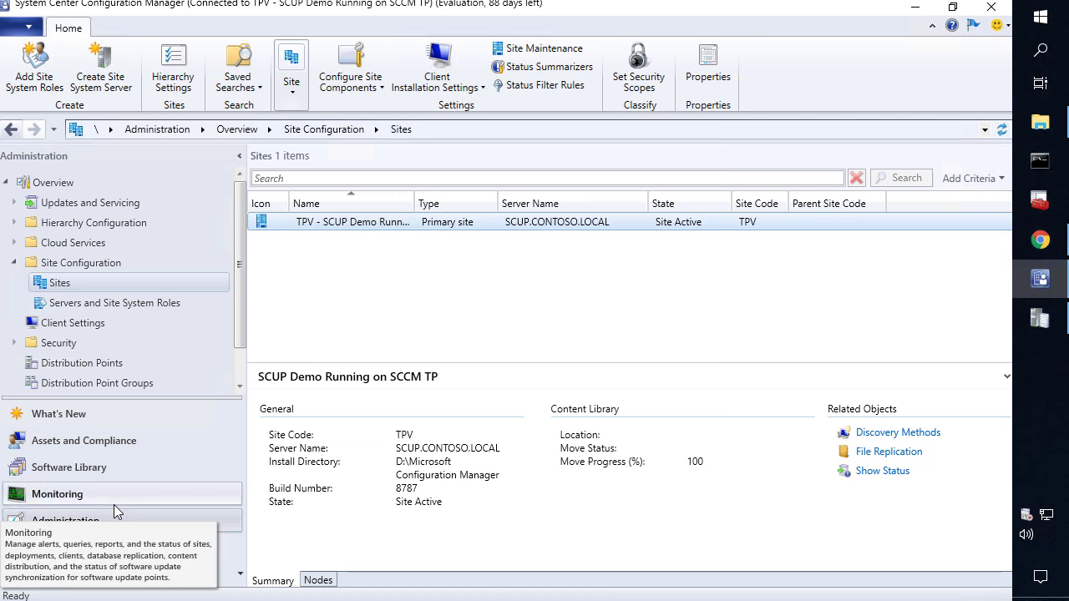
Step: Set 'Enable third party software updates' to Yes in Default Client Settings' Software Updates section
left_click(97, 329)
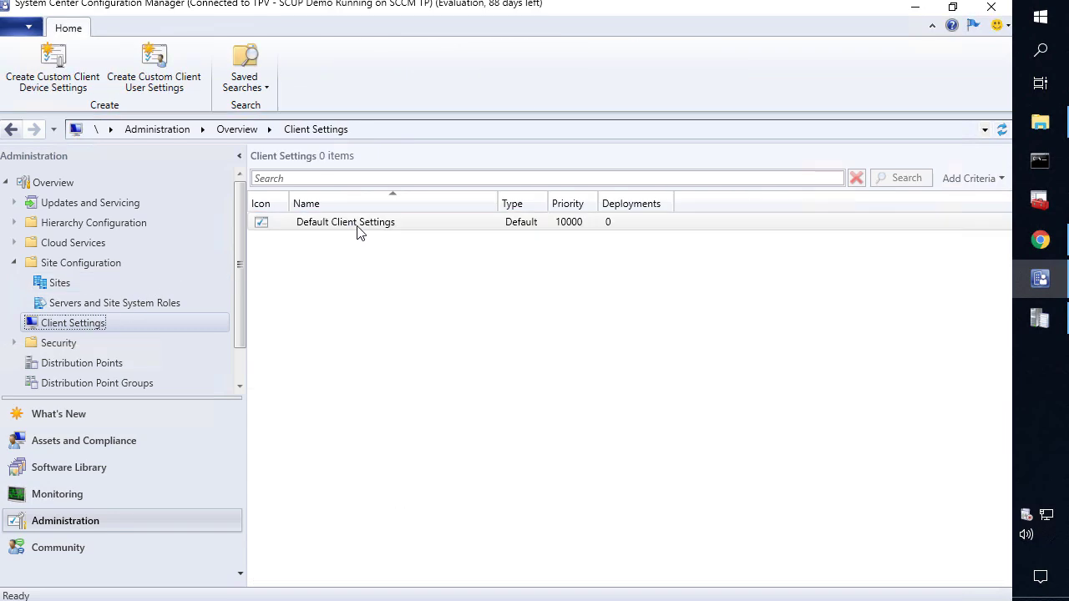
right_click(362, 227)
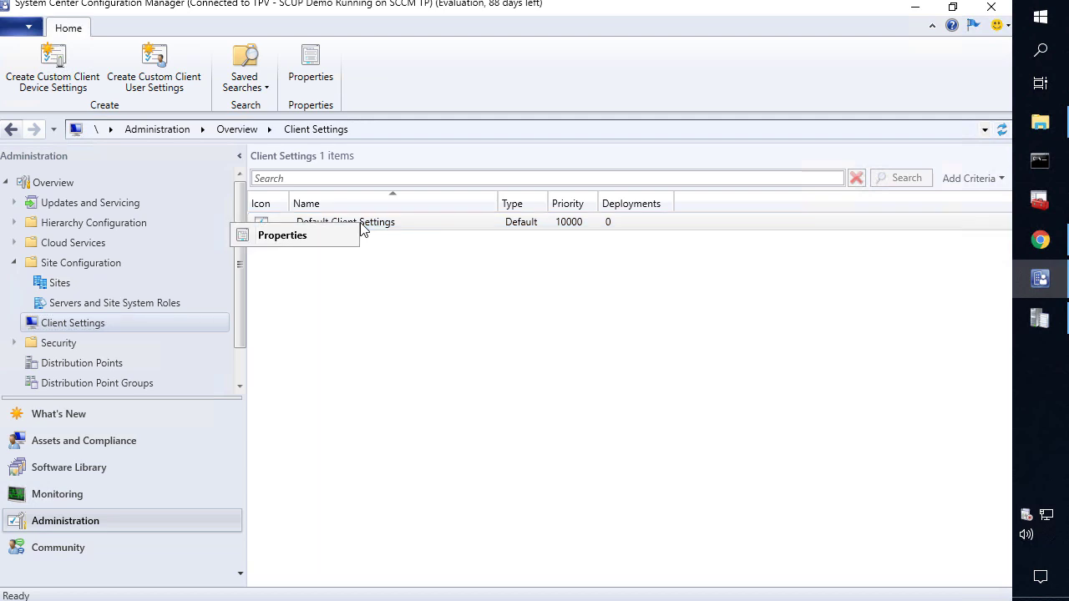
left_click(304, 238)
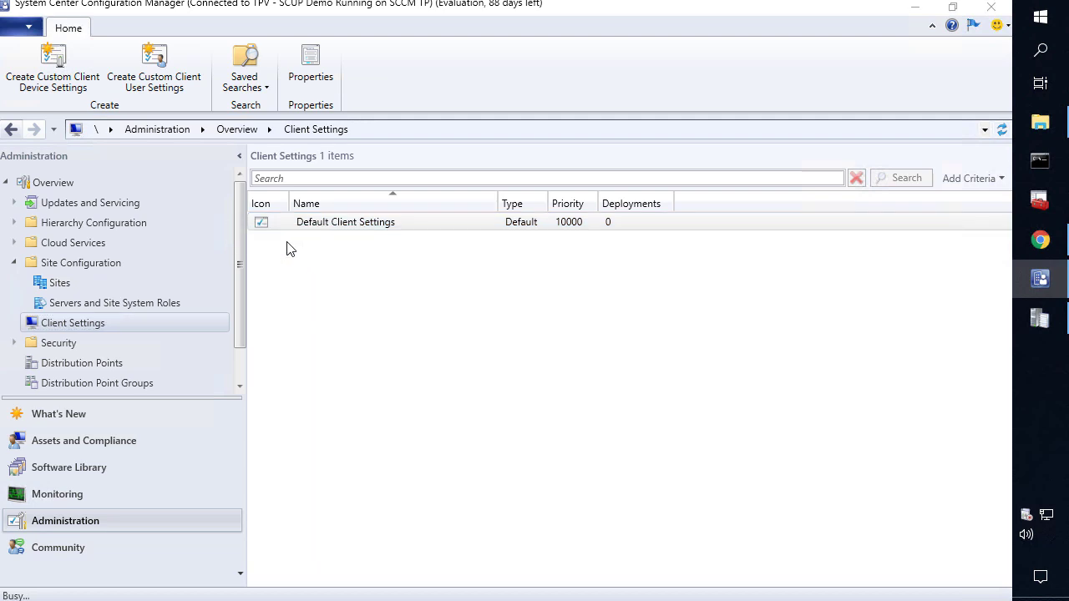
left_click(250, 409)
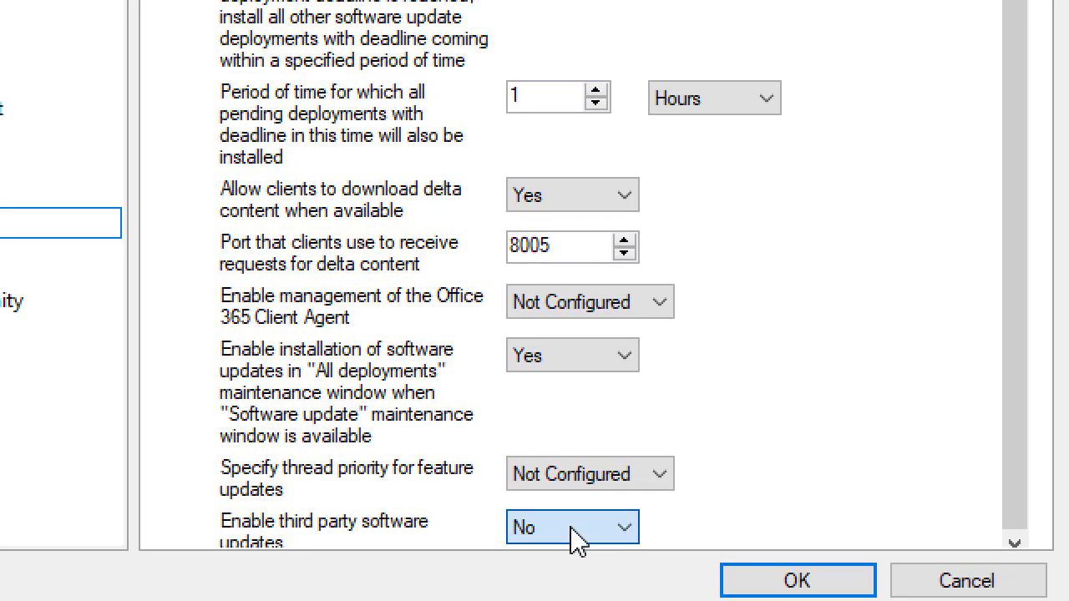
left_click(578, 557)
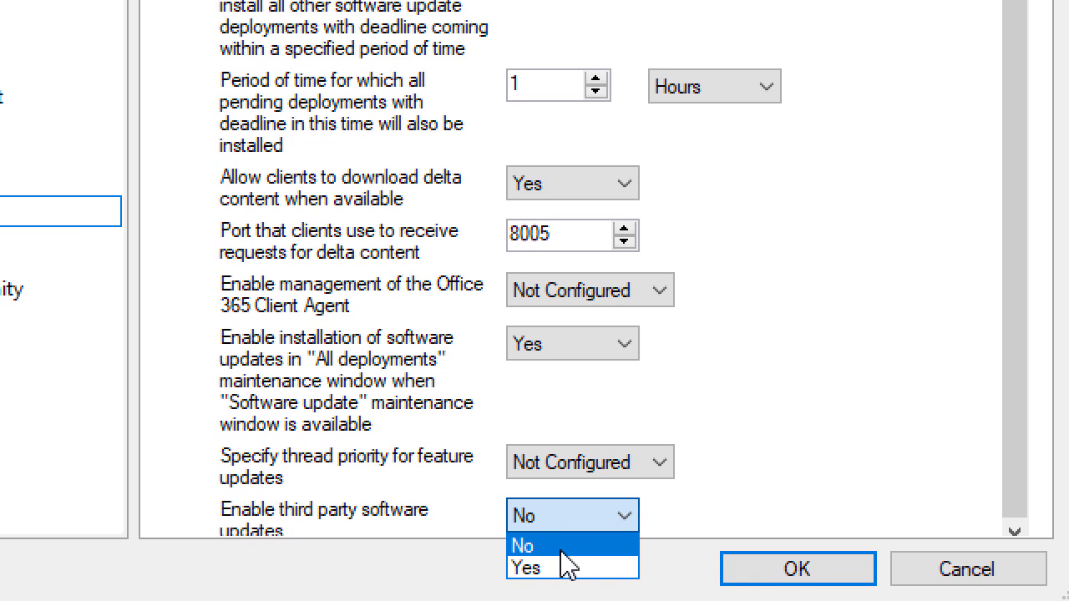
left_click(553, 580)
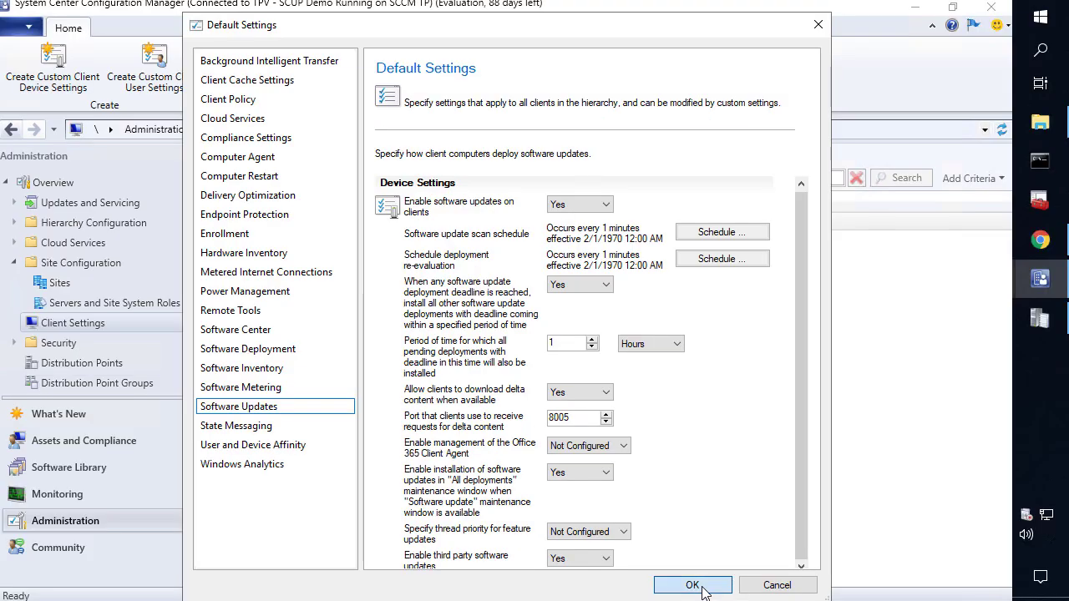
left_click(781, 570)
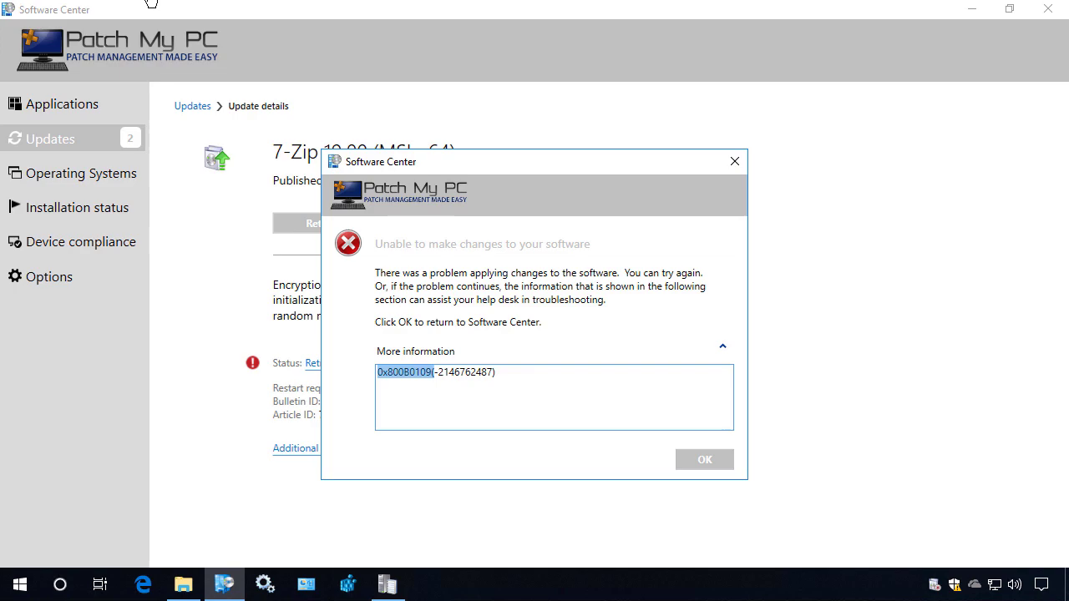
Step: Dismiss the Software Center error and run the Machine Policy Retrieval & Evaluation Cycle
left_click(700, 466)
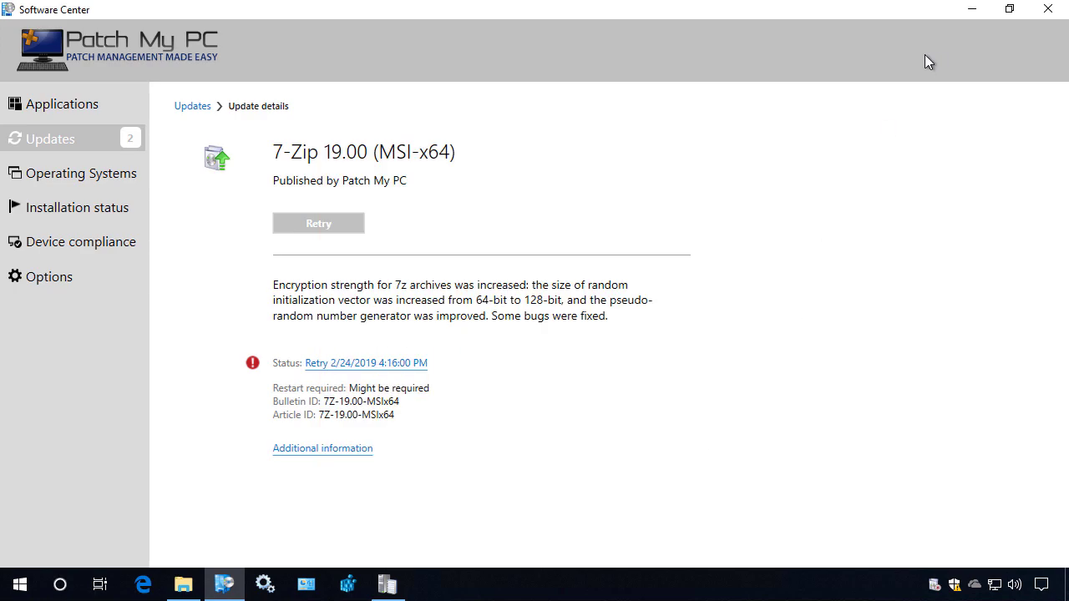
left_click(971, 9)
double_click(34, 213)
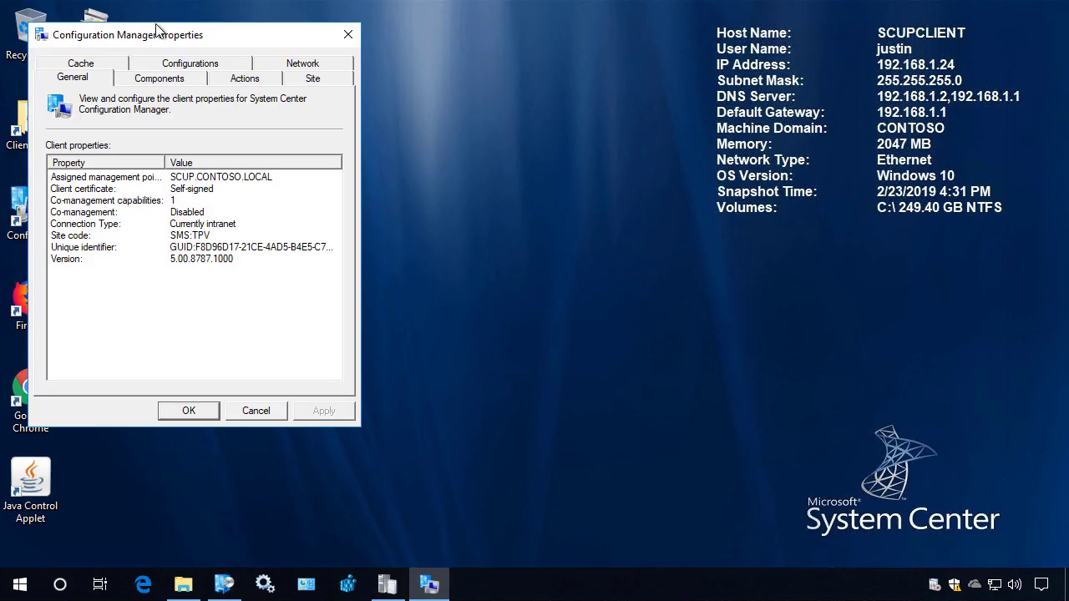
left_click(246, 80)
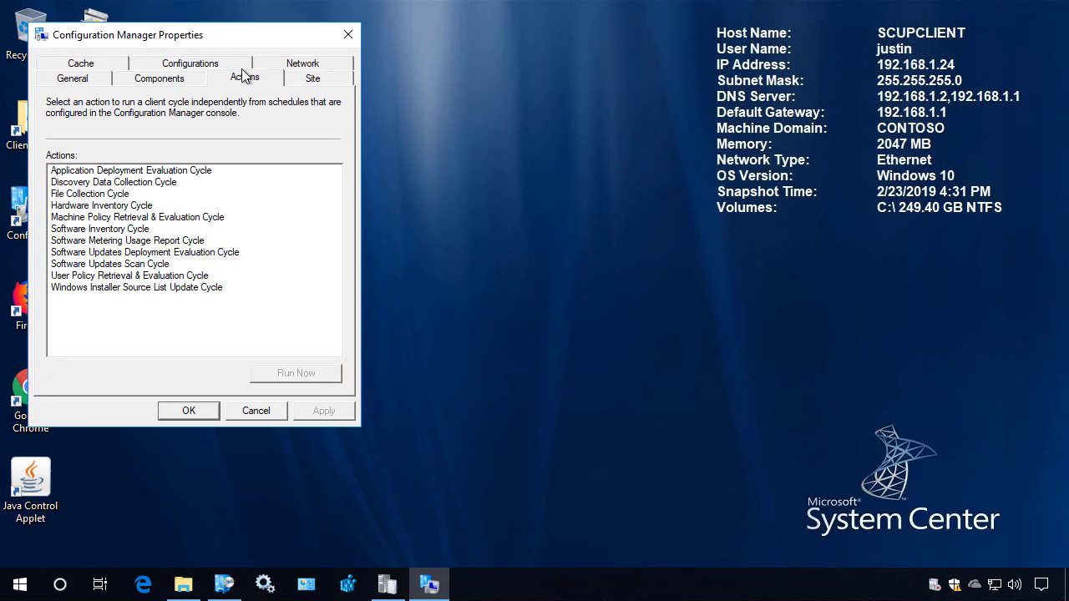
left_click(145, 217)
left_click(291, 373)
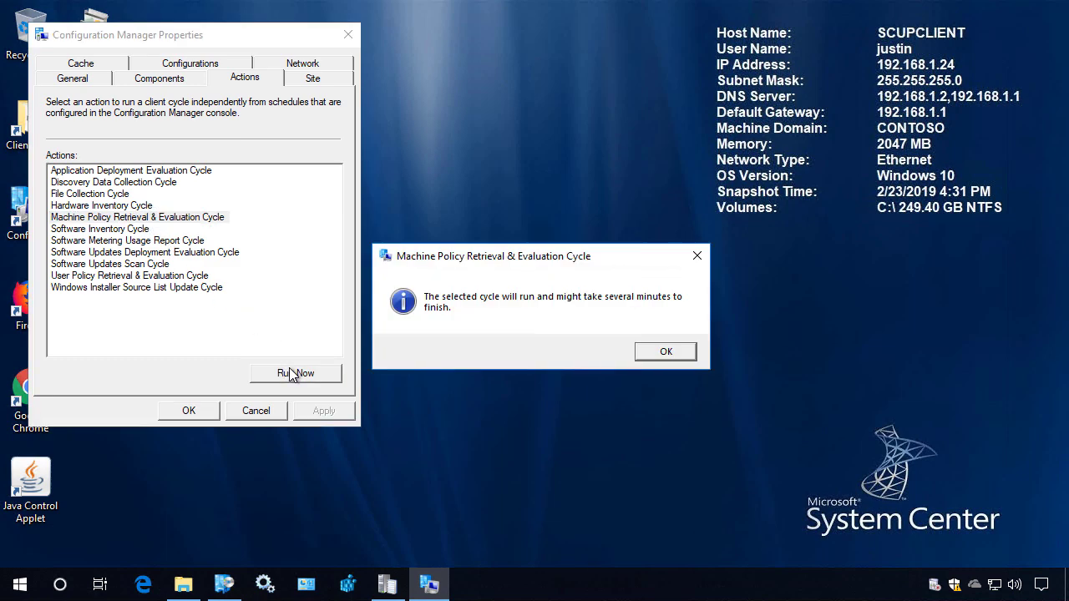
key("Return")
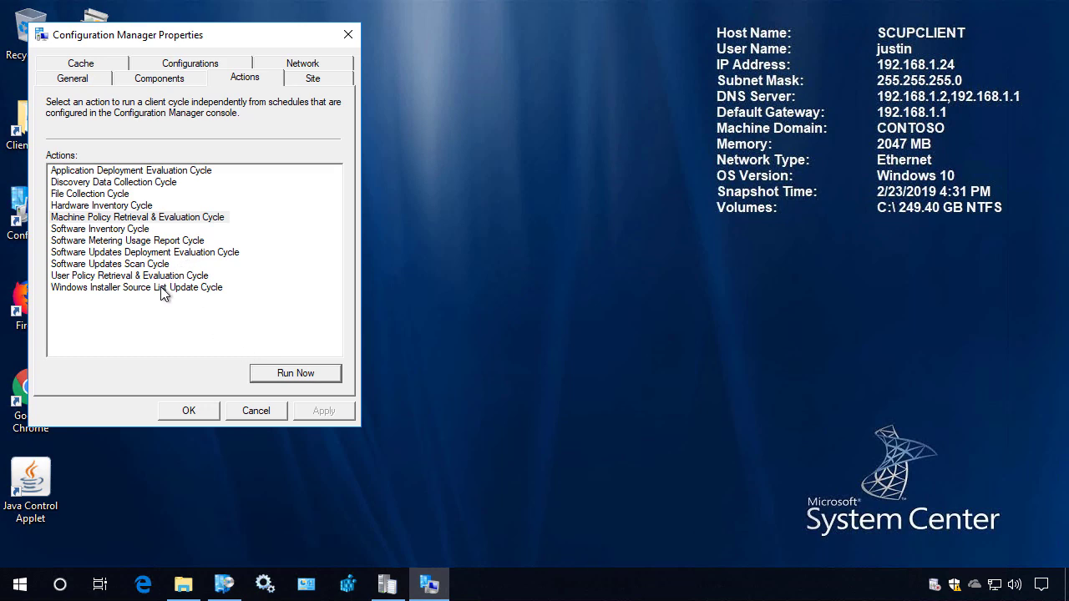
Step: Run the Software Updates Deployment Evaluation Cycle, then open the C:\Windows\CCM\Logs folder
left_click_drag(185, 36, 270, 29)
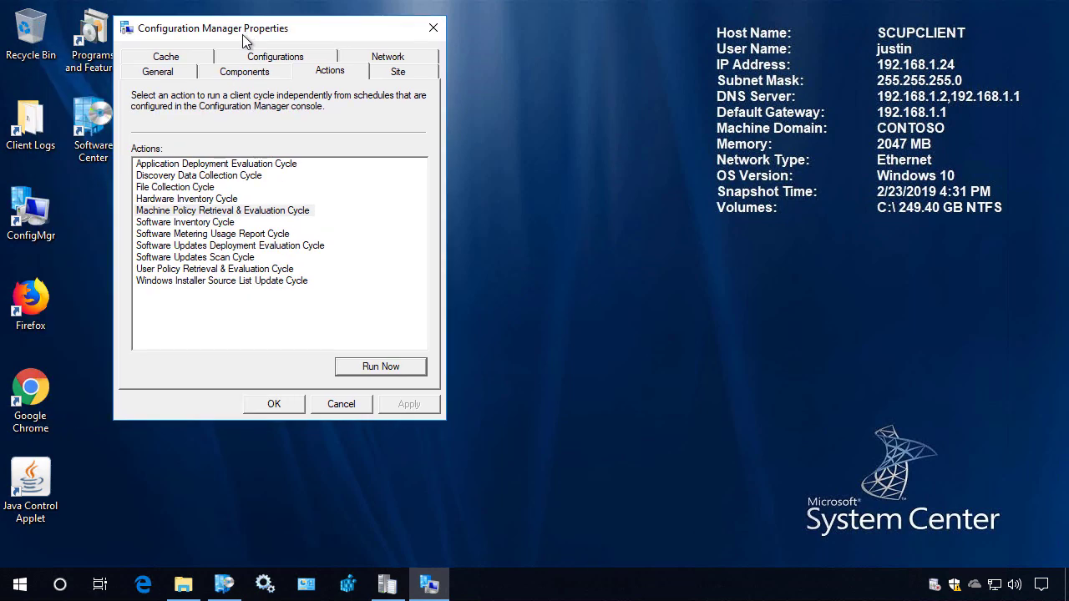
left_click(246, 247)
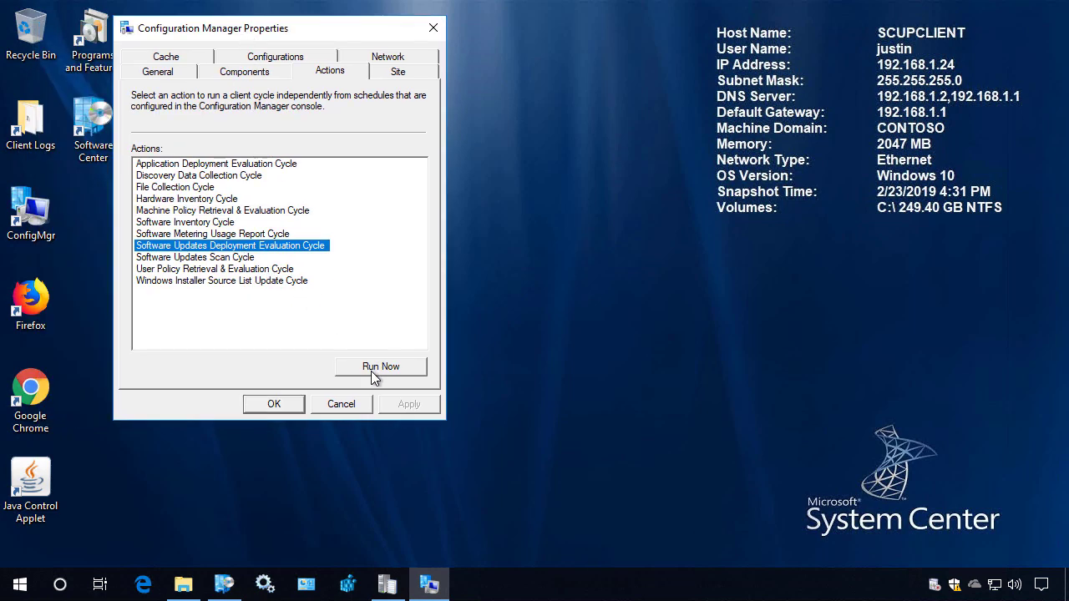
left_click(371, 371)
left_click(665, 352)
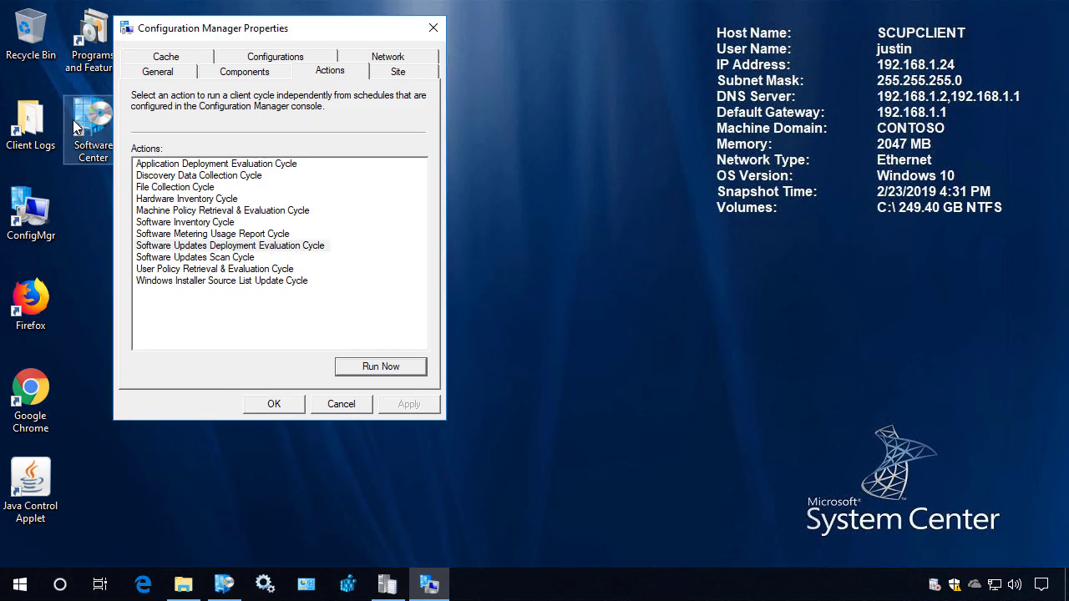
double_click(30, 121)
Step: Open UpdatesDeployment.log in CMTrace, maximised
left_click(444, 283)
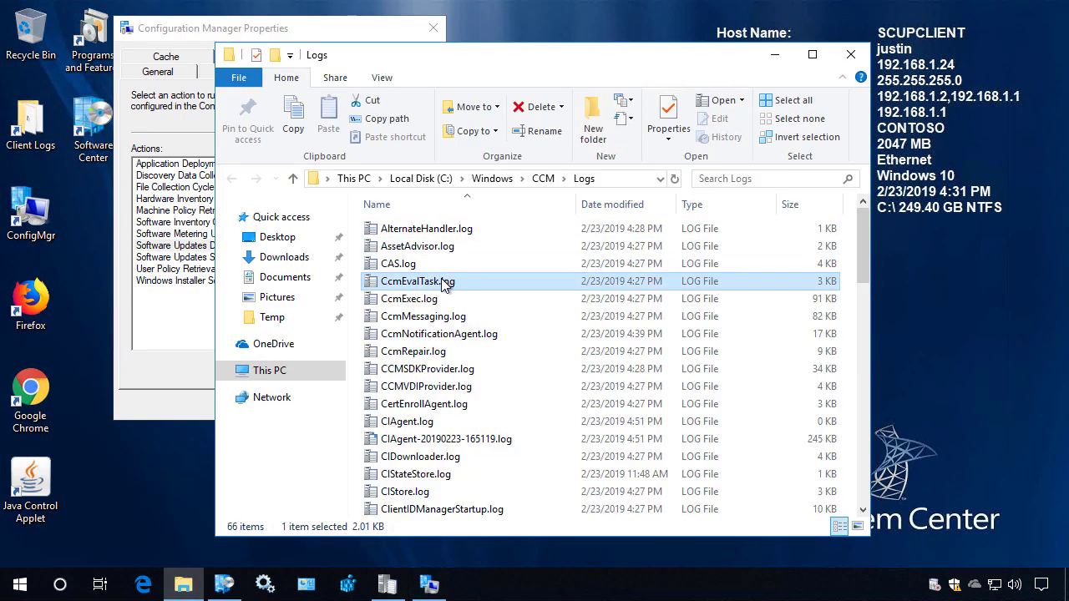
key("u")
key("Return")
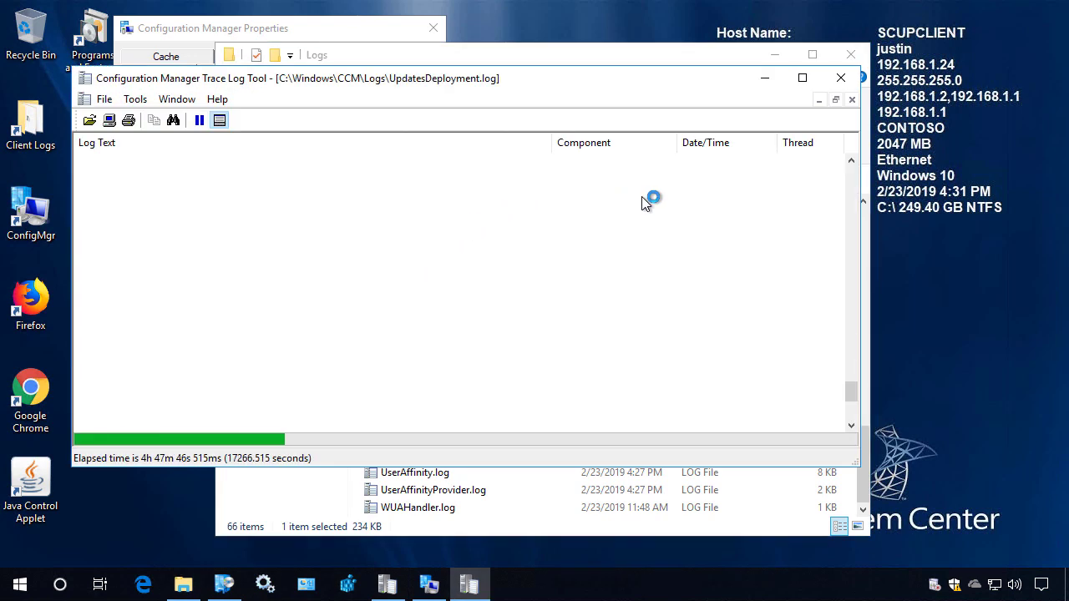
left_click(805, 79)
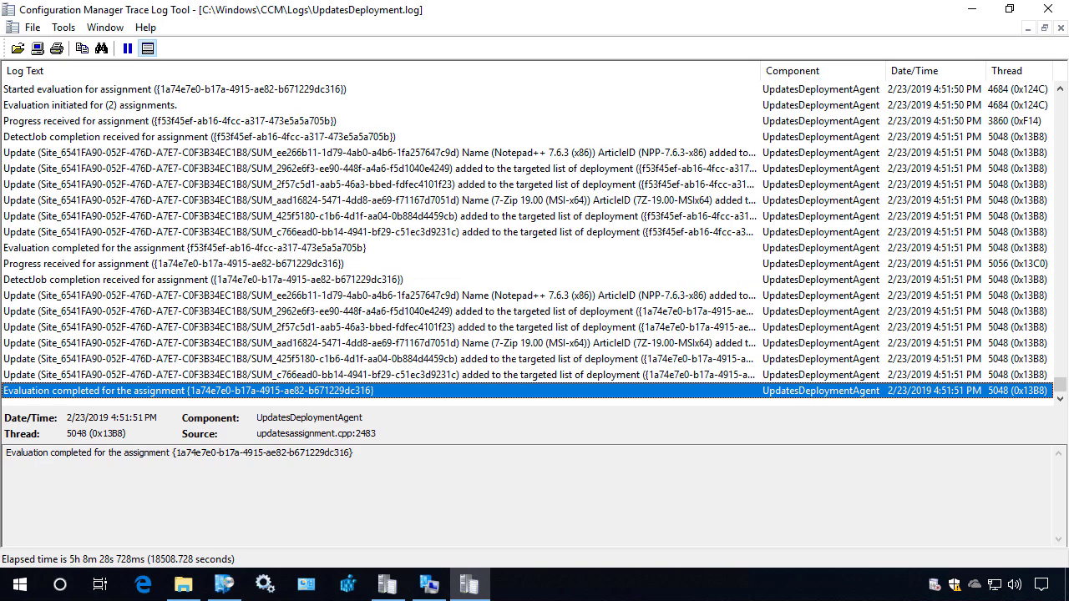
left_click(464, 294)
scroll(465, 301, "up", 8)
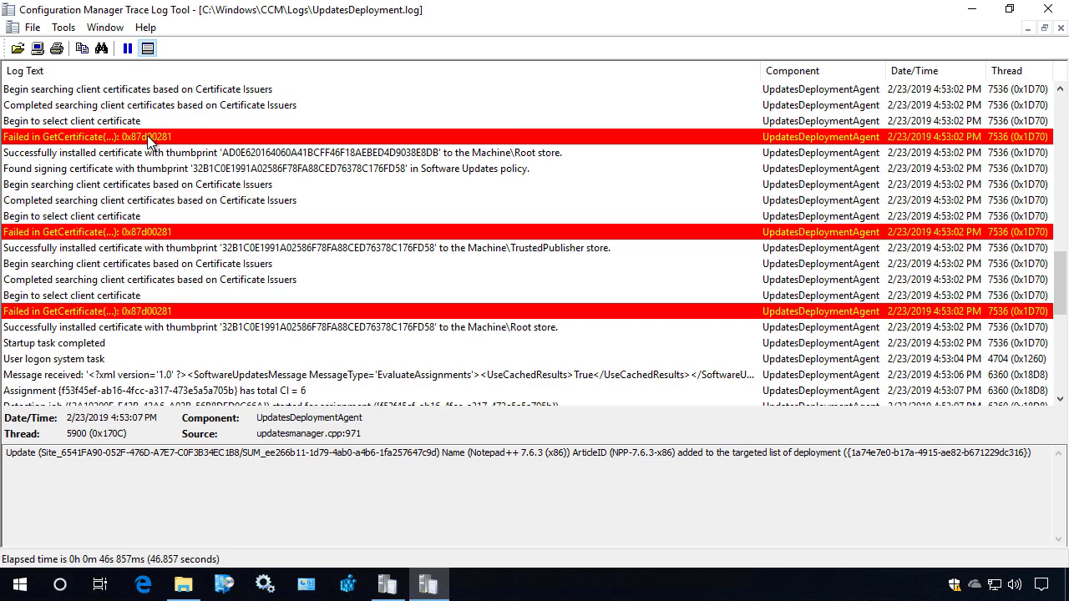
Step: Inspect the entries installing the signing certificate into Root and TrustedPublisher stores, then minimise
left_click(386, 152)
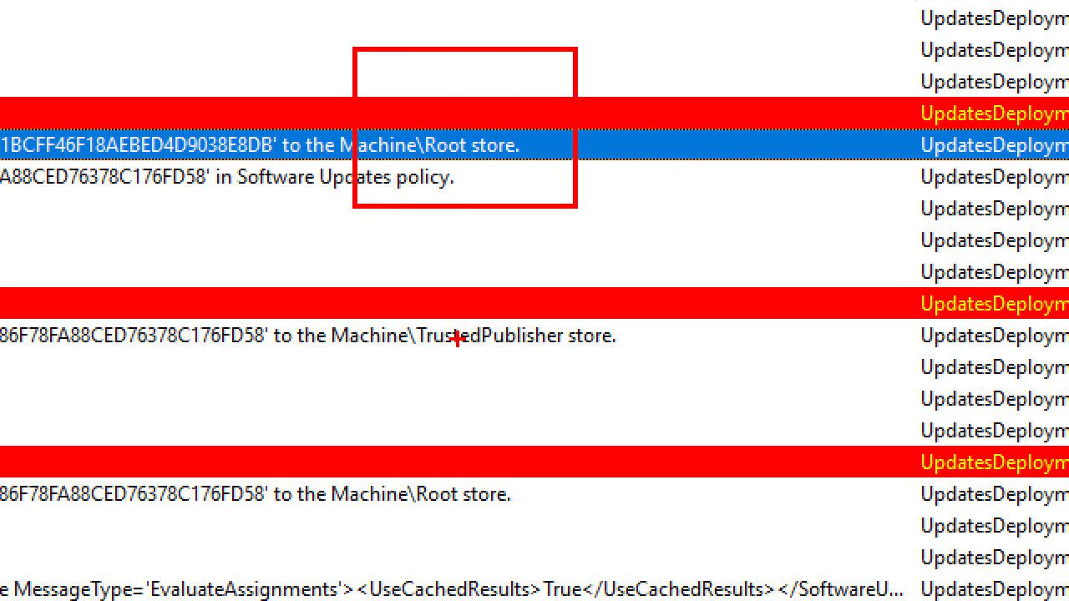
left_click_drag(391, 264, 690, 394)
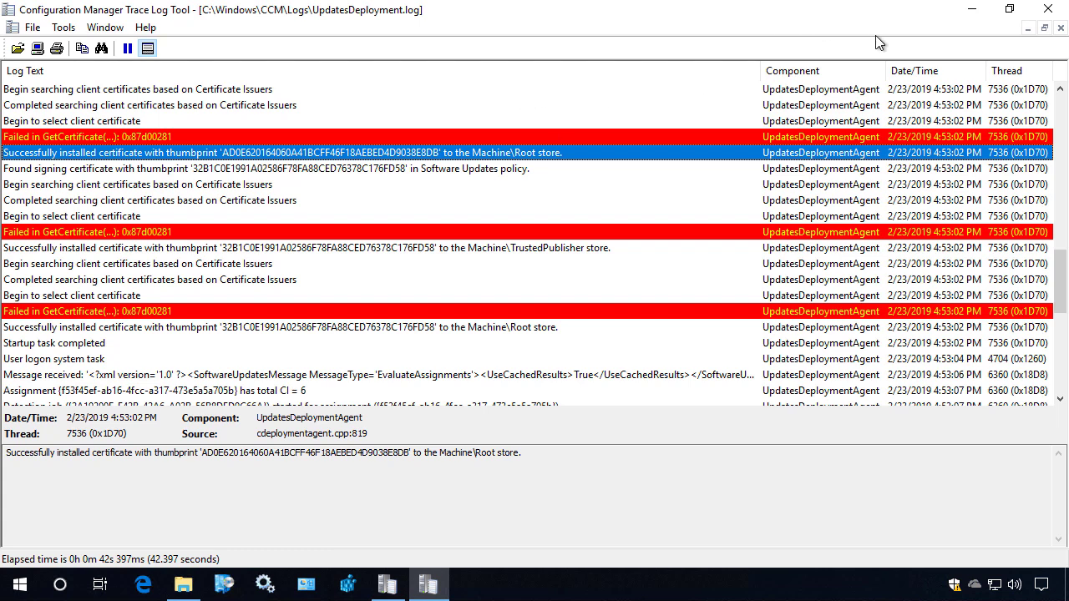
left_click(972, 19)
Step: Launch certlm.msc with elevation and maximise the local computer certificate console
left_click(21, 584)
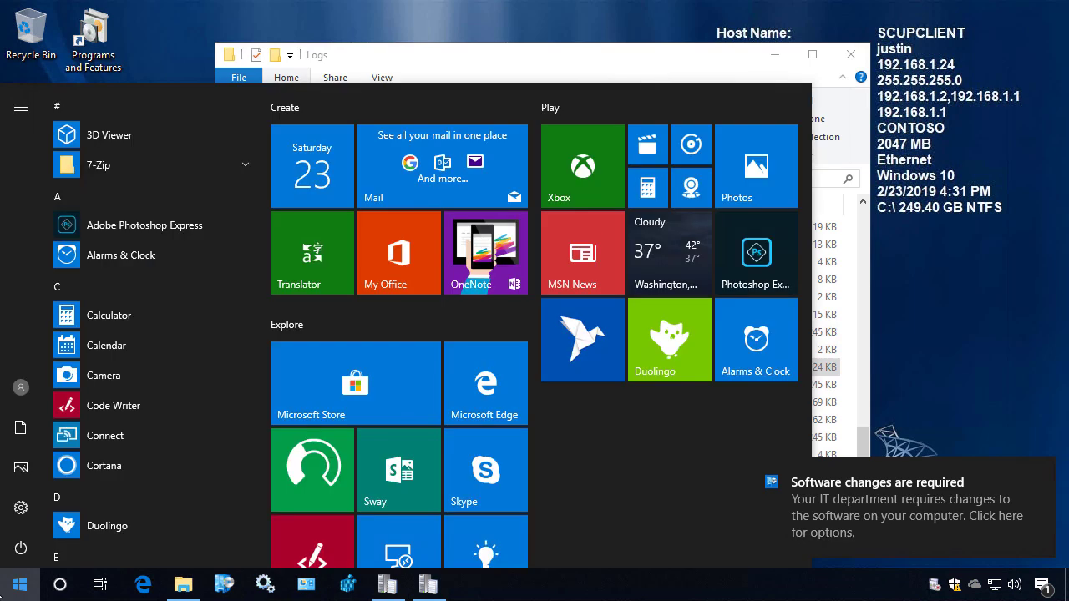
type("cer")
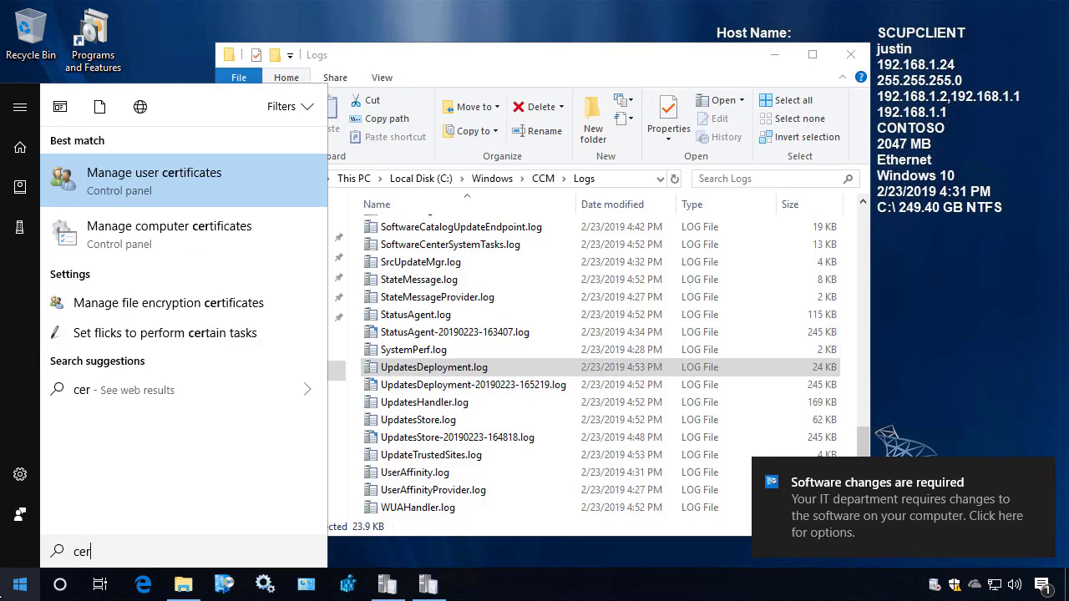
type("tlm.msc")
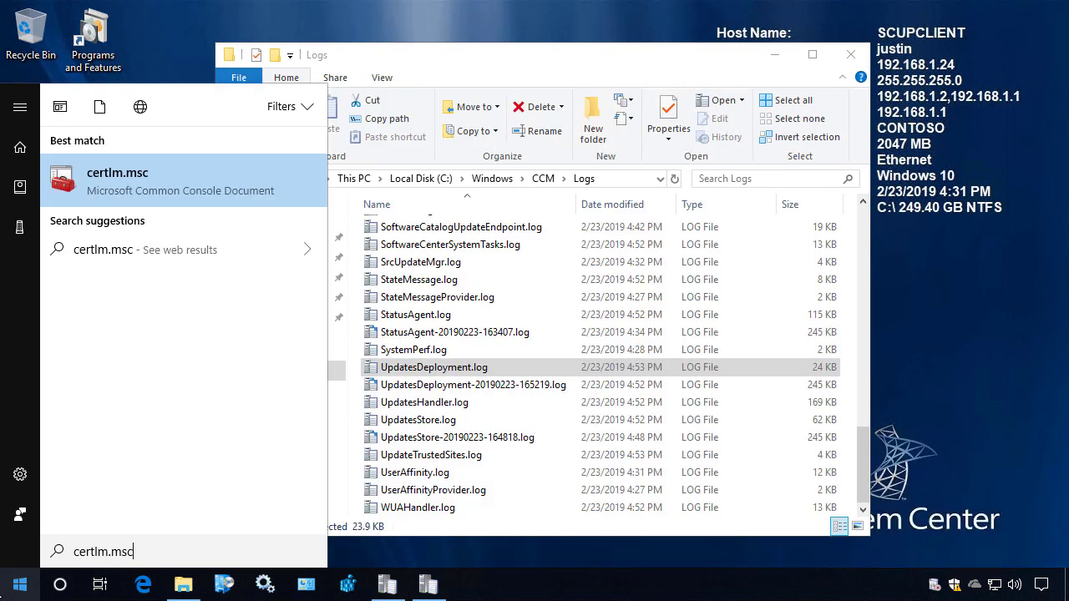
key("Return")
left_click(443, 399)
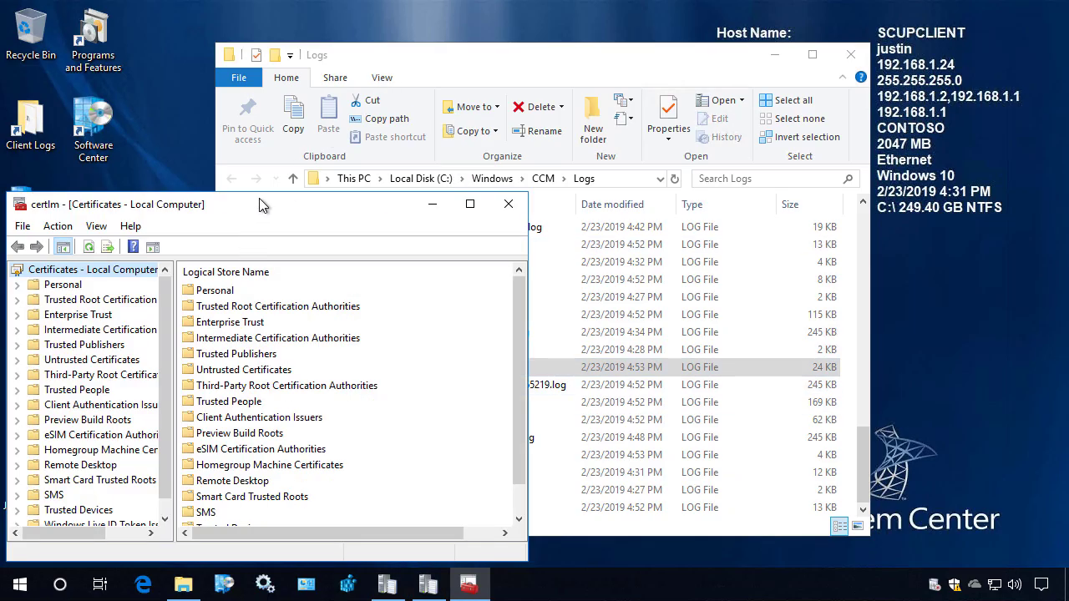
double_click(235, 205)
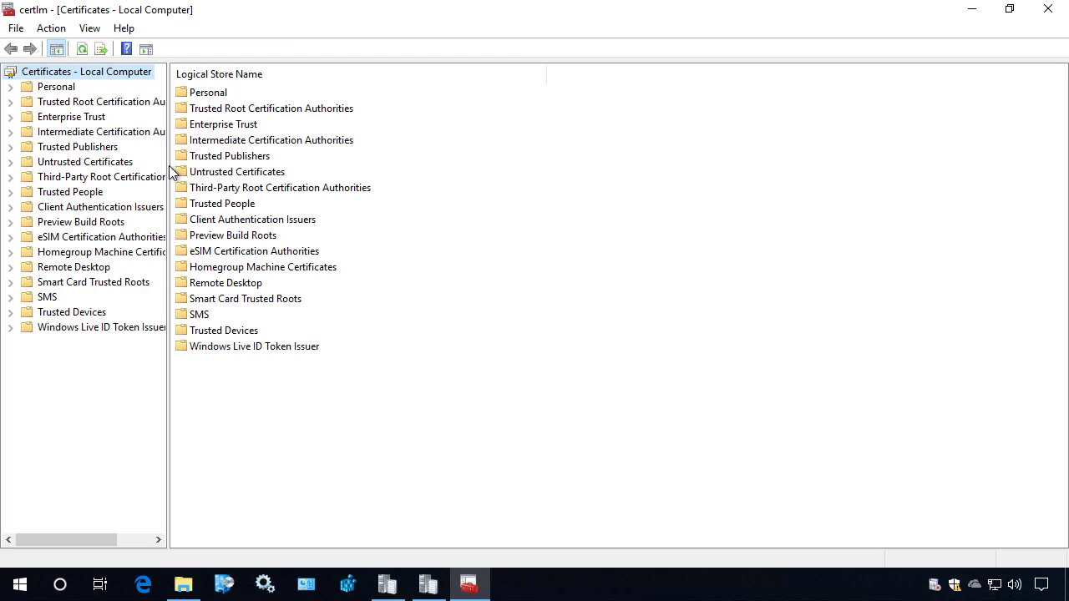
Step: Confirm PatchMyPC Service is listed in Trusted Publishers and Trusted Root stores, then minimise the console
double_click(74, 149)
left_click(79, 162)
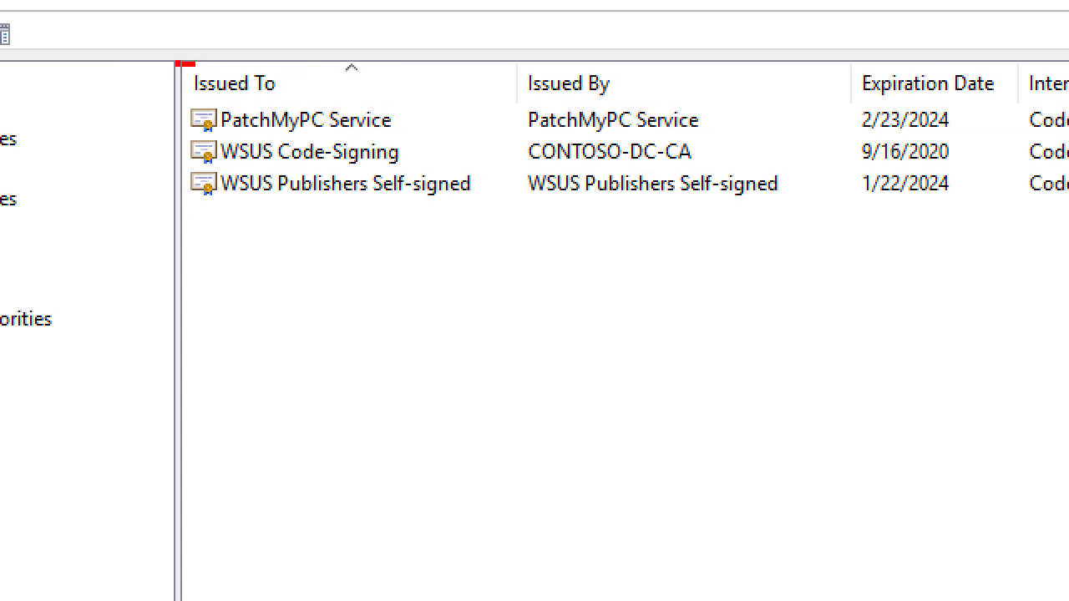
left_click_drag(177, 61, 460, 133)
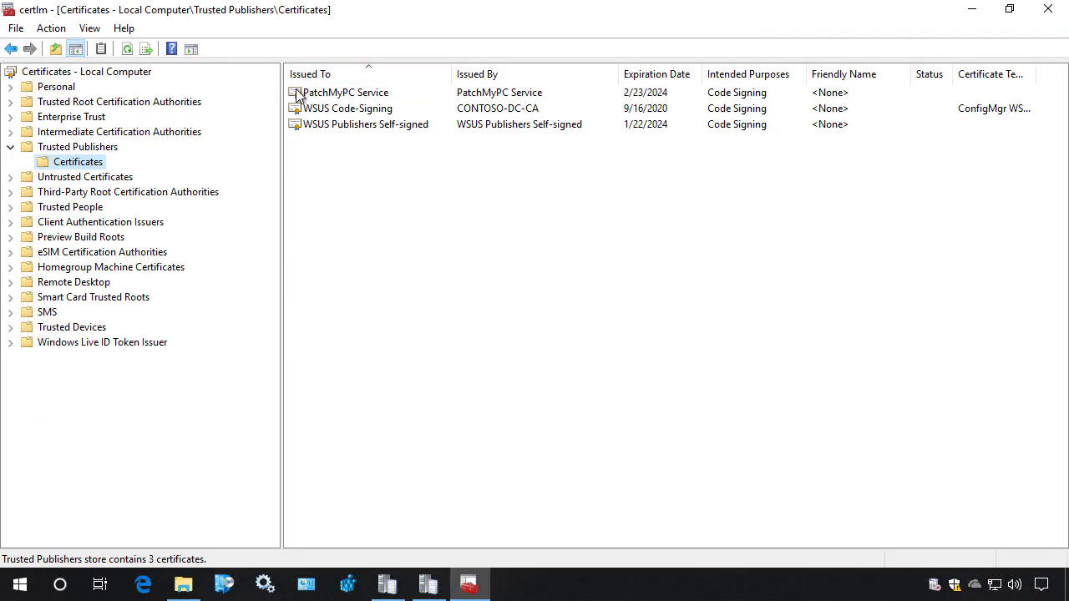
double_click(90, 102)
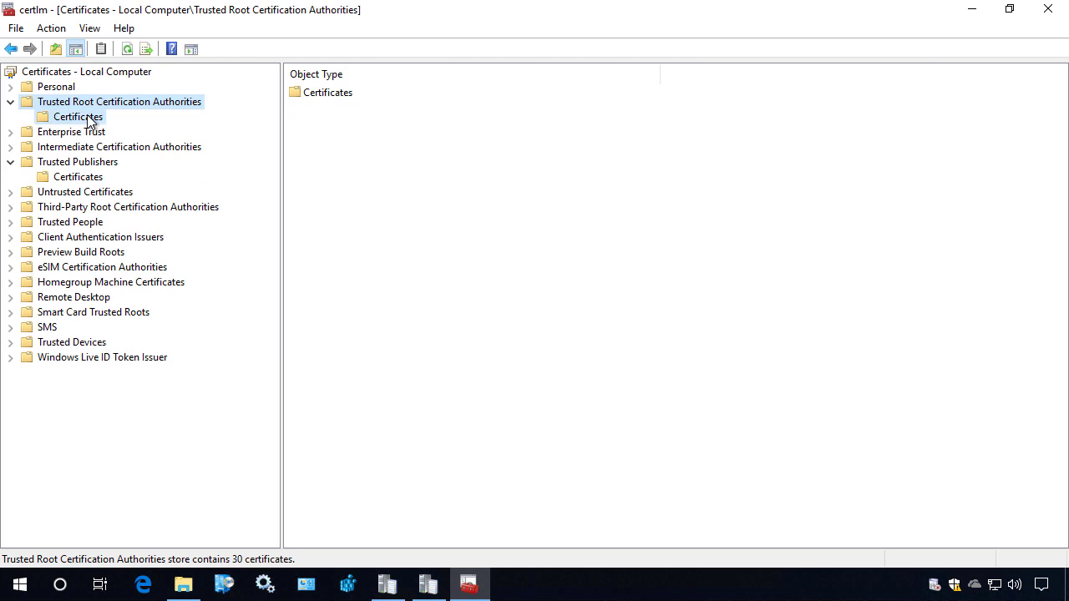
left_click(84, 117)
scroll(397, 333, "down", 1)
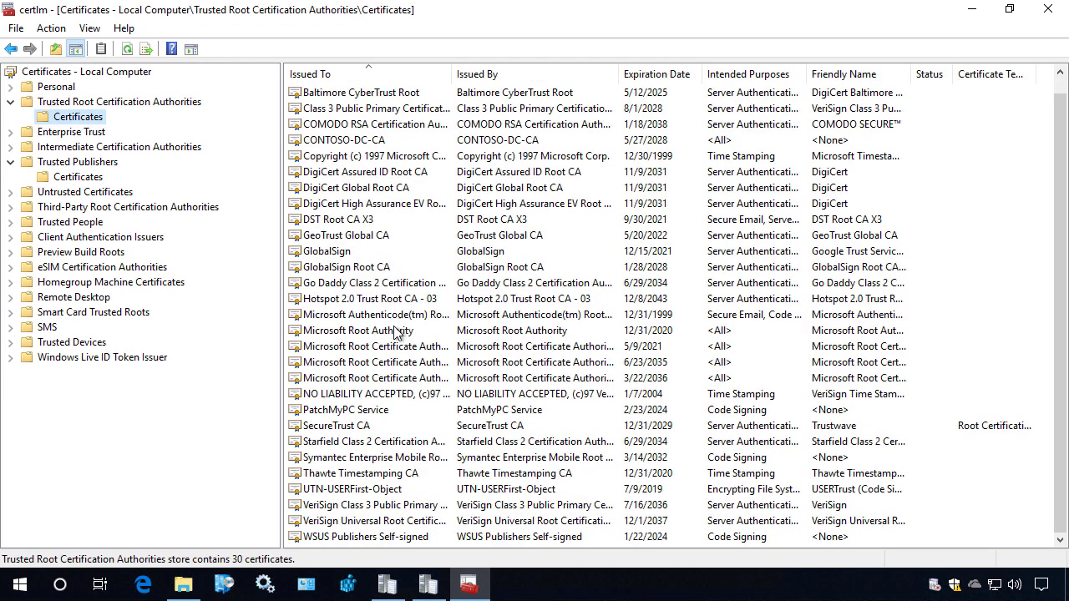
left_click(341, 413)
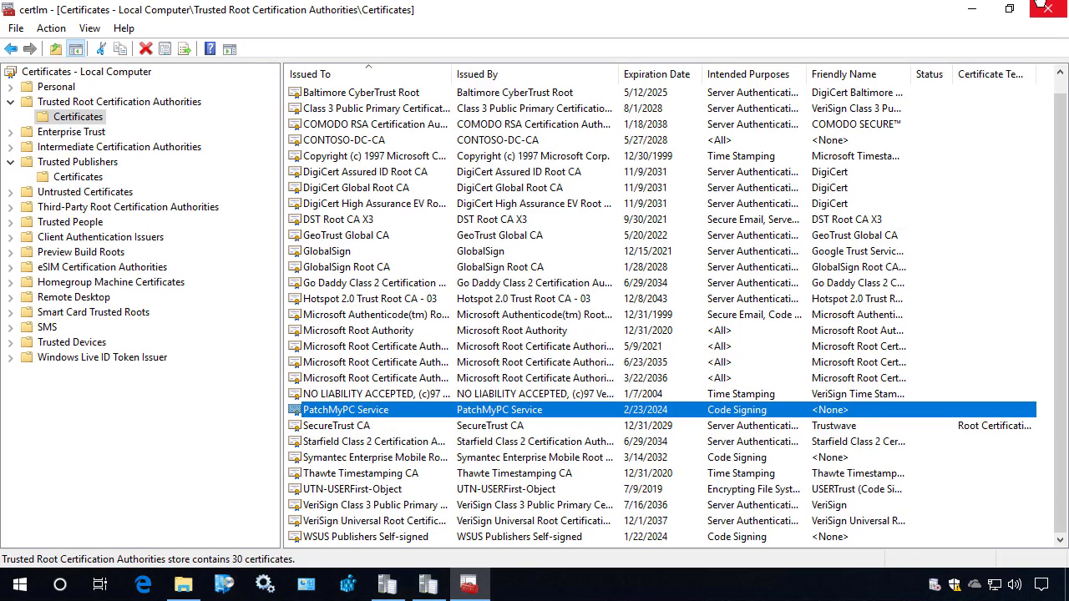
left_click(973, 15)
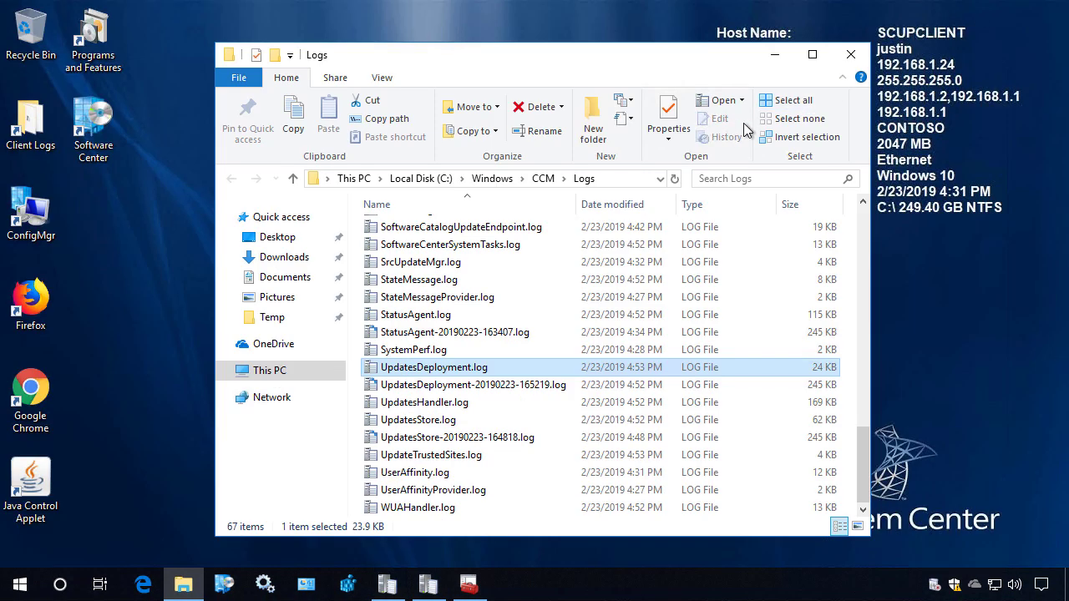
Step: Retry the 7-Zip 19.00 (MSI-x64) update in a maximised Software Center
left_click(224, 584)
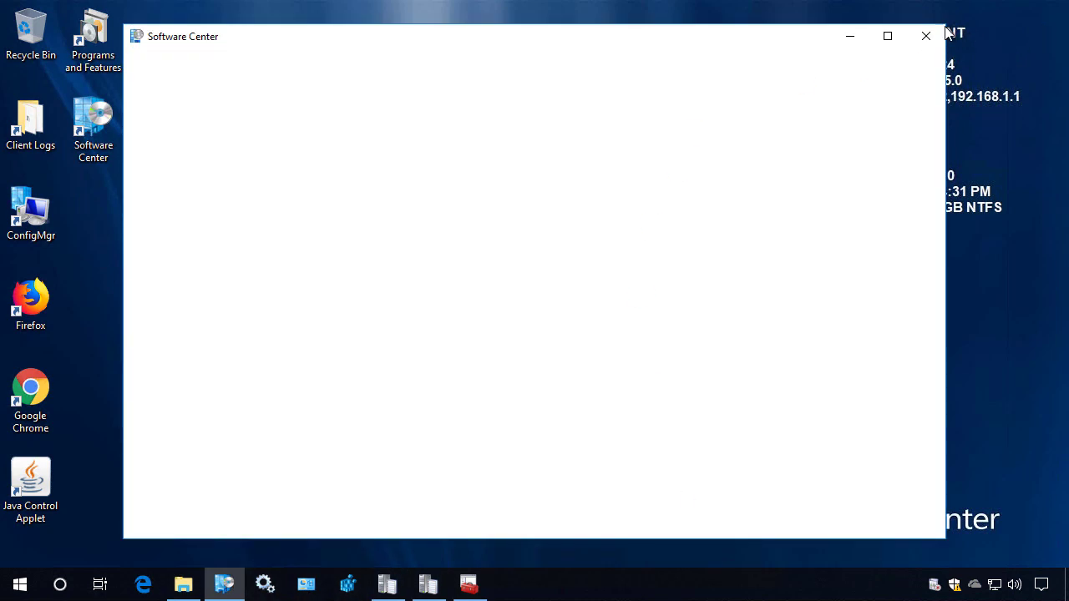
left_click(891, 37)
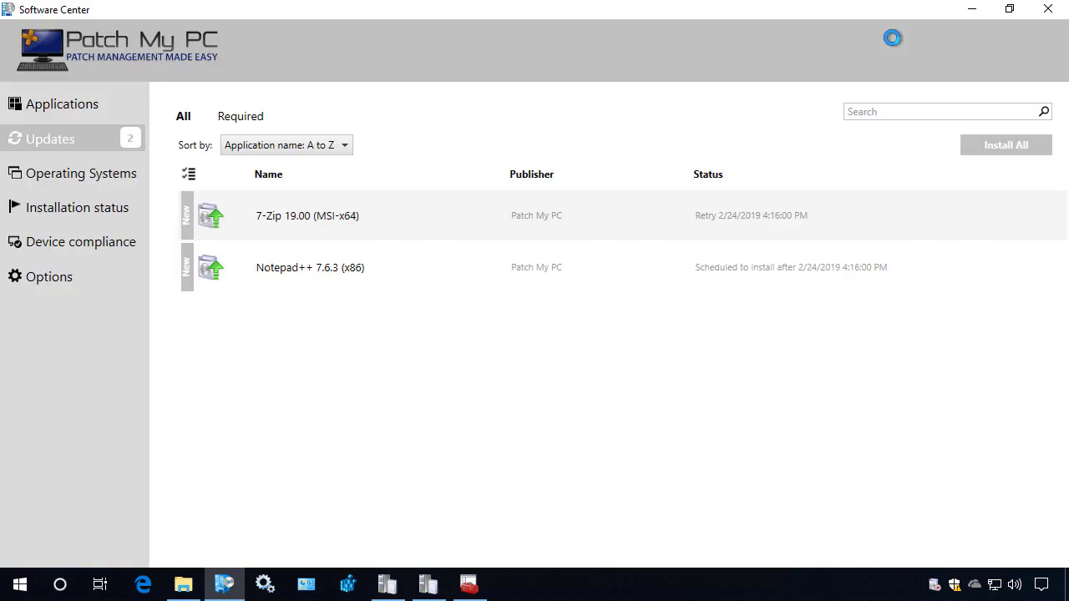
left_click(354, 218)
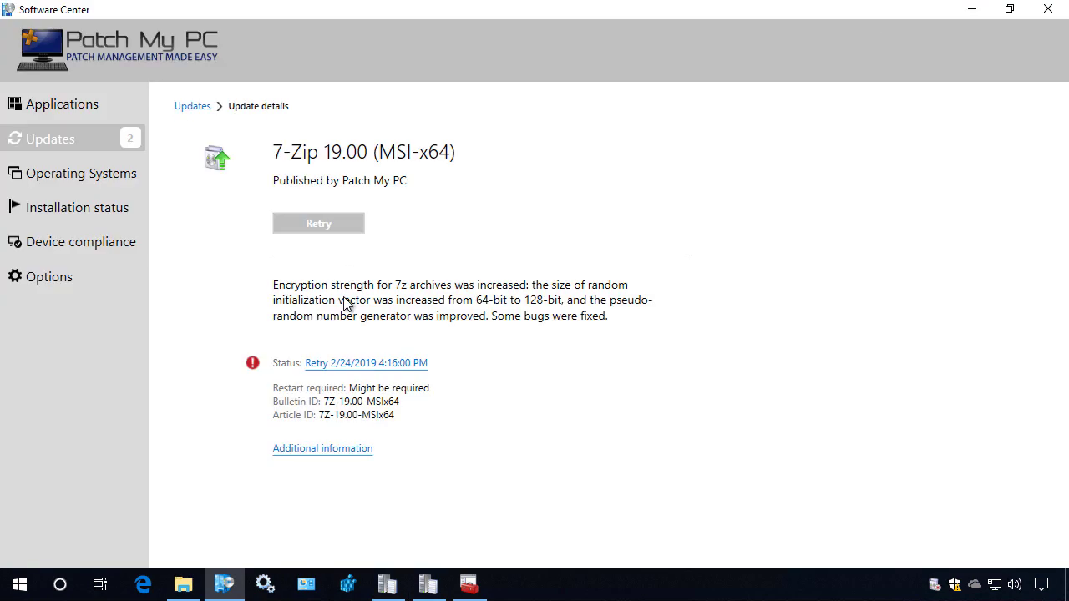
left_click(320, 222)
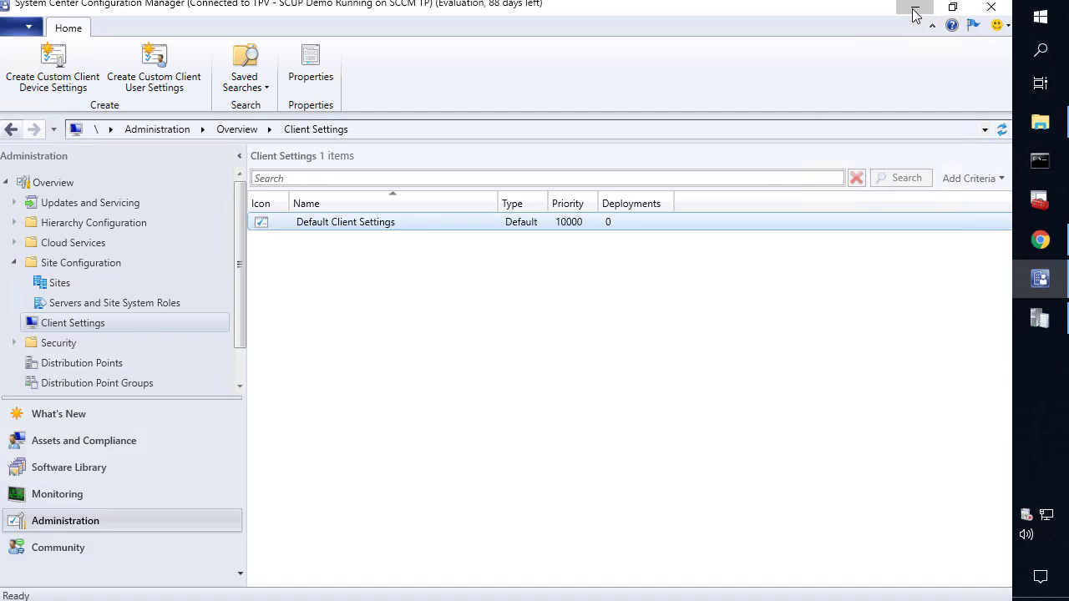
Step: Launch the Patch My PC Publishing Service from the desktop with elevation
left_click(914, 14)
left_click(915, 12)
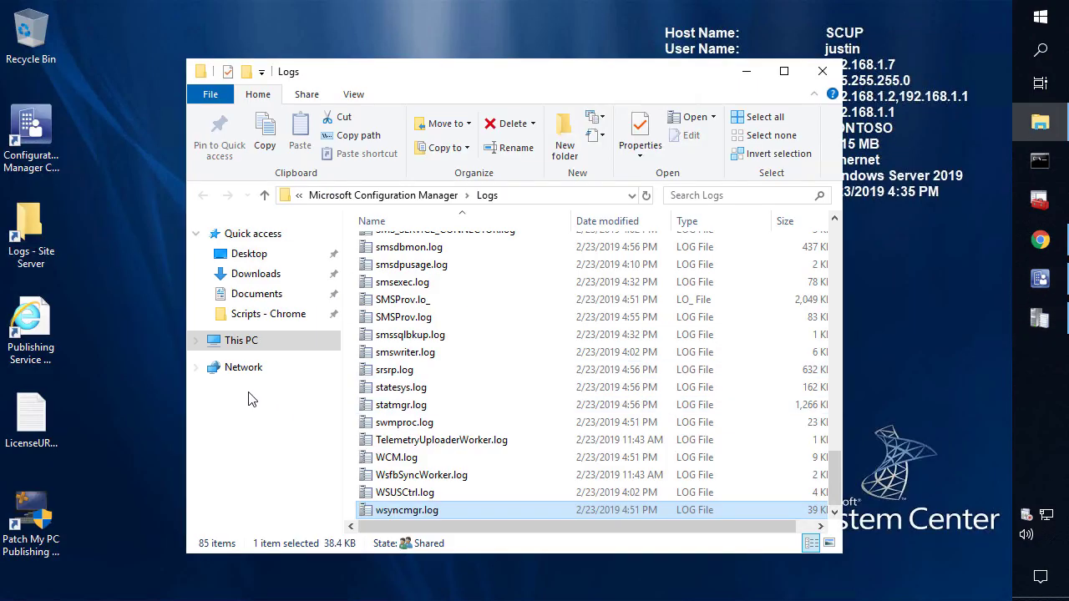
double_click(50, 522)
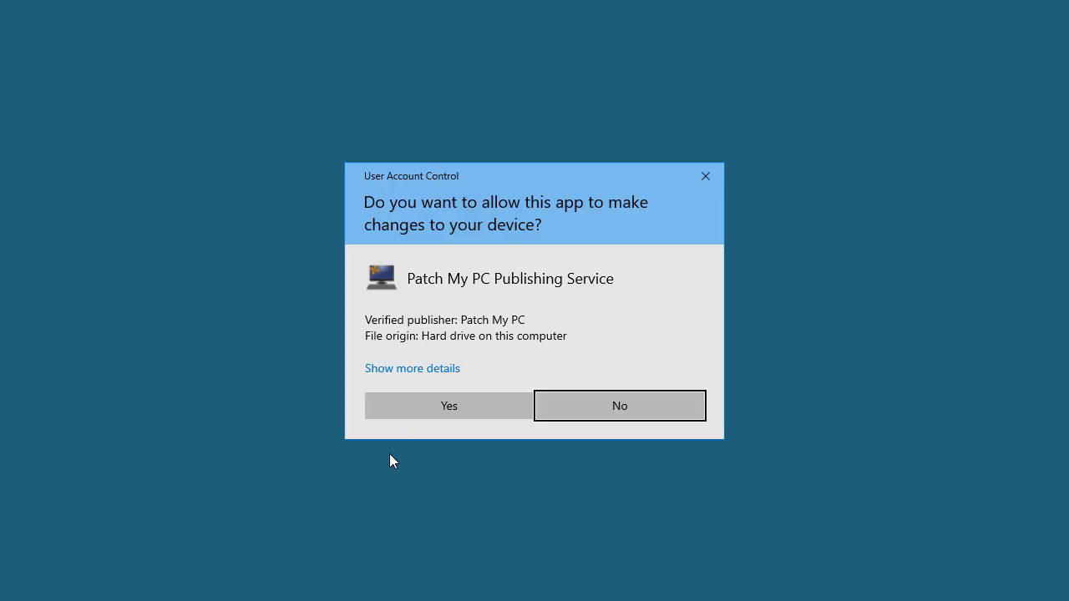
left_click(447, 405)
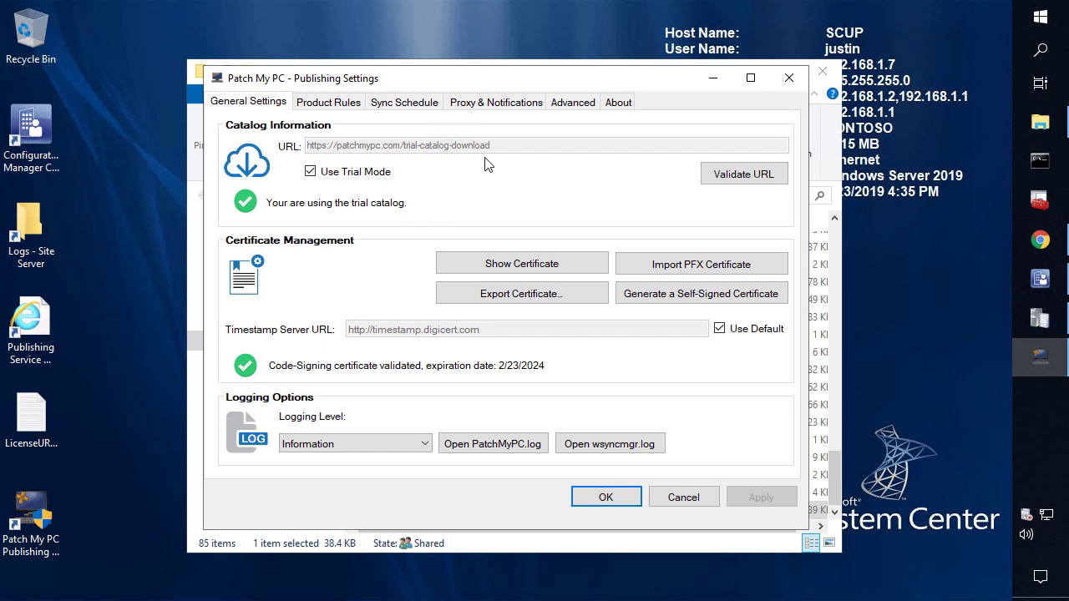
Step: Export the code-signing certificate to the Desktop as a WSUSSigning .cer file, then close the settings
left_click(515, 297)
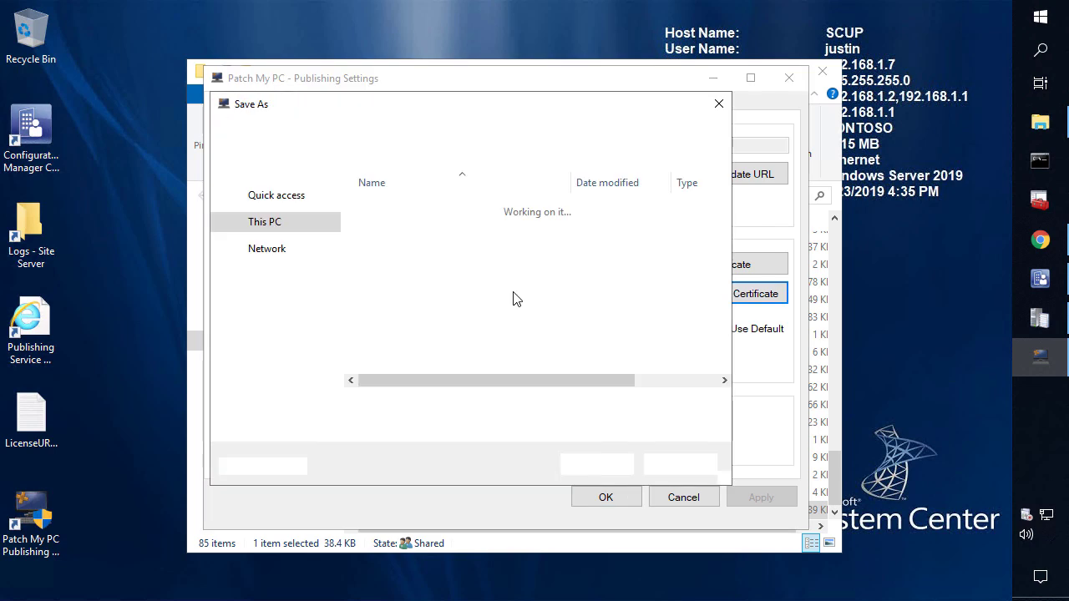
left_click(265, 219)
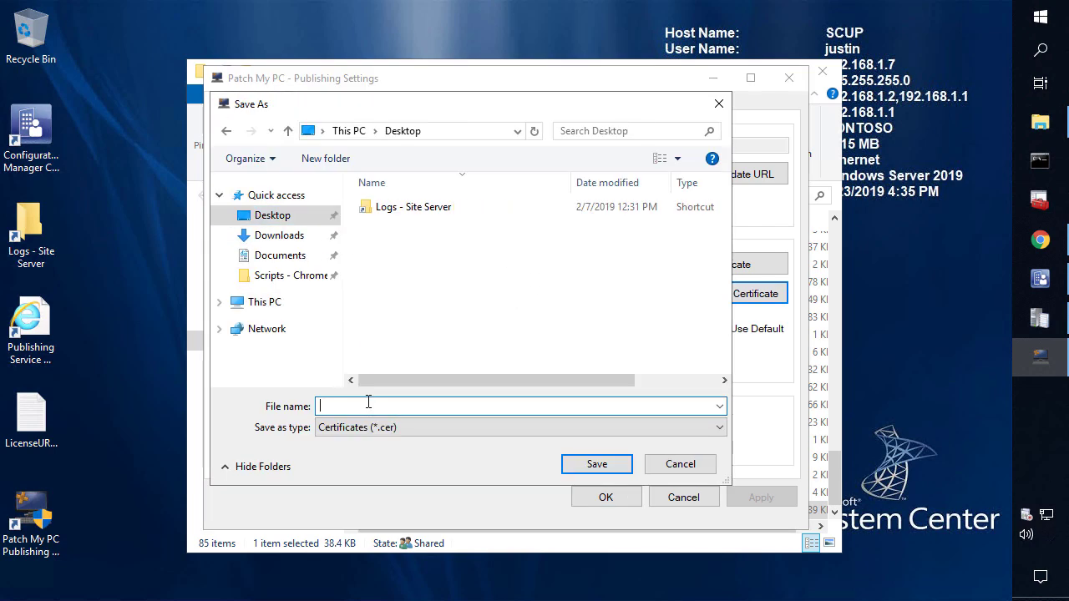
left_click(368, 402)
type("WSUSSigningCert")
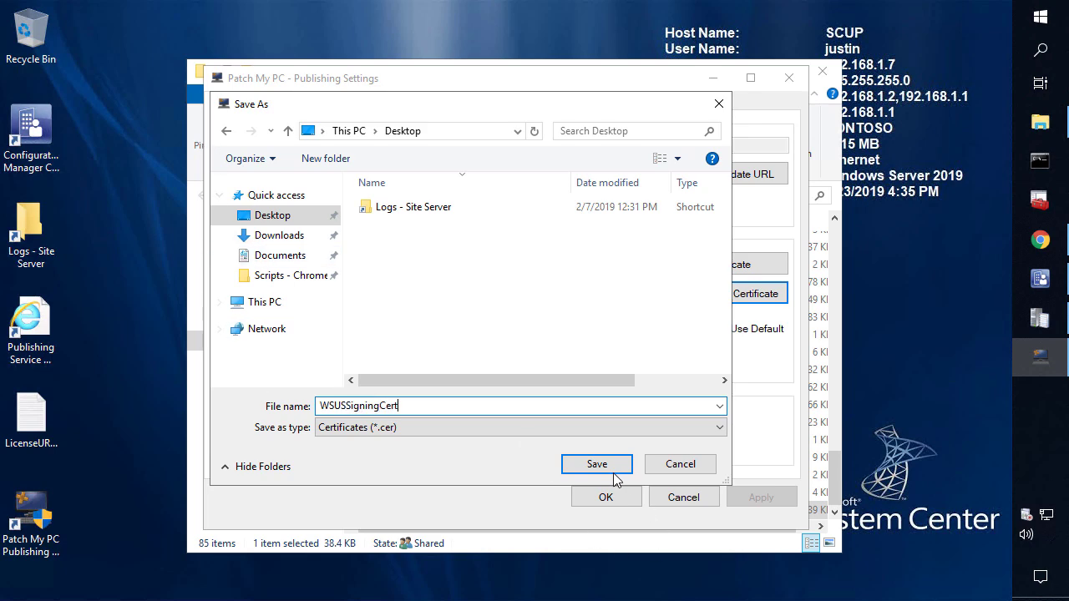
left_click(615, 473)
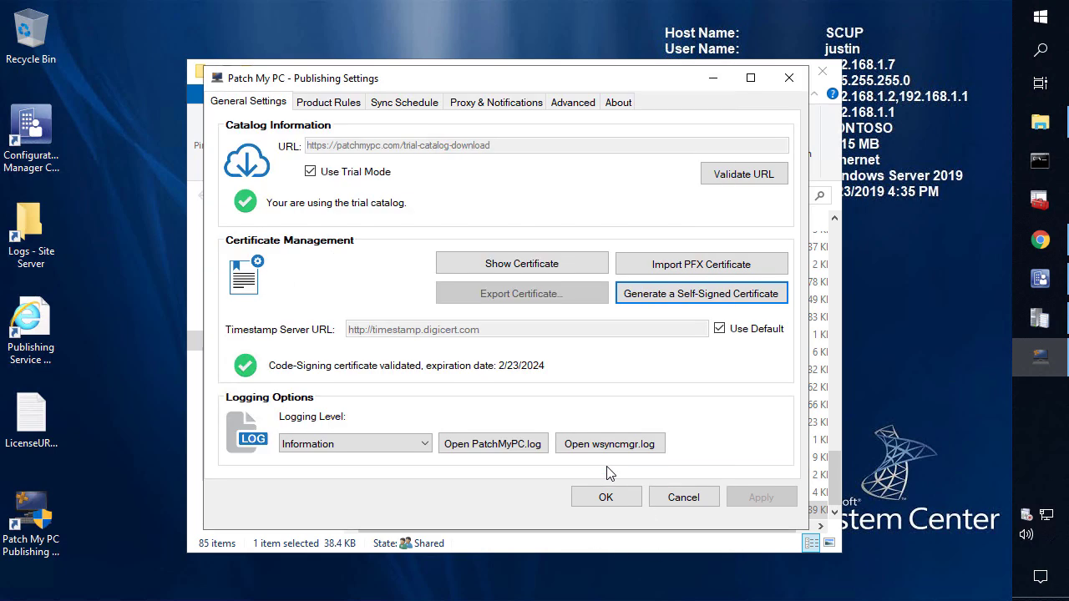
left_click(627, 387)
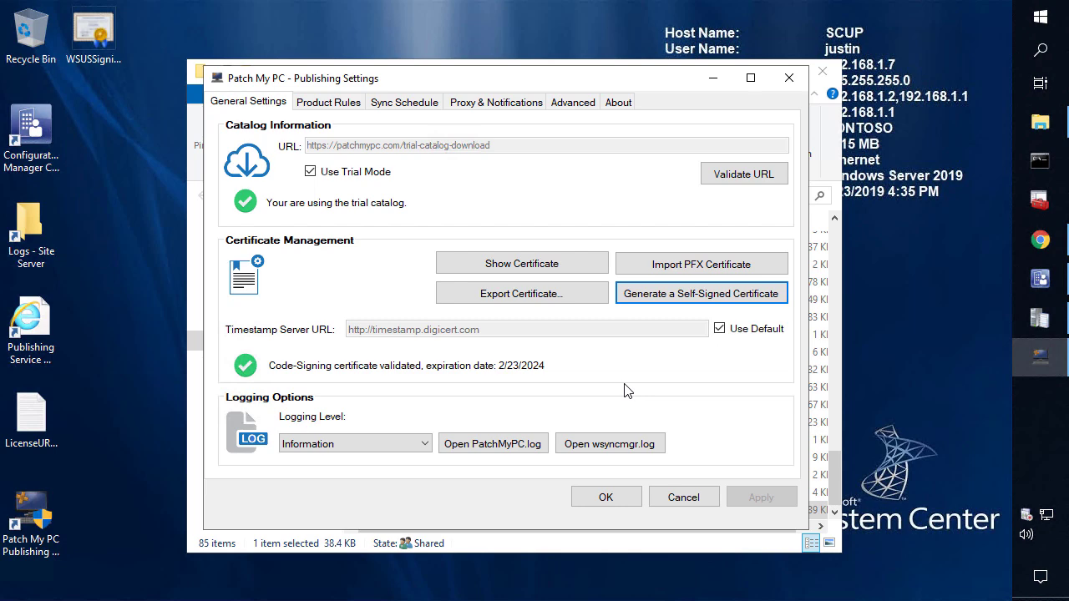
left_click(787, 79)
Step: Launch certlm.msc with elevation, maximise it and widen the store tree
left_click(1039, 20)
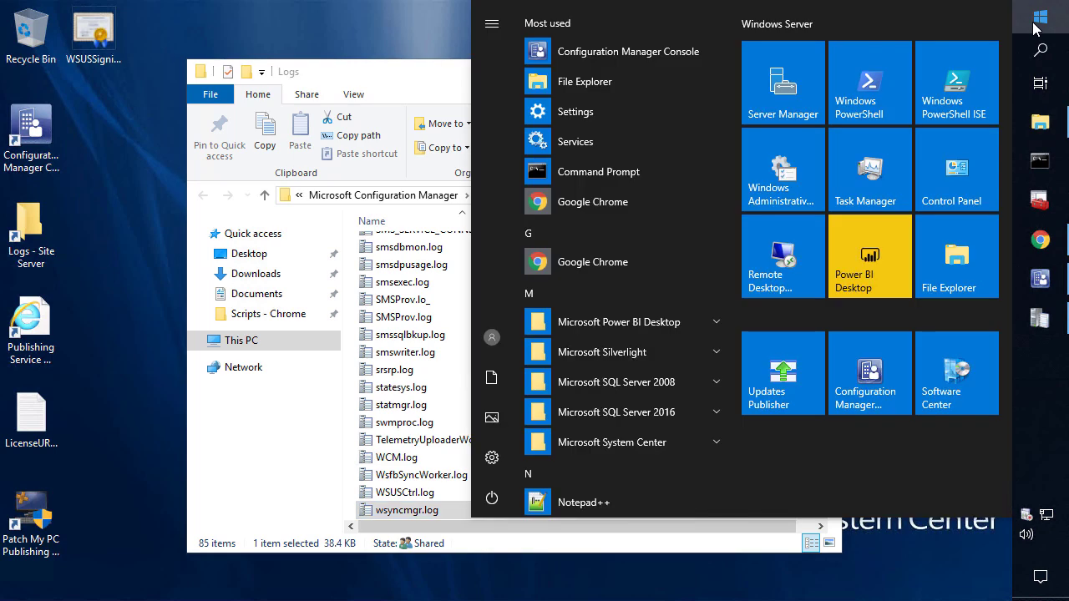
type("certlm.msc")
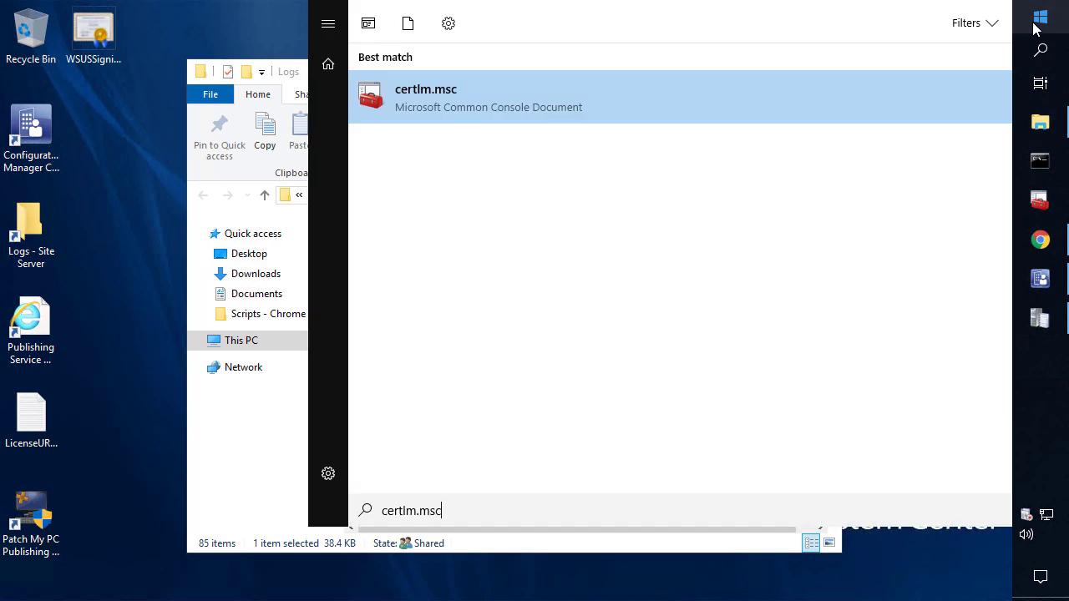
key("Return")
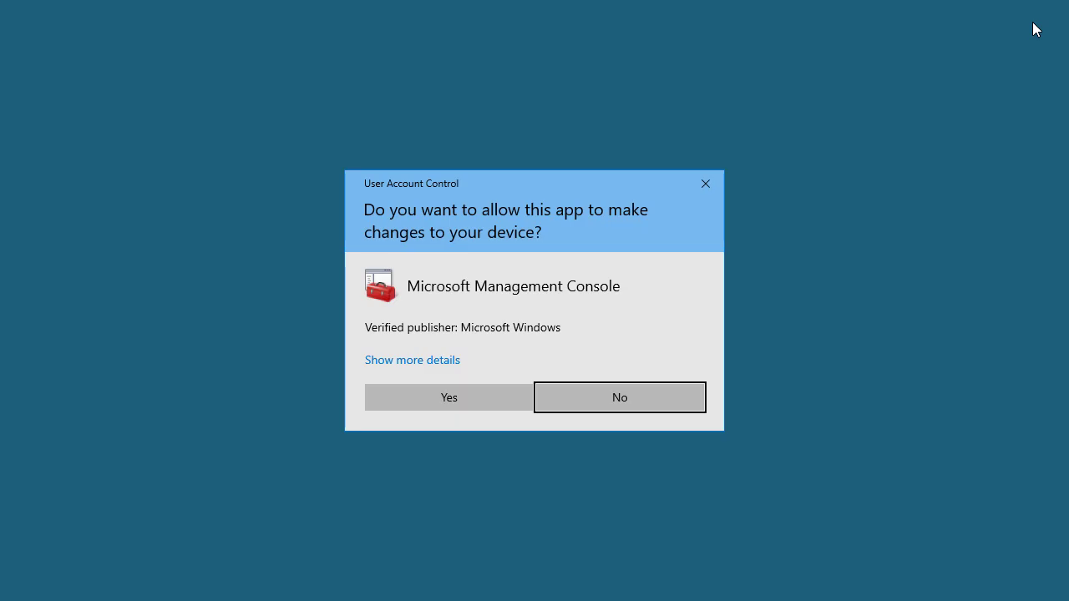
key("Left")
key("Return")
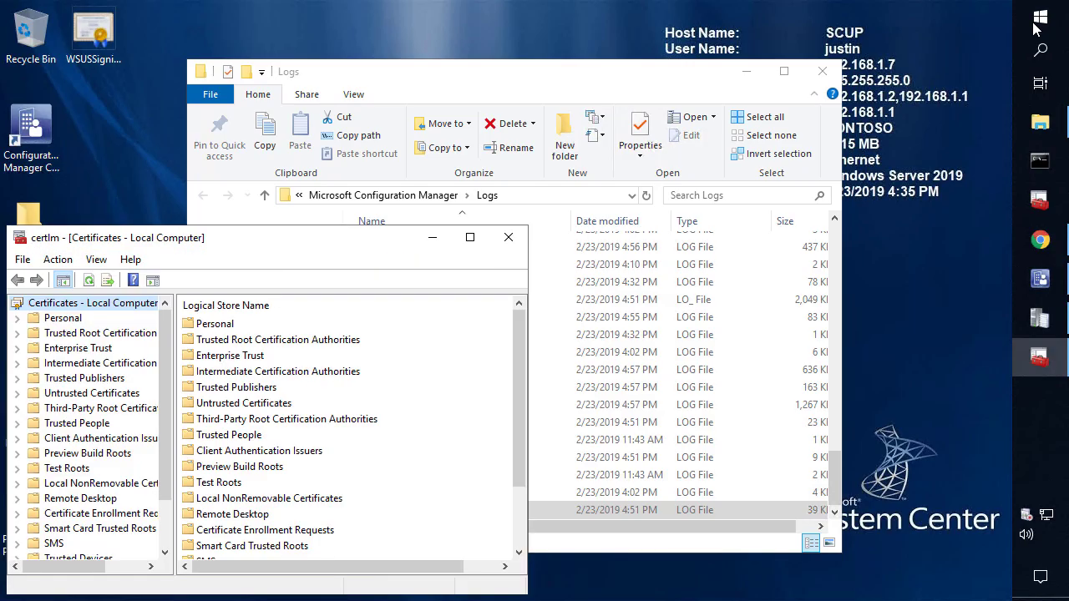
left_click(469, 237)
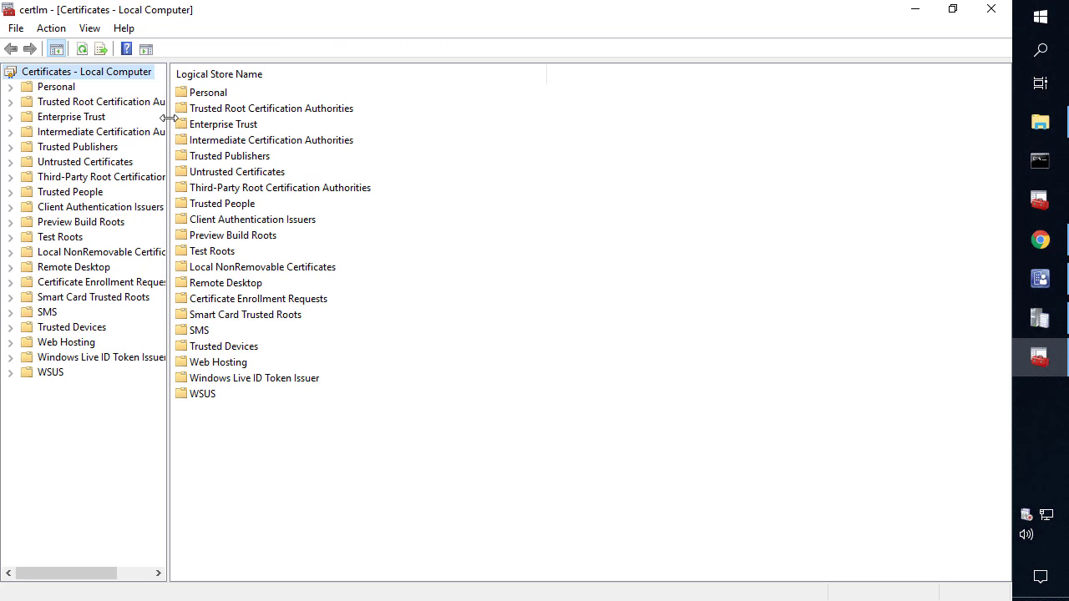
mouse_move(168, 127)
left_mouse_down()
mouse_move(242, 130)
mouse_move(258, 142)
left_mouse_up()
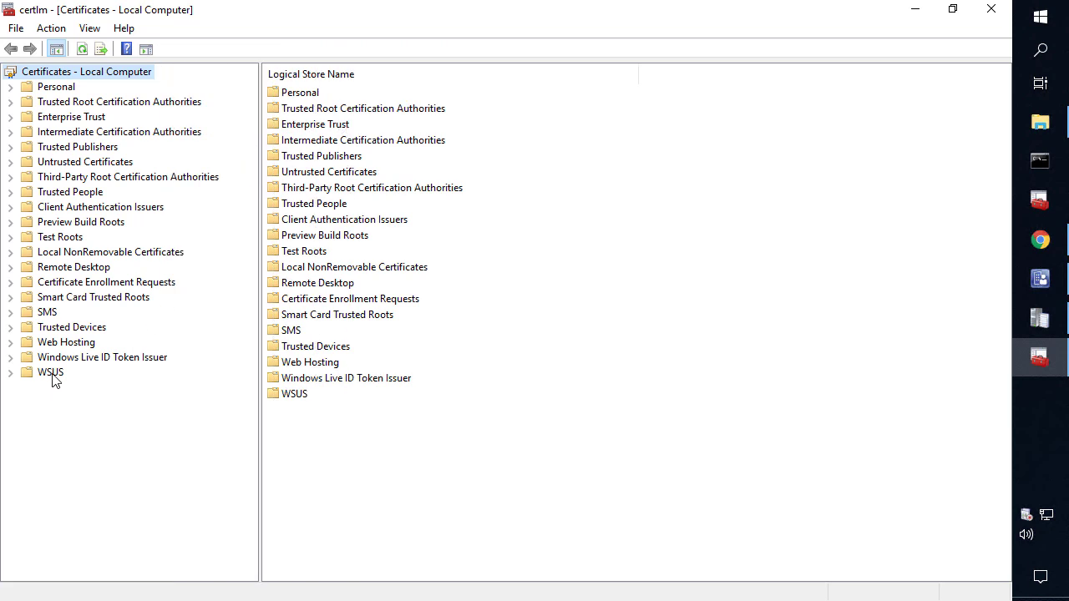
Step: Export the WSUS store's PatchMyPC Service certificate without its private key, in DER format
double_click(51, 378)
left_click(66, 390)
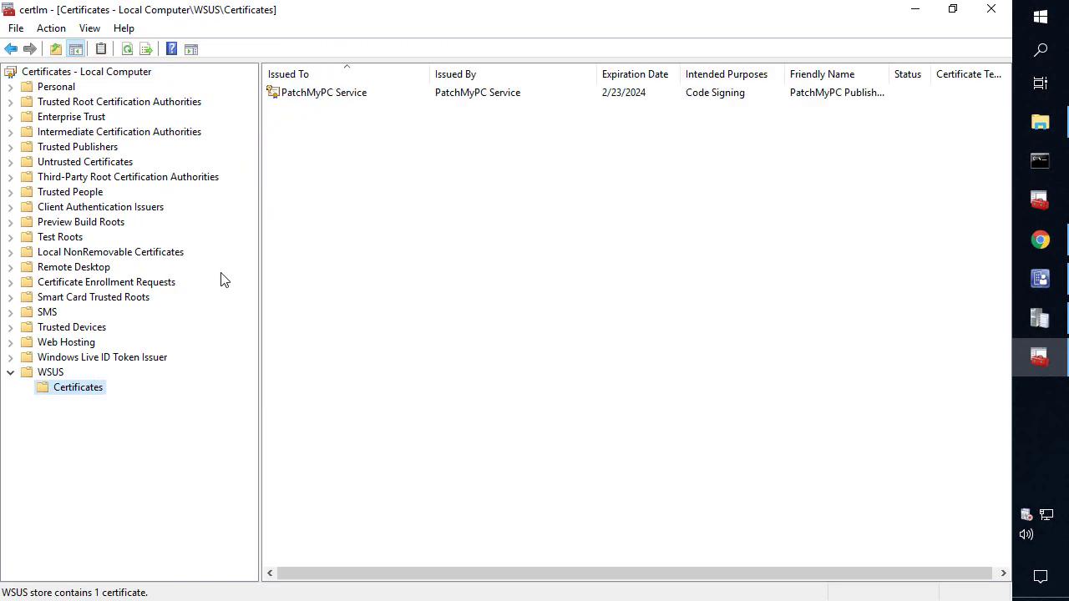
left_click(332, 93)
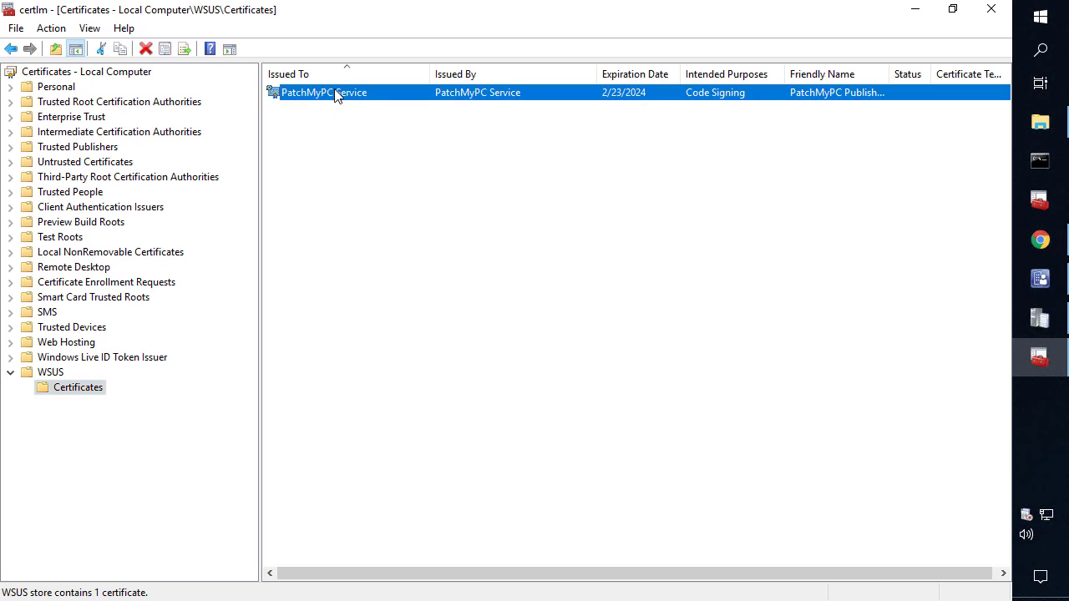
right_click(334, 95)
mouse_move(393, 126)
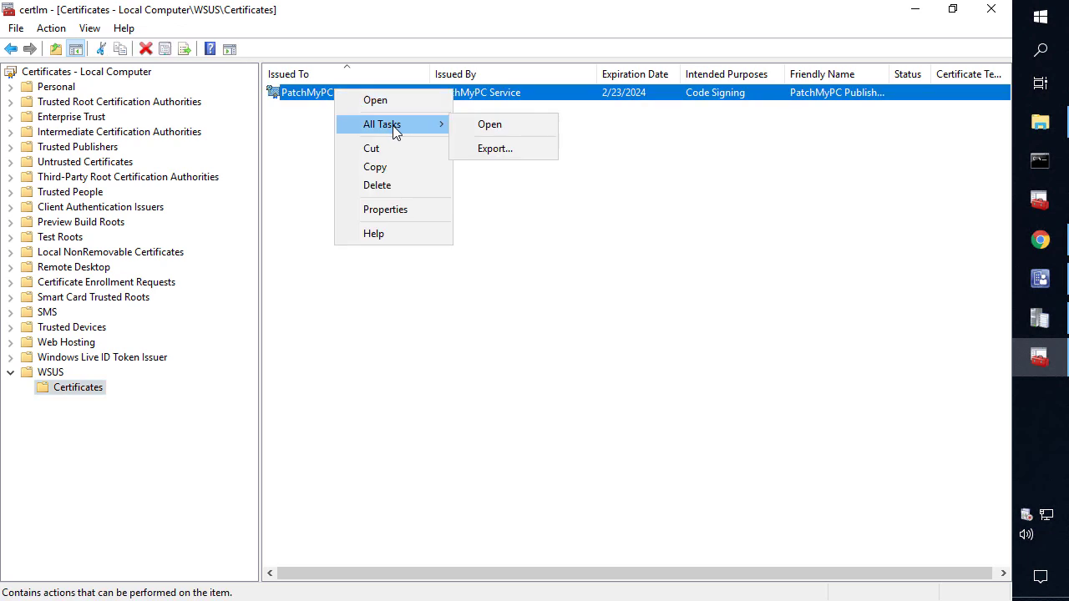
left_click(491, 149)
key("Return")
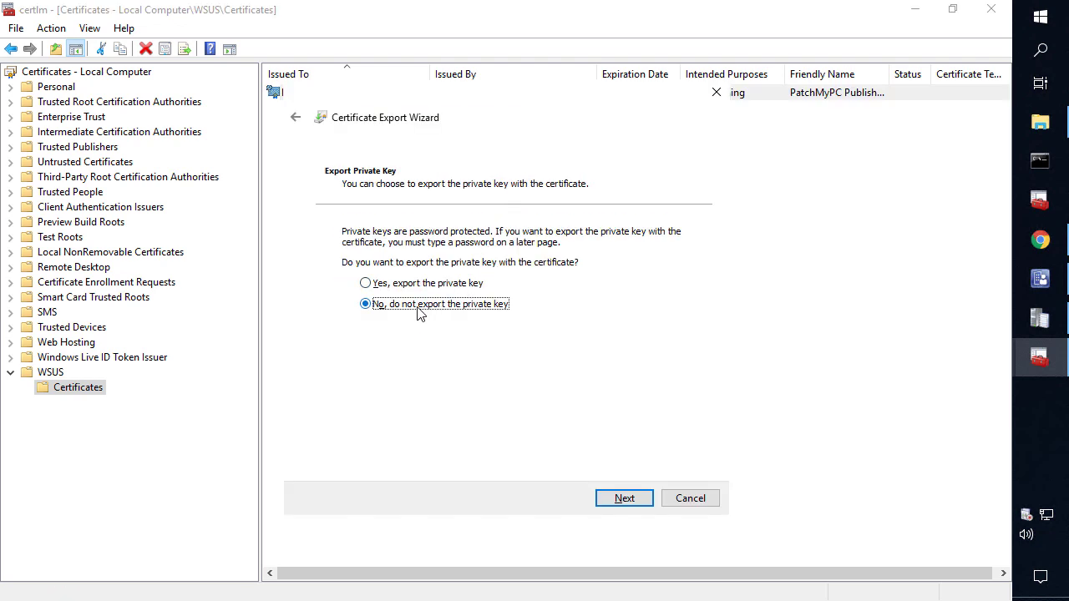
key("Return")
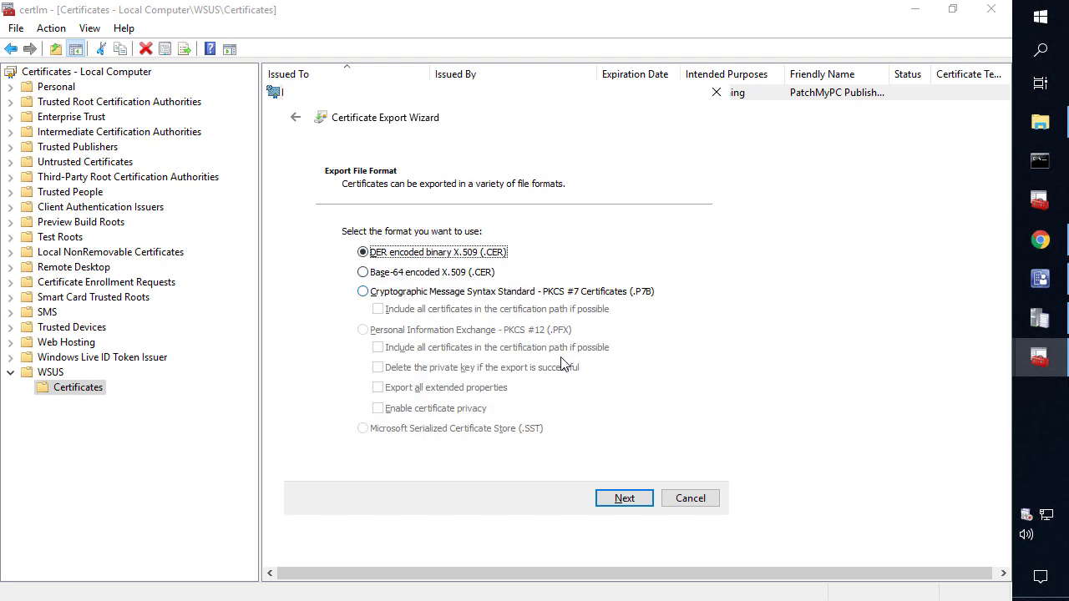
left_click(623, 501)
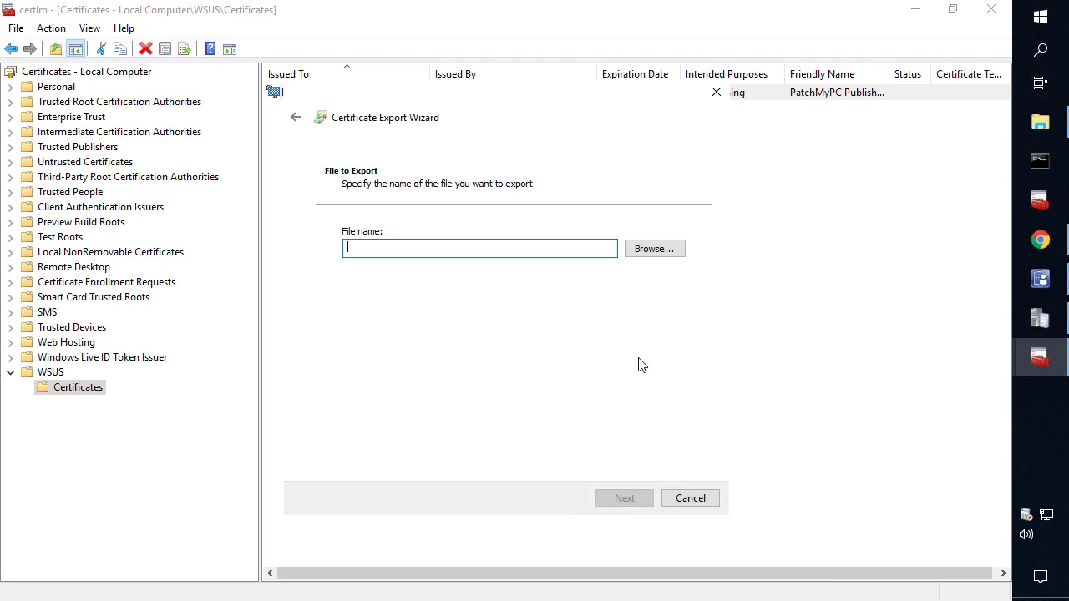
Step: Save the exported certificate to the Desktop as WSUSSigningCert1.cer and finish the wizard
left_click(650, 253)
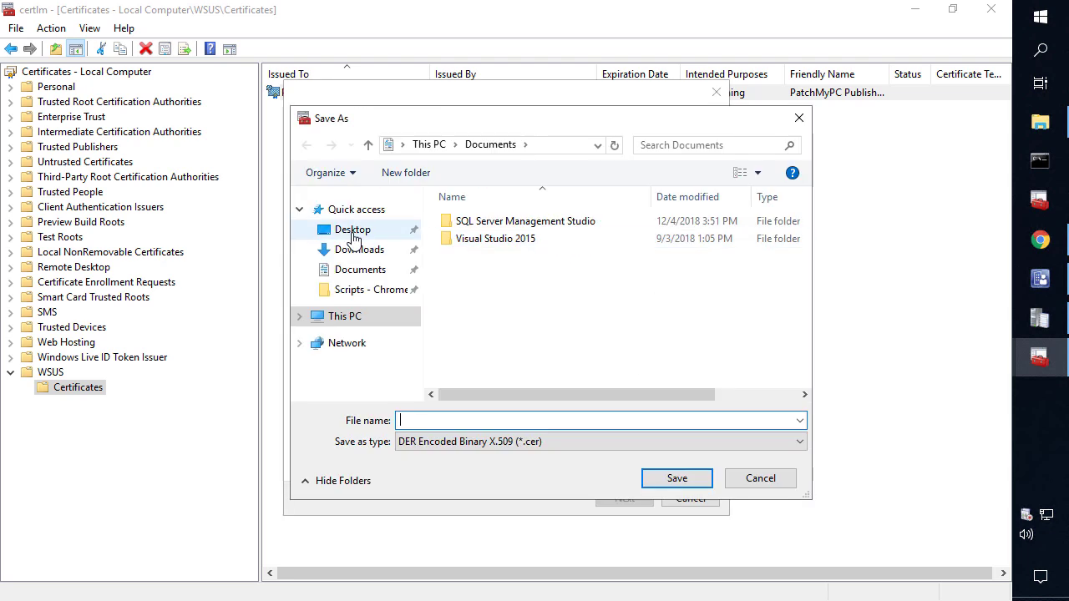
left_click(366, 231)
left_click(474, 222)
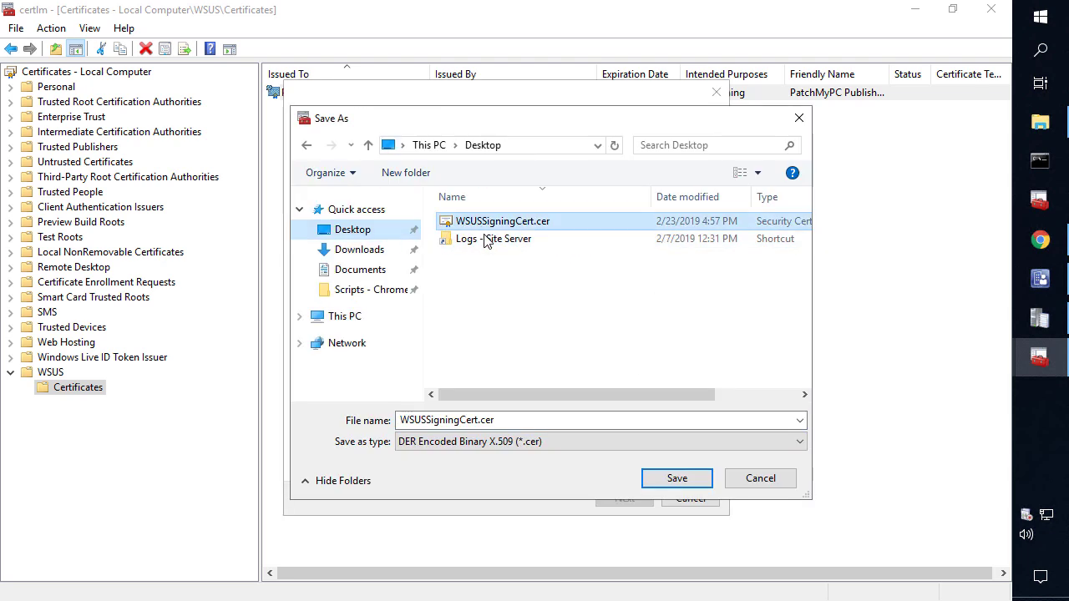
left_click(478, 421)
type("1")
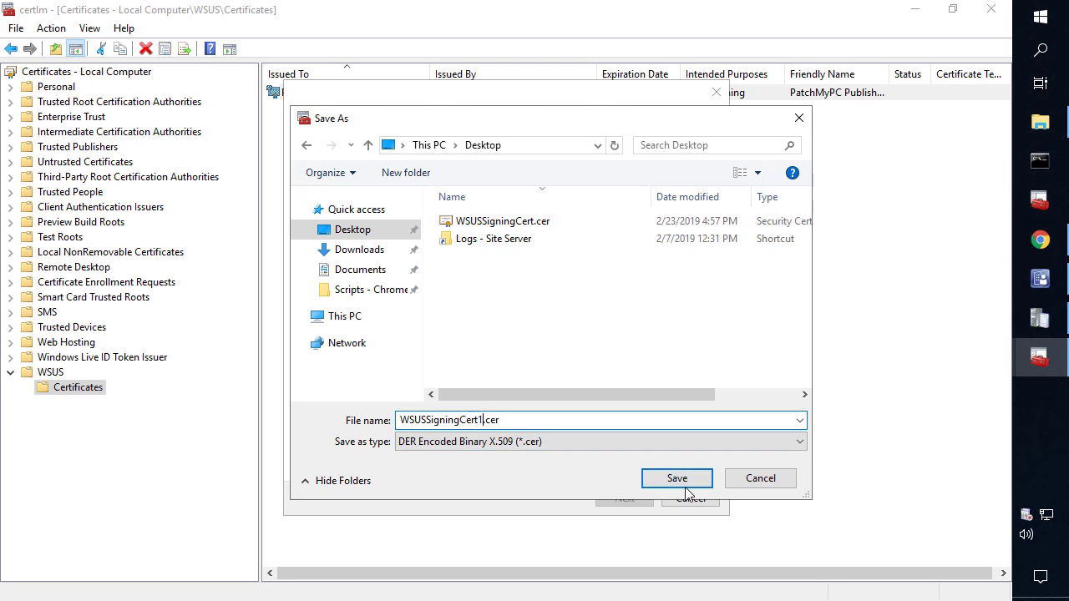
left_click(677, 480)
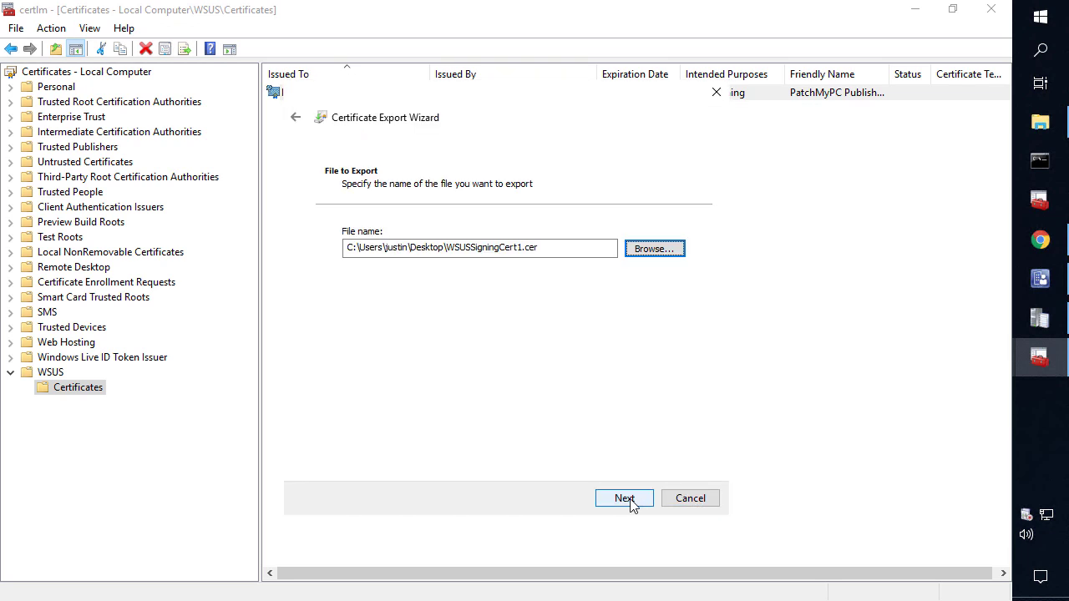
left_click(626, 498)
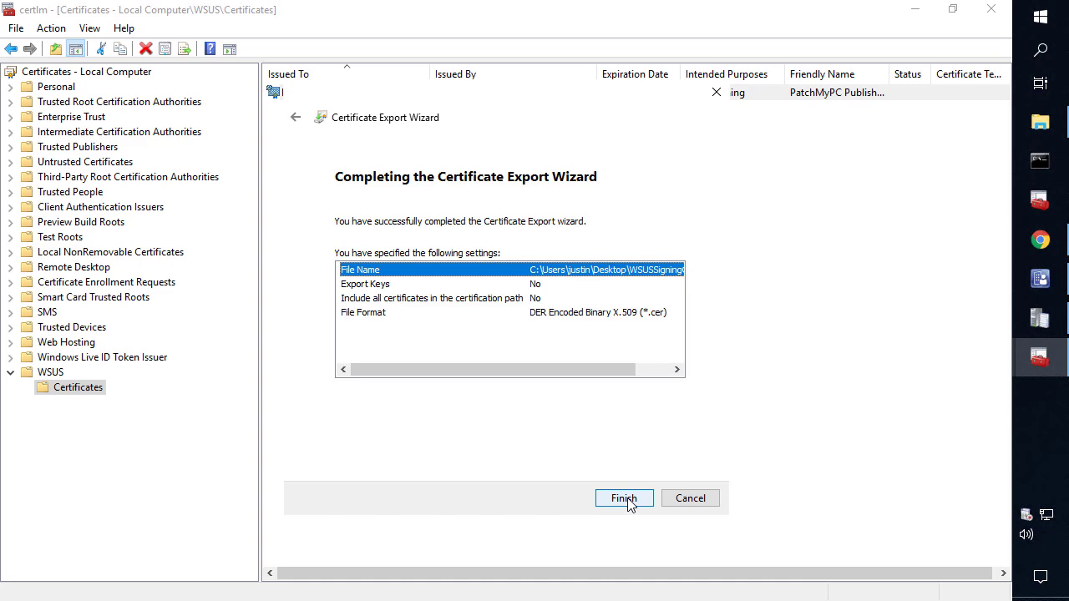
left_click(625, 499)
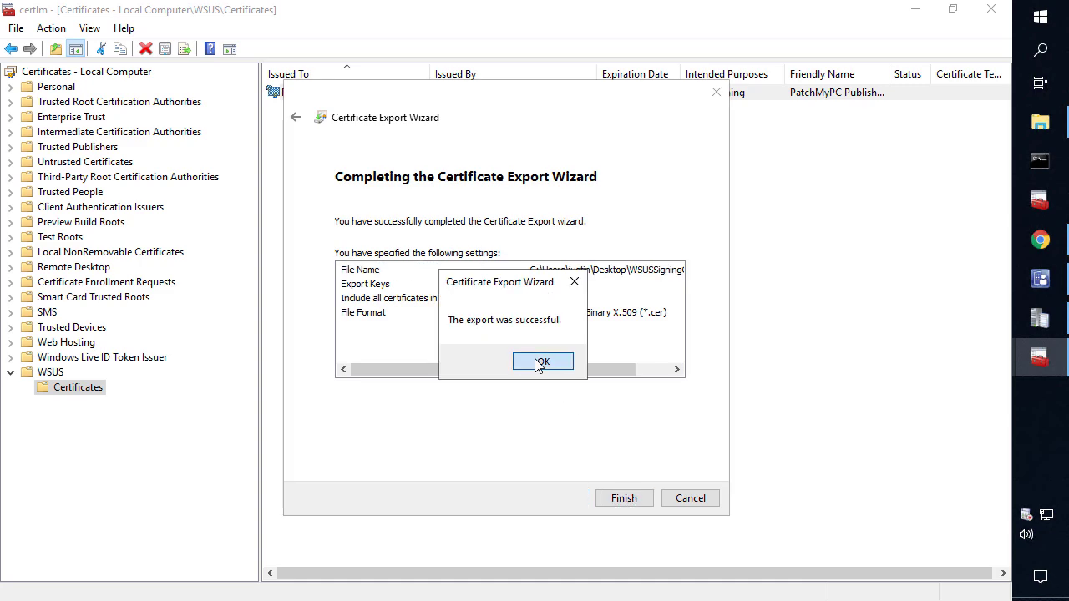
left_click(541, 362)
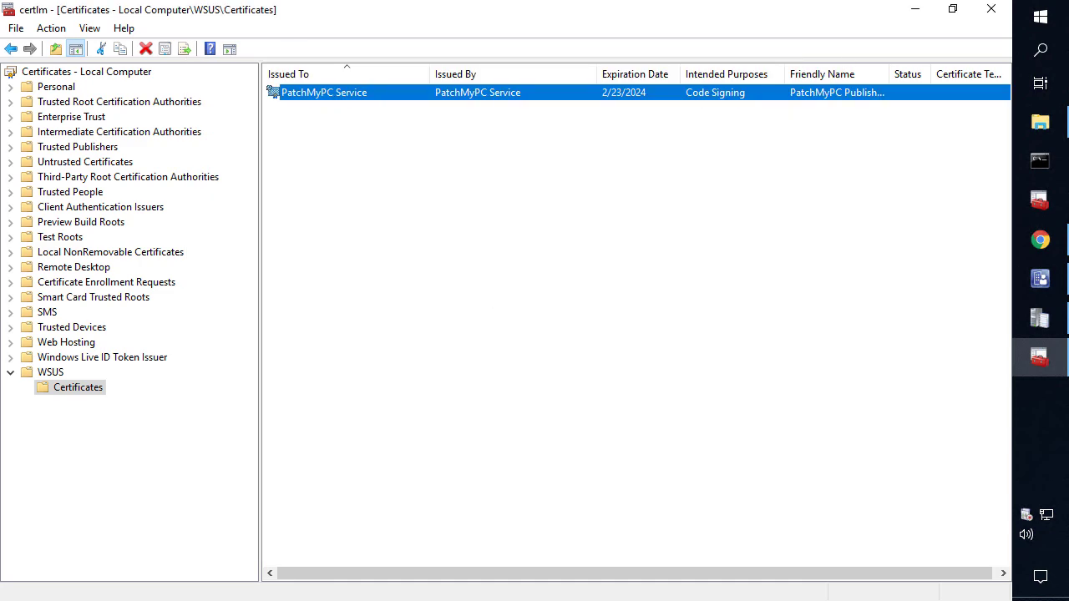
Step: Copy the exported certificate file onto this server's desktop
left_click(917, 10)
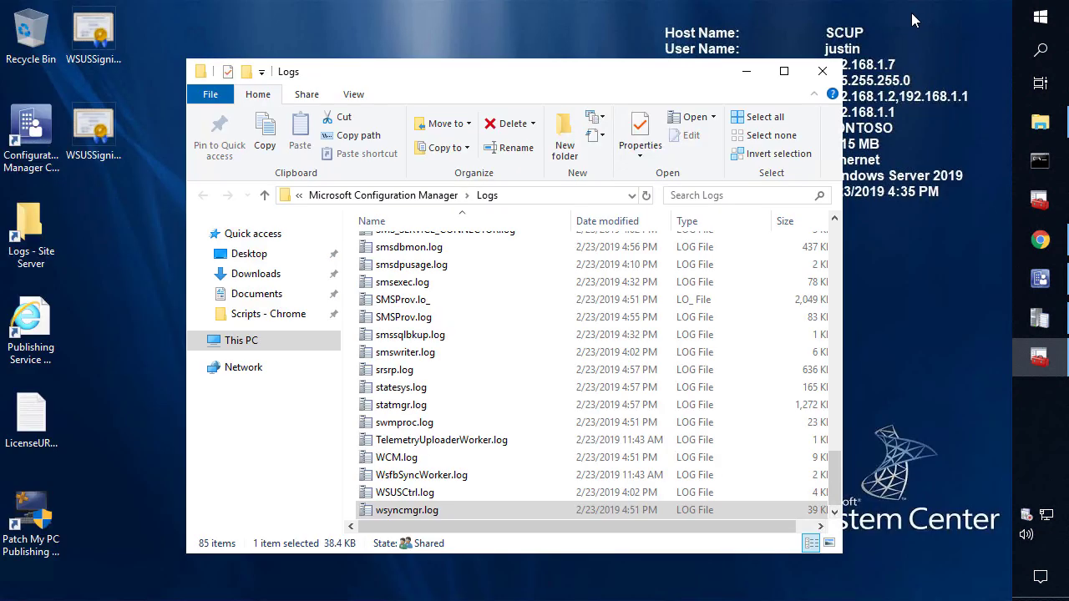
left_click(107, 46)
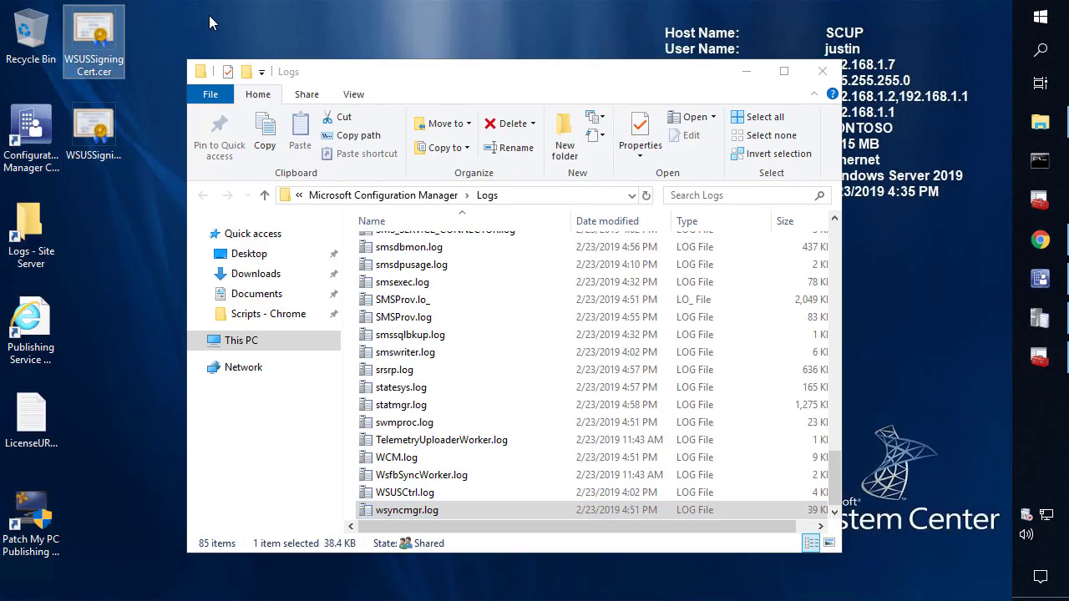
key("ctrl+c")
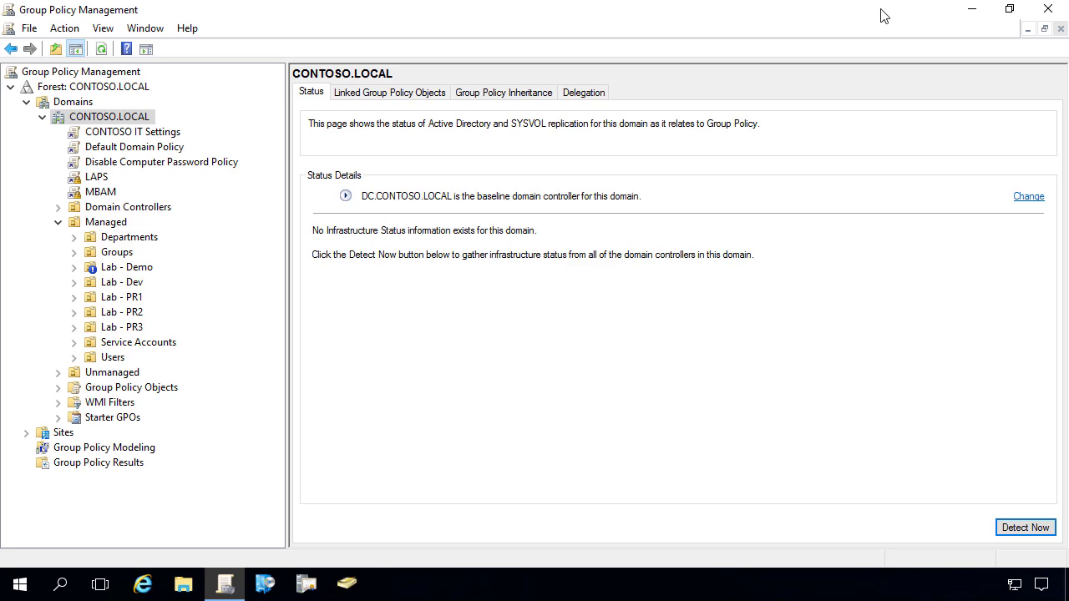
left_click(973, 10)
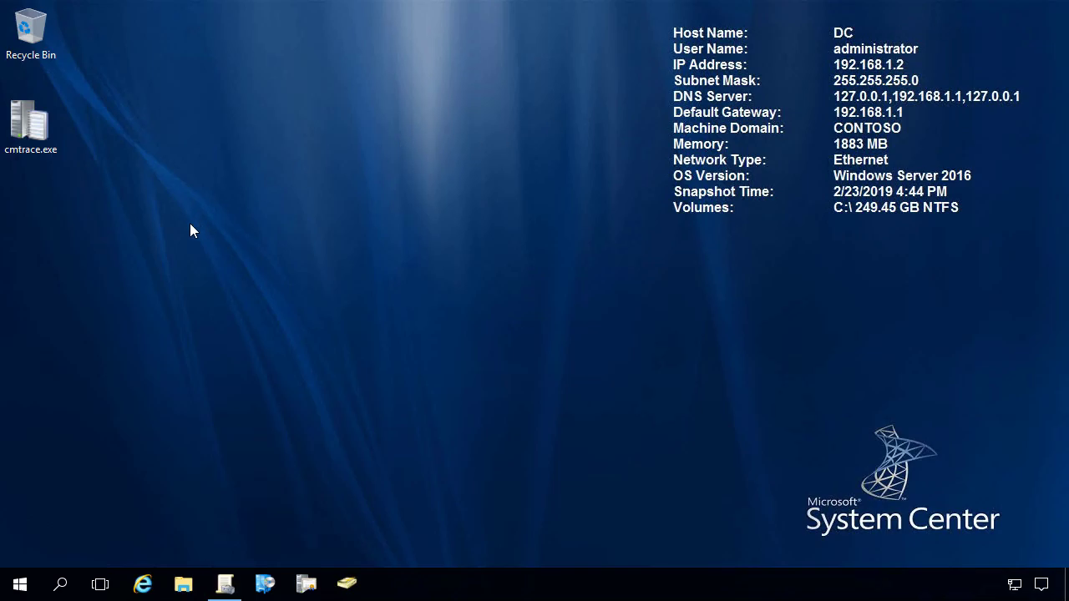
key("ctrl+v")
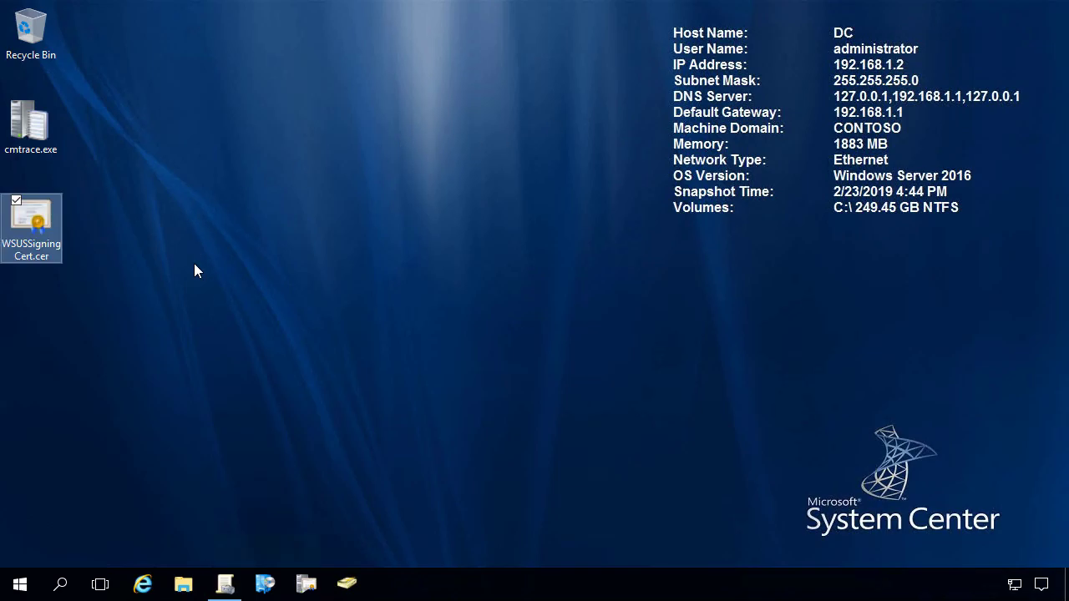
left_click(115, 341)
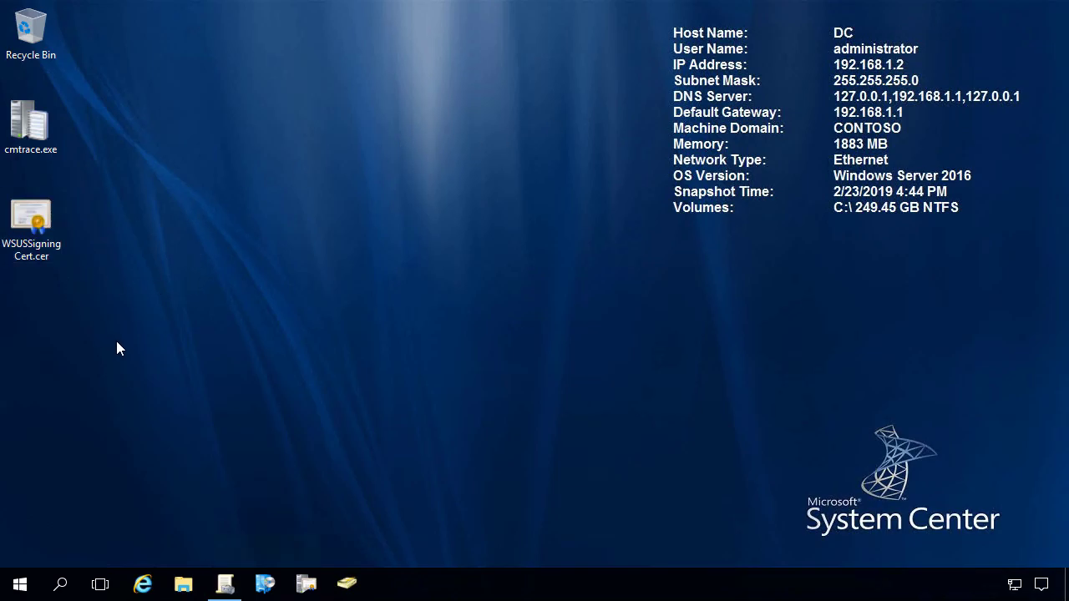
Step: Create a WSUSSigningCert GPO linked to Lab - Demo and open it for editing
left_click(224, 584)
right_click(126, 269)
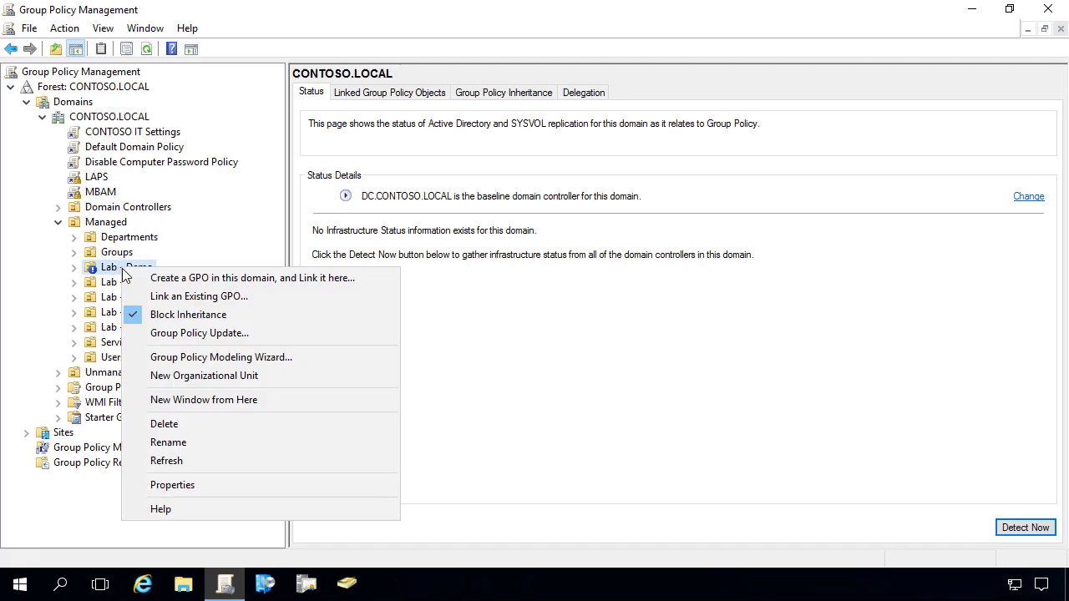
left_click(199, 282)
type("WS")
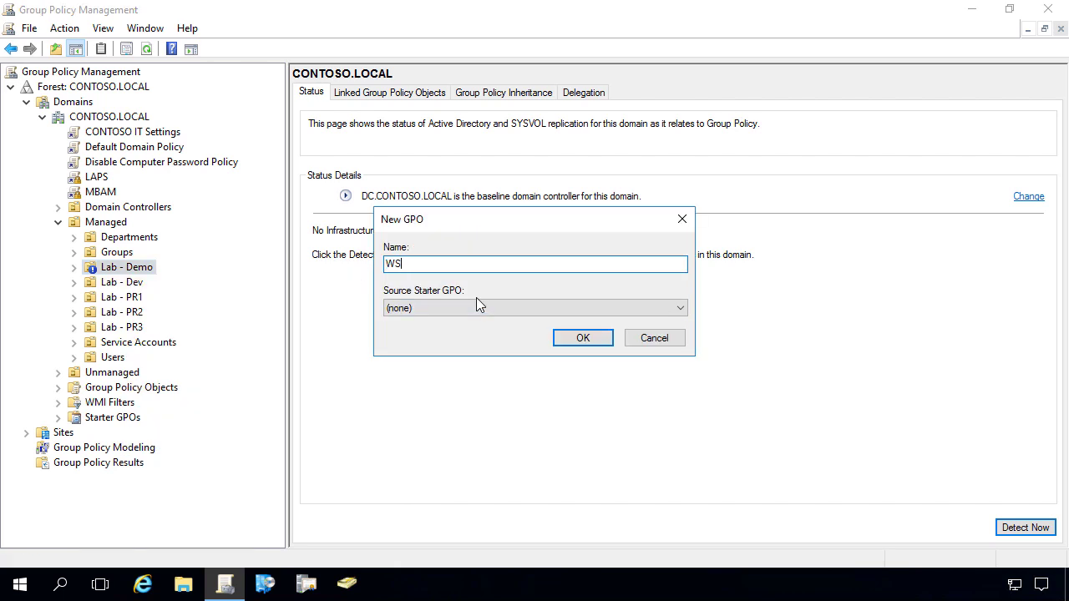
type("USSigningCert")
key("Return")
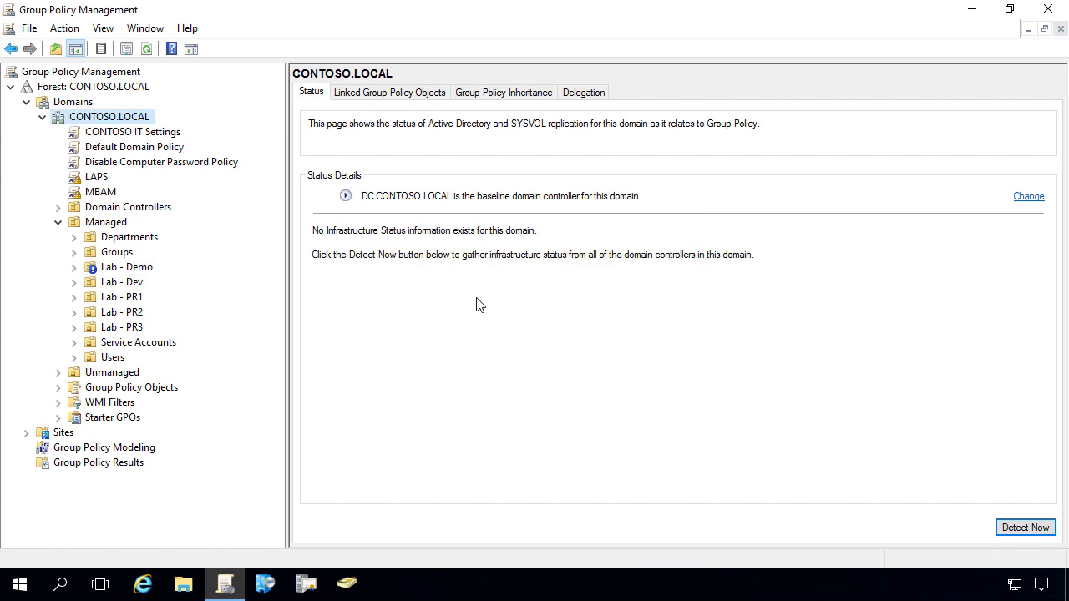
double_click(133, 274)
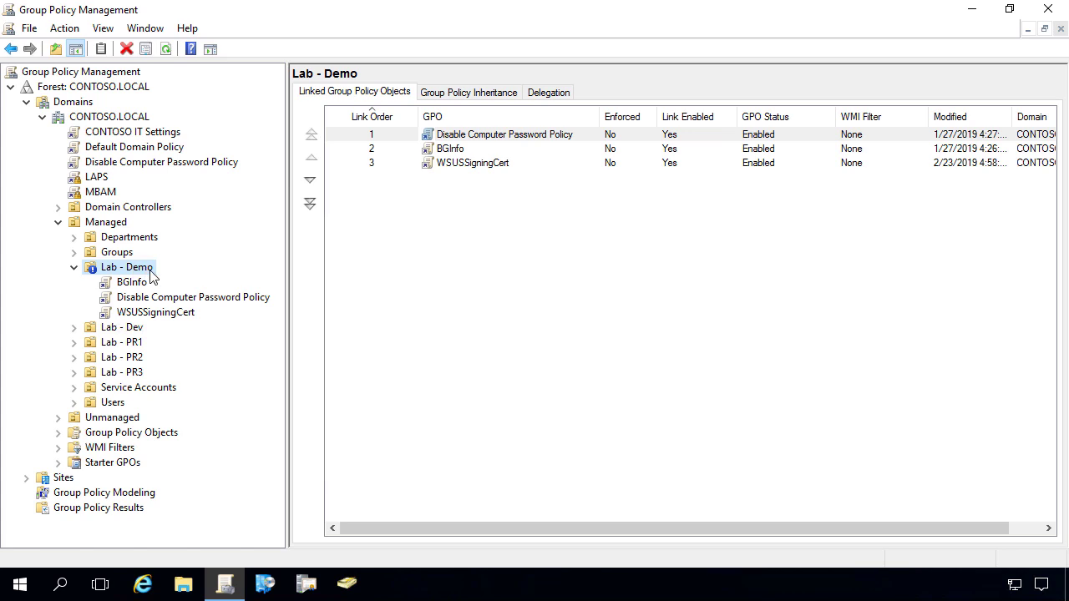
right_click(175, 315)
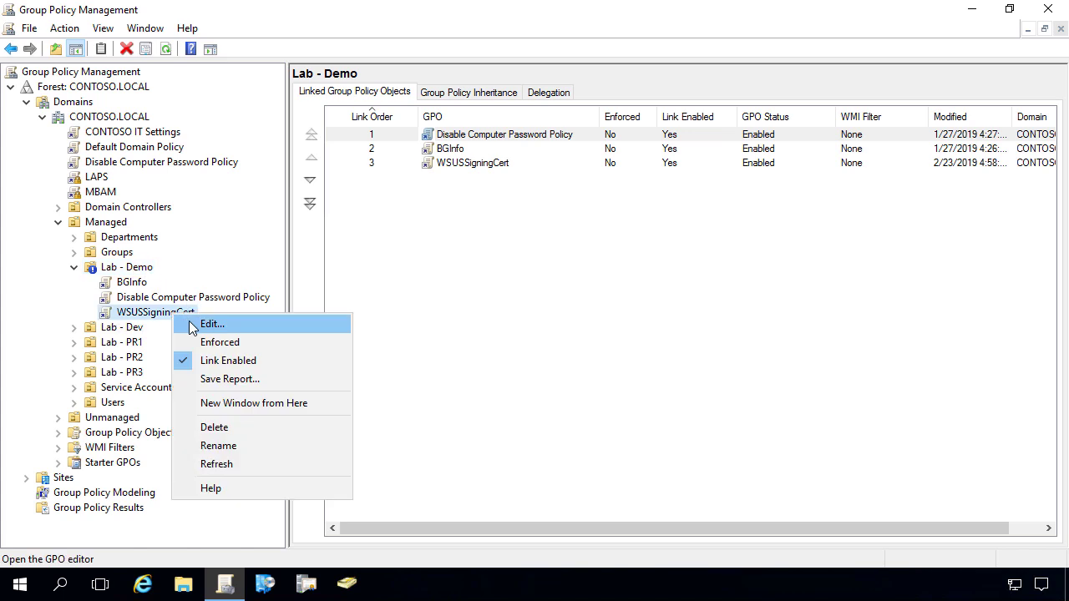
left_click(211, 324)
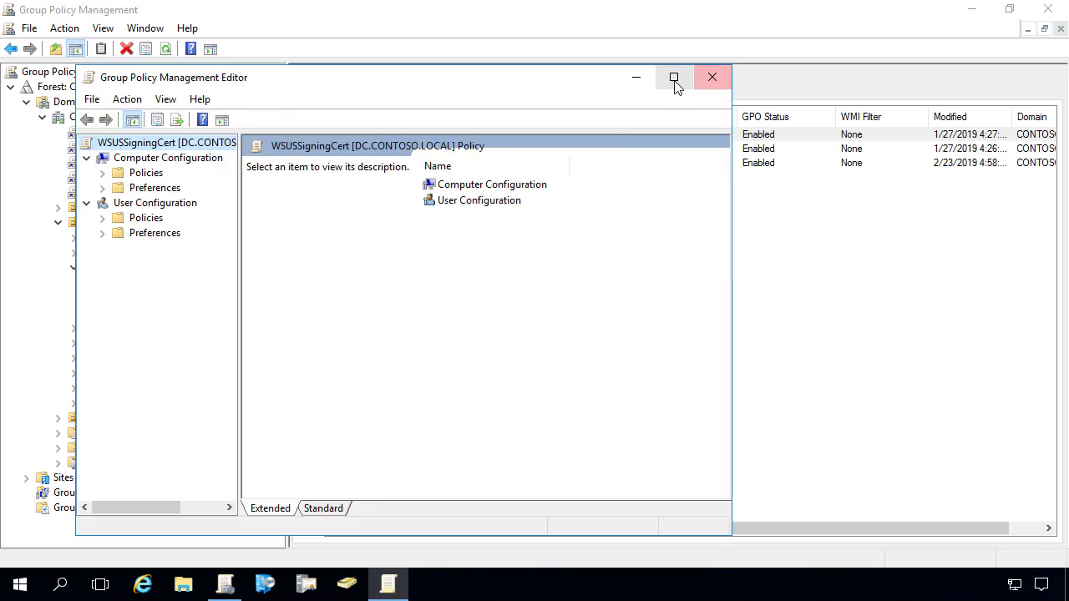
Step: Navigate the maximised editor to Security Settings > Public Key Policies > Trusted Root Certification Authorities
left_click(675, 78)
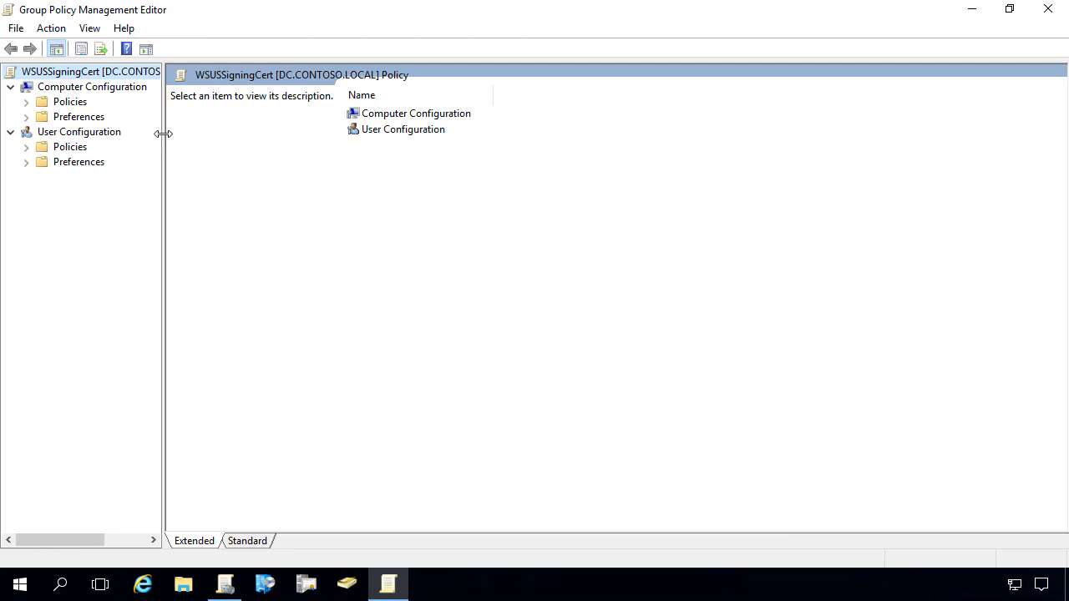
left_click_drag(162, 131, 276, 143)
double_click(58, 103)
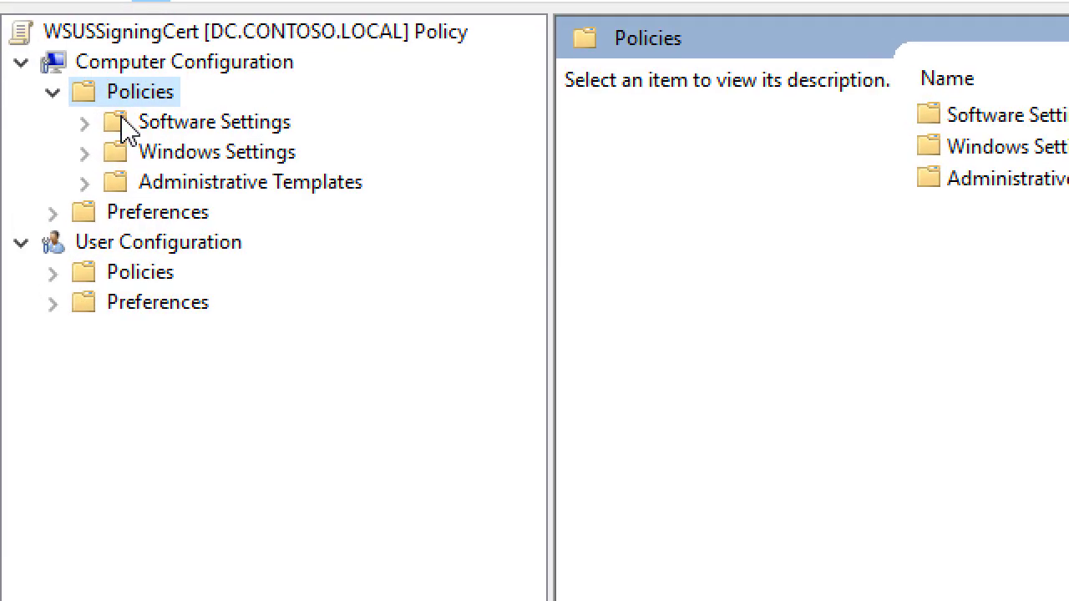
left_click(167, 158)
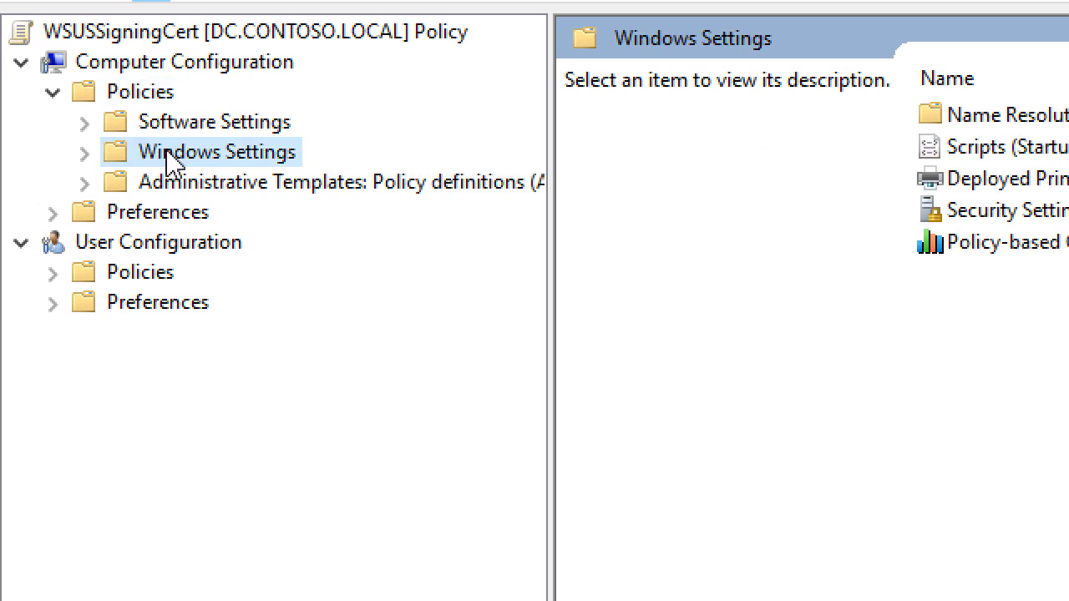
double_click(167, 159)
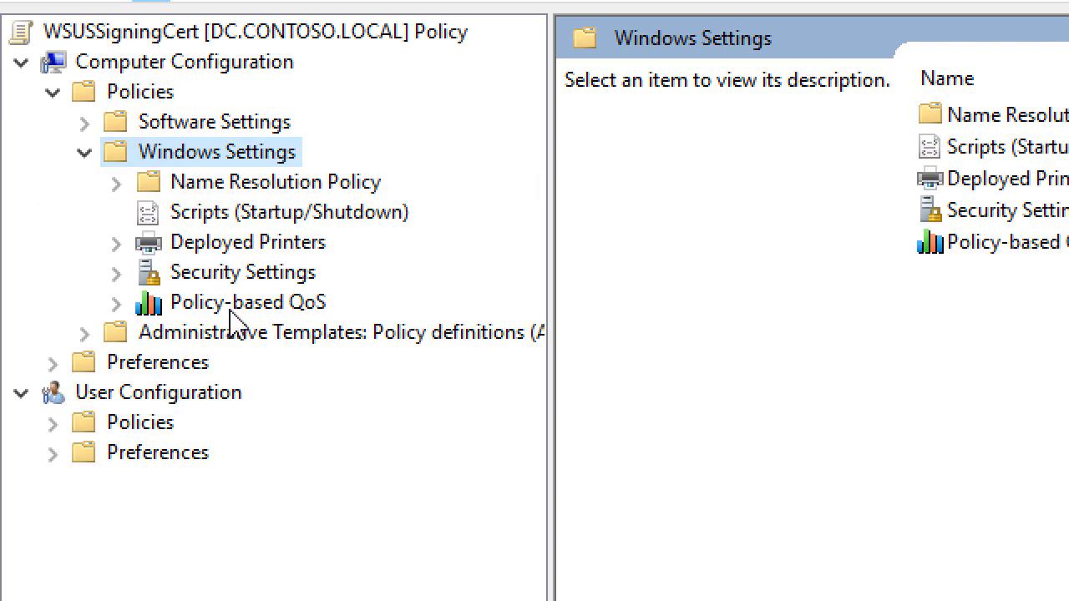
left_click(220, 275)
double_click(220, 278)
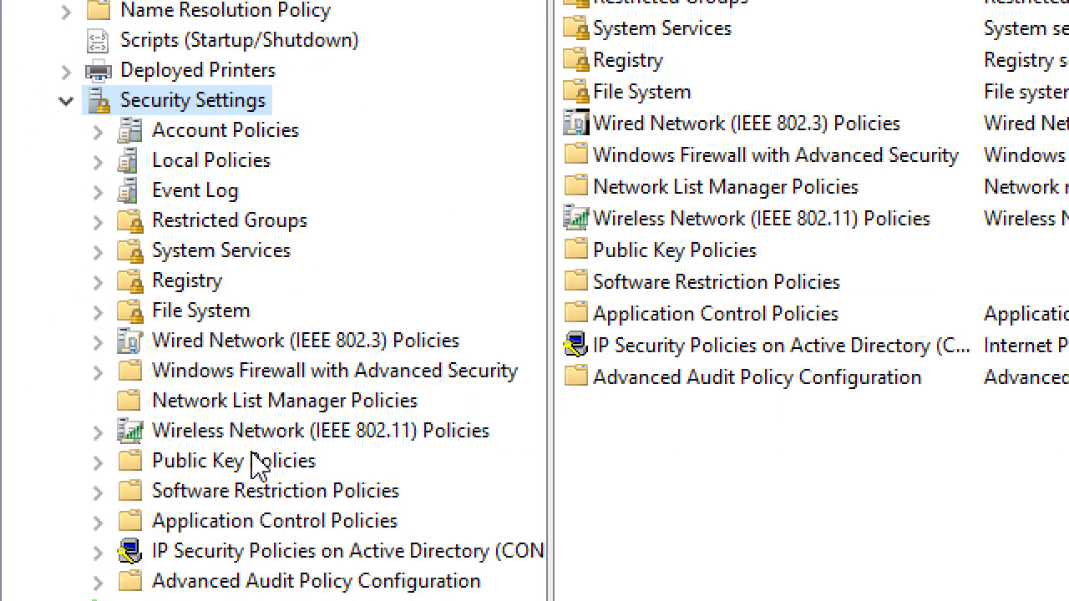
left_click(253, 466)
double_click(253, 466)
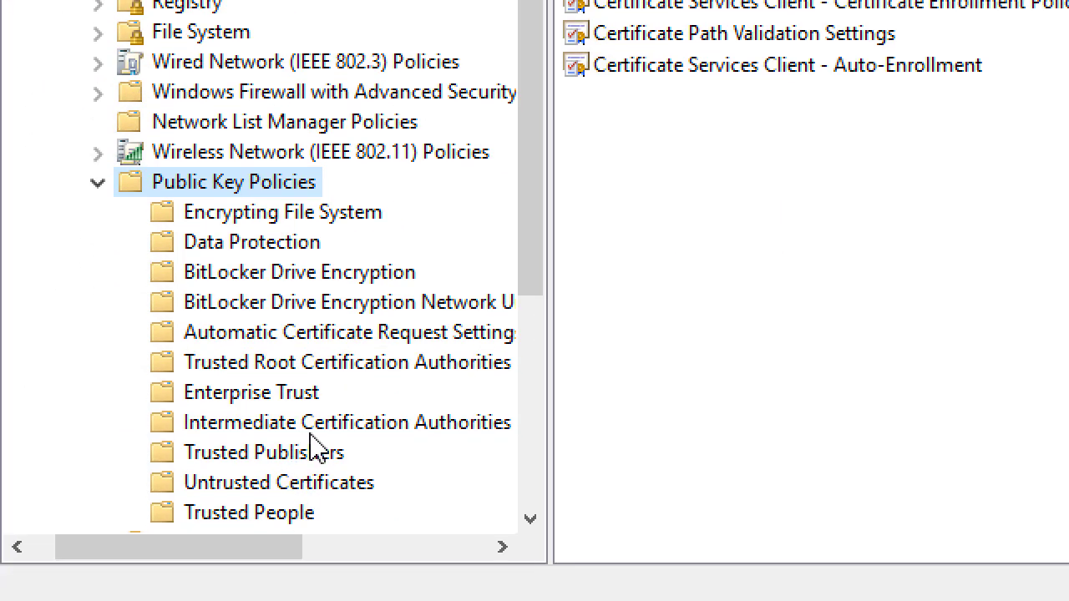
left_click(315, 362)
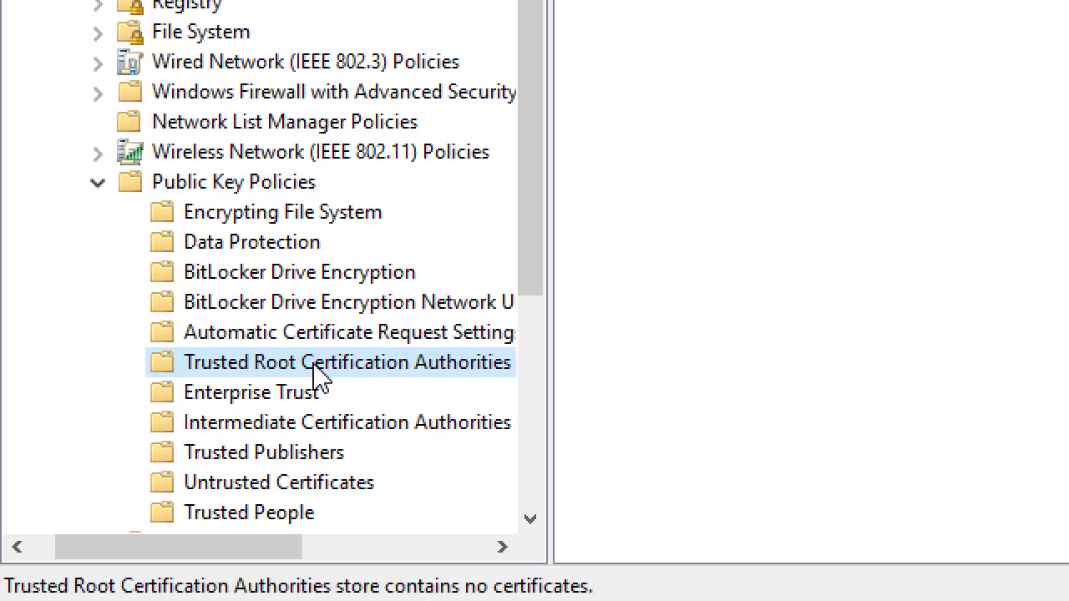
Step: Import WSUSSigningCert.cer from the Desktop into the GPO's Trusted Root Certification Authorities store
right_click(320, 375)
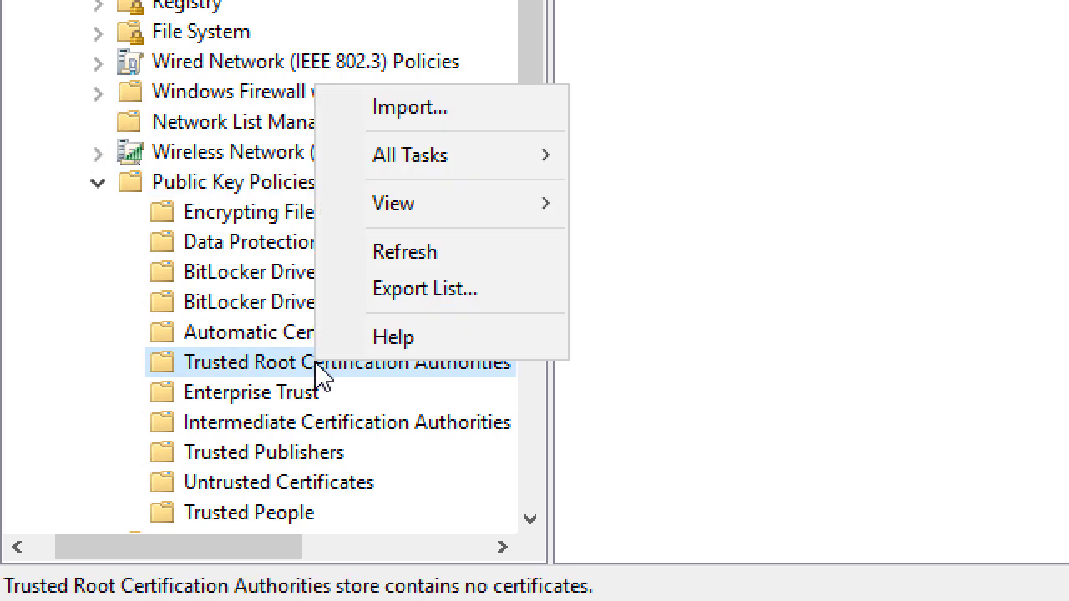
left_click(392, 109)
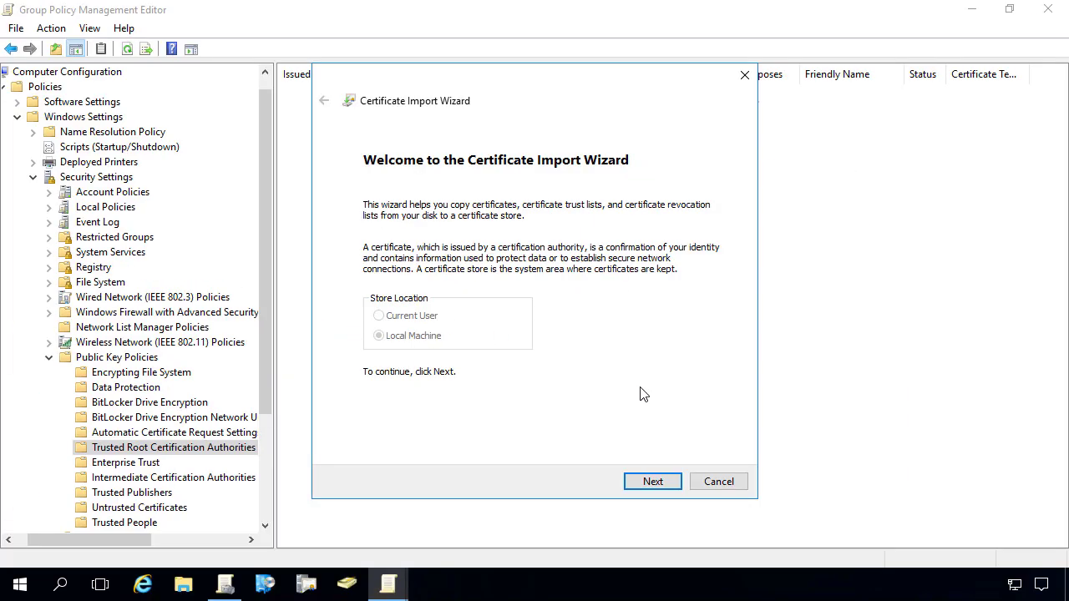
left_click(654, 481)
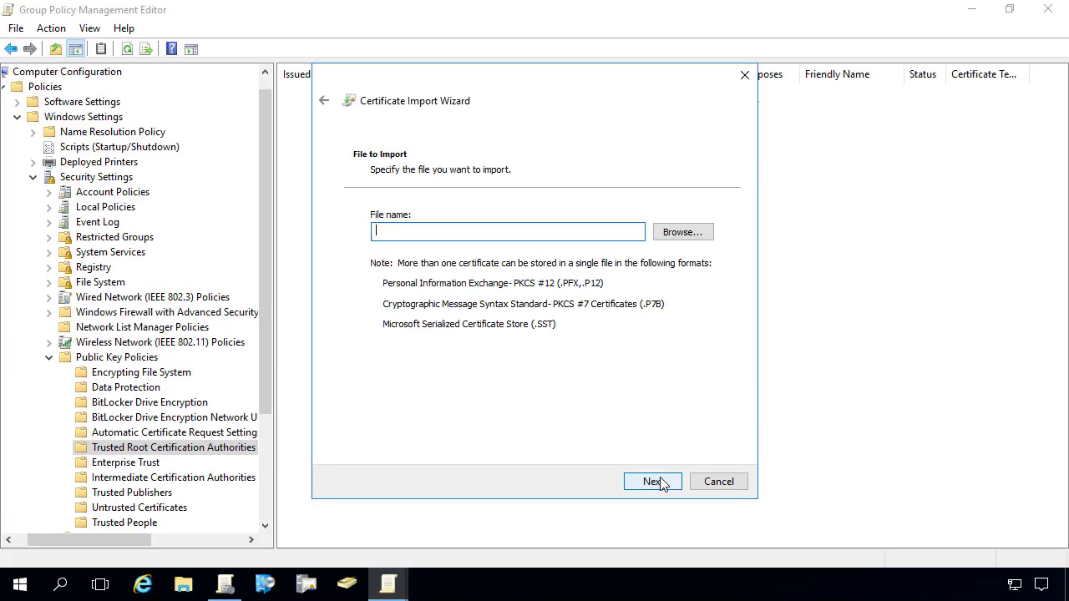
left_click(689, 239)
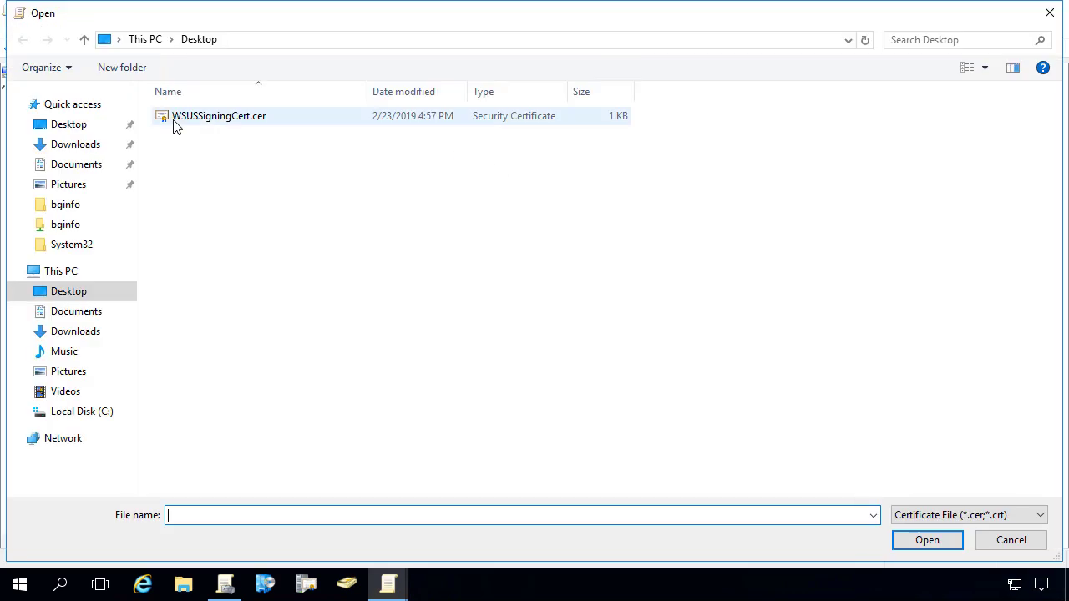
double_click(227, 121)
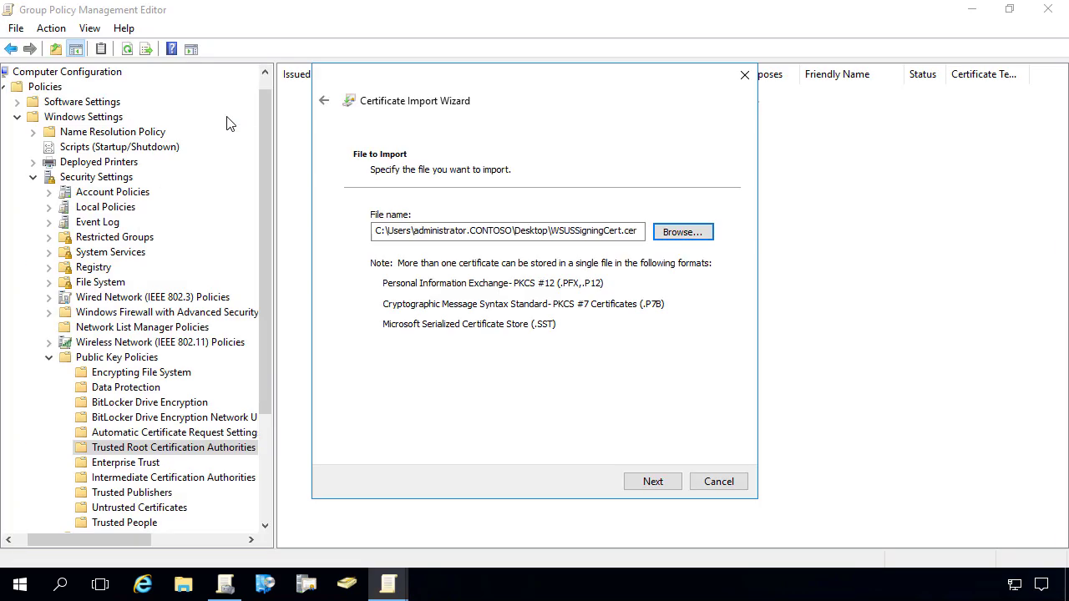
left_click(661, 489)
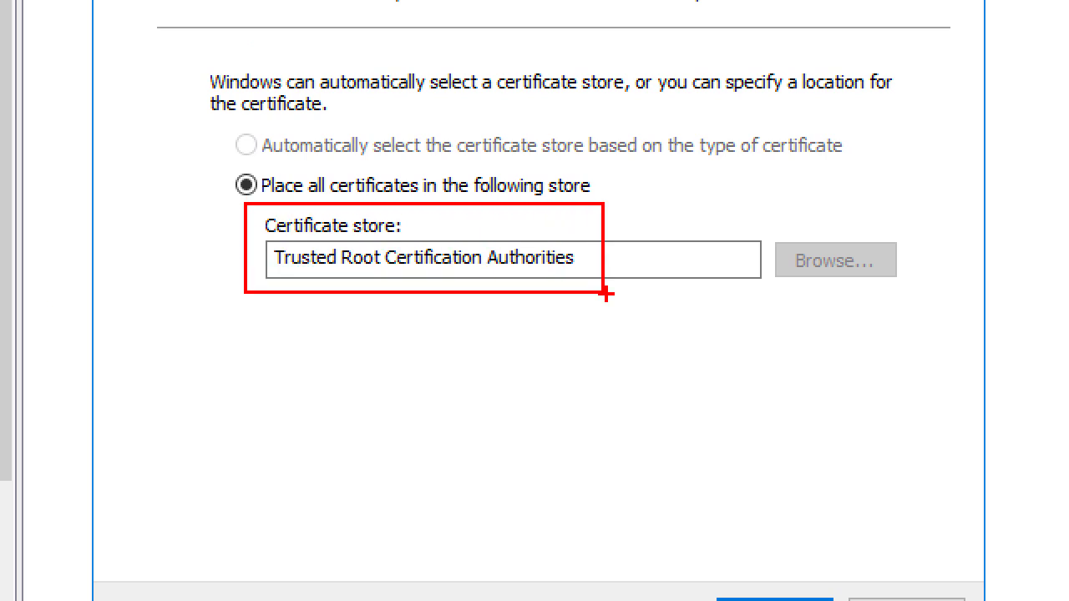
left_click(658, 484)
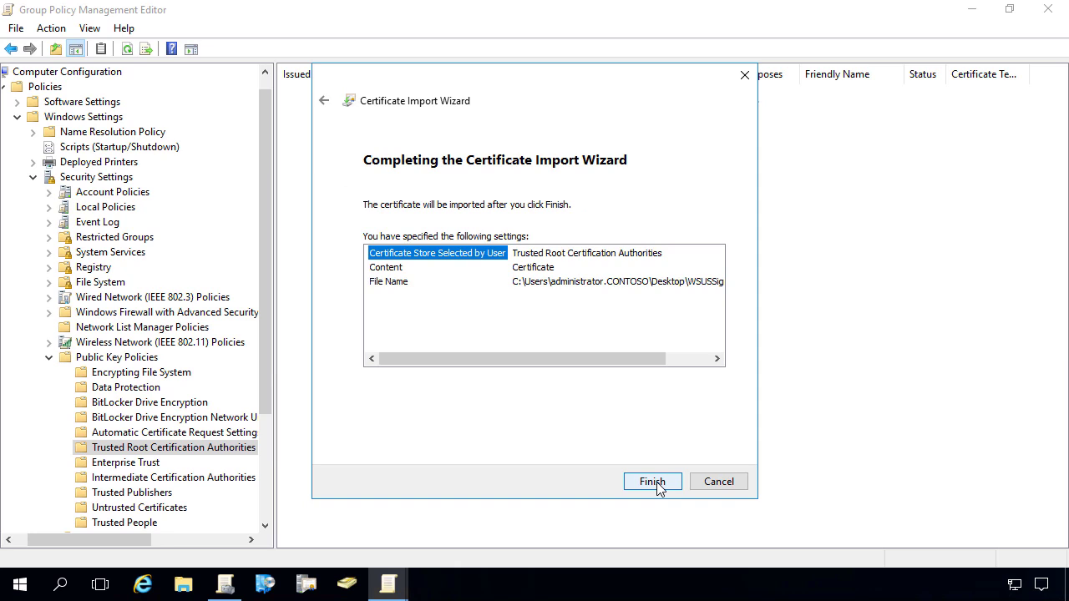
left_click(652, 482)
left_click(596, 358)
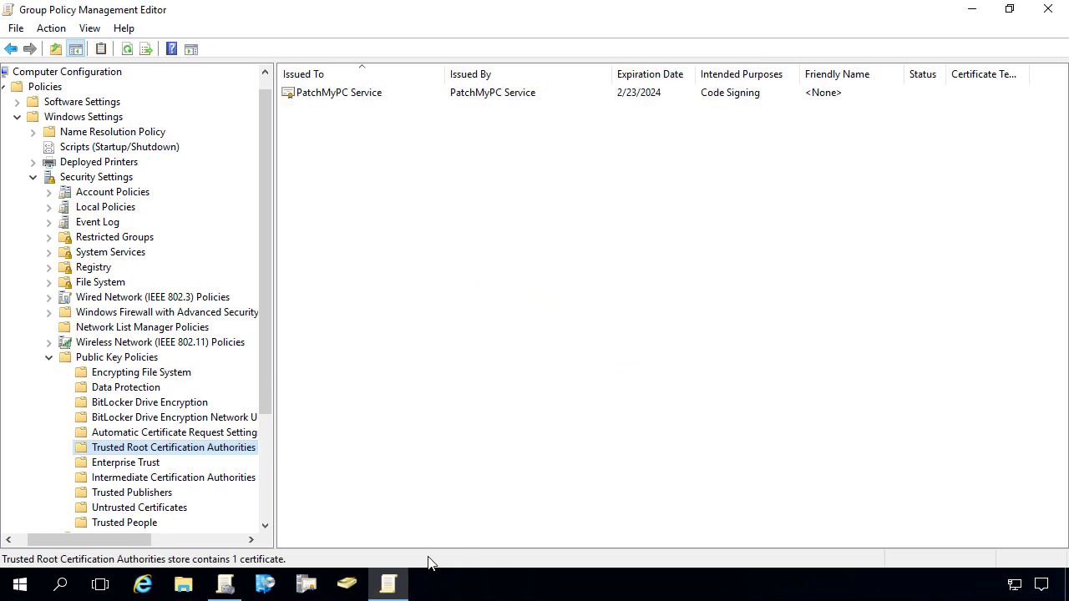
scroll(194, 476, "down", 2)
left_click(147, 405)
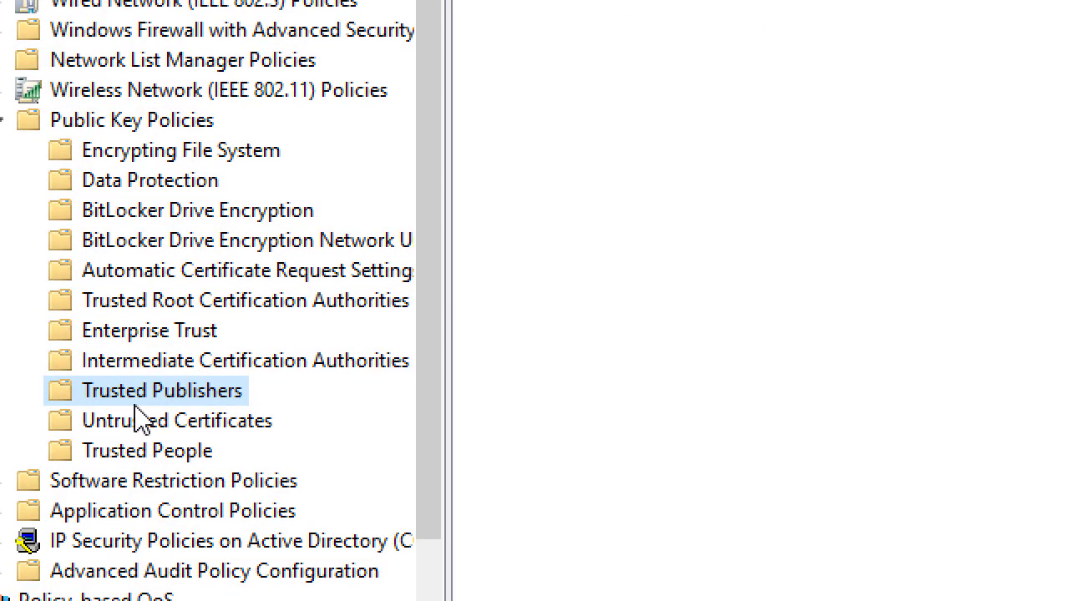
Step: Import WSUSSigningCert.cer into the GPO's Trusted Publishers store and recheck the Trusted Root certificate
right_click(134, 397)
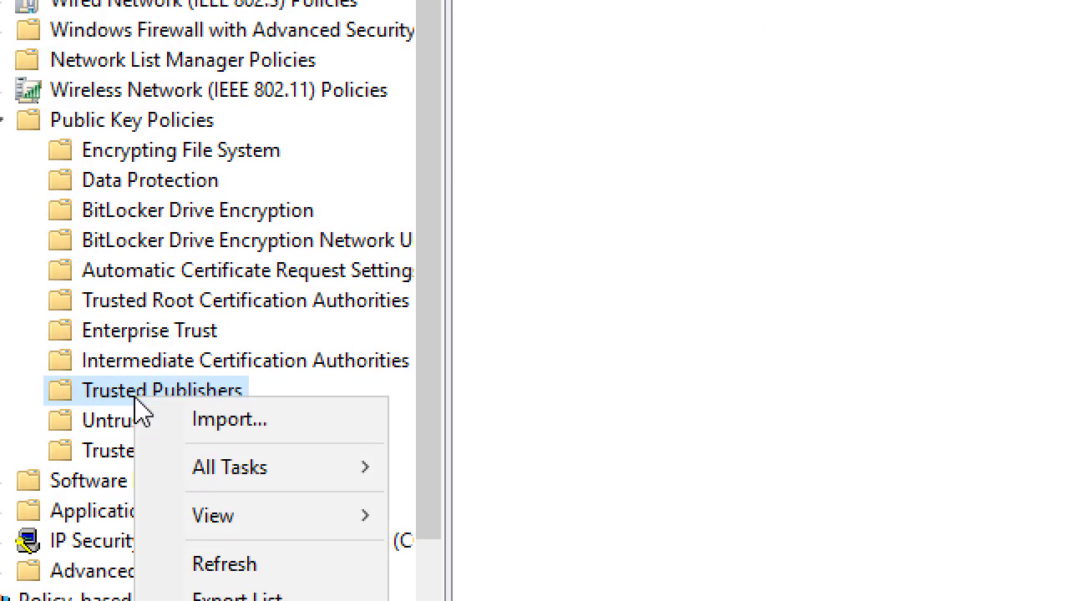
left_click(206, 427)
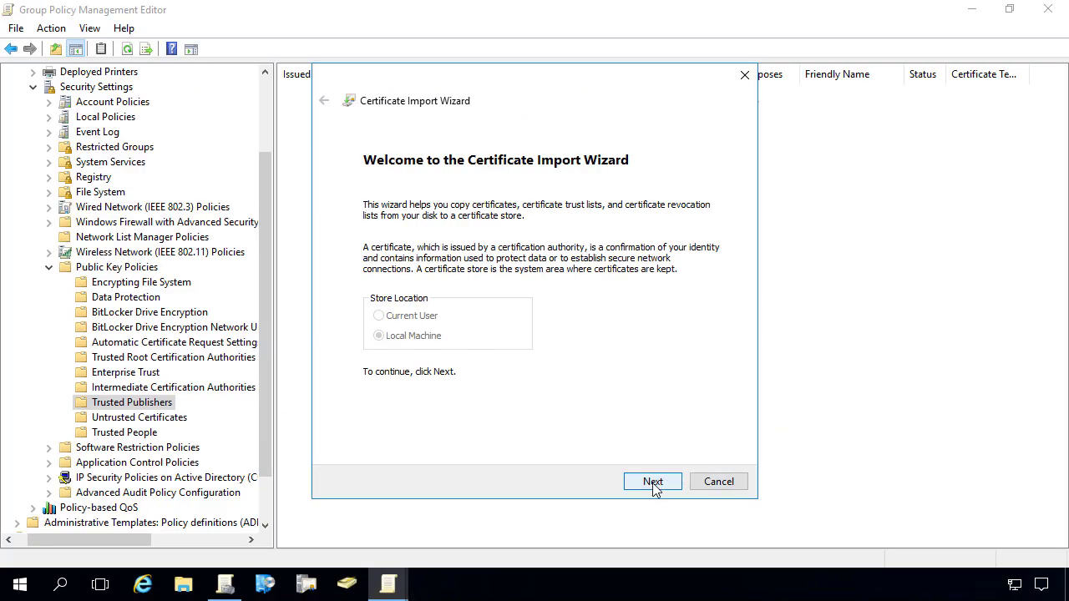
left_click(654, 483)
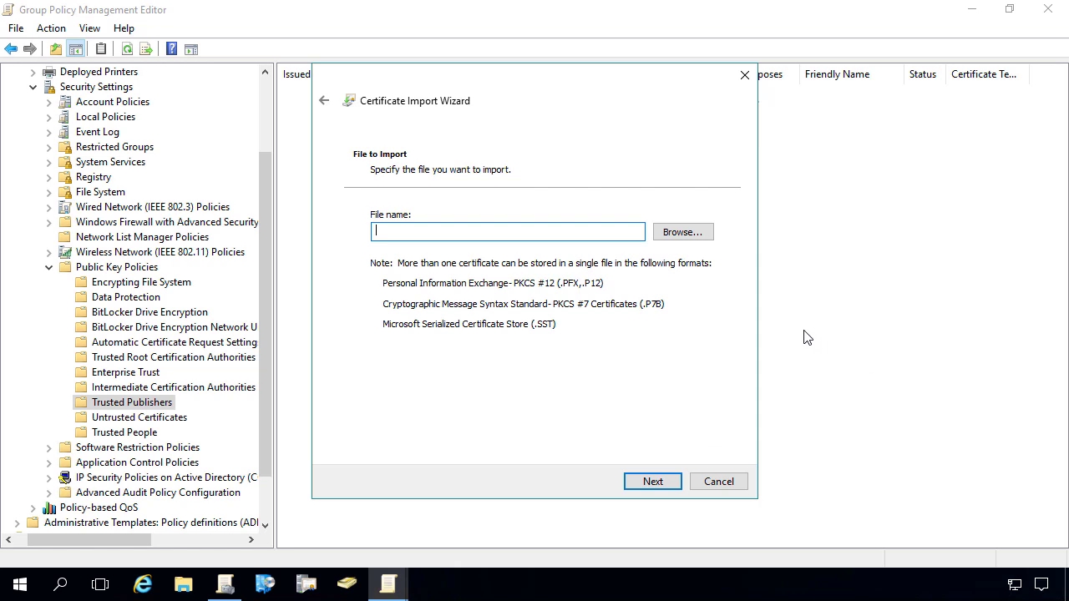
left_click(690, 235)
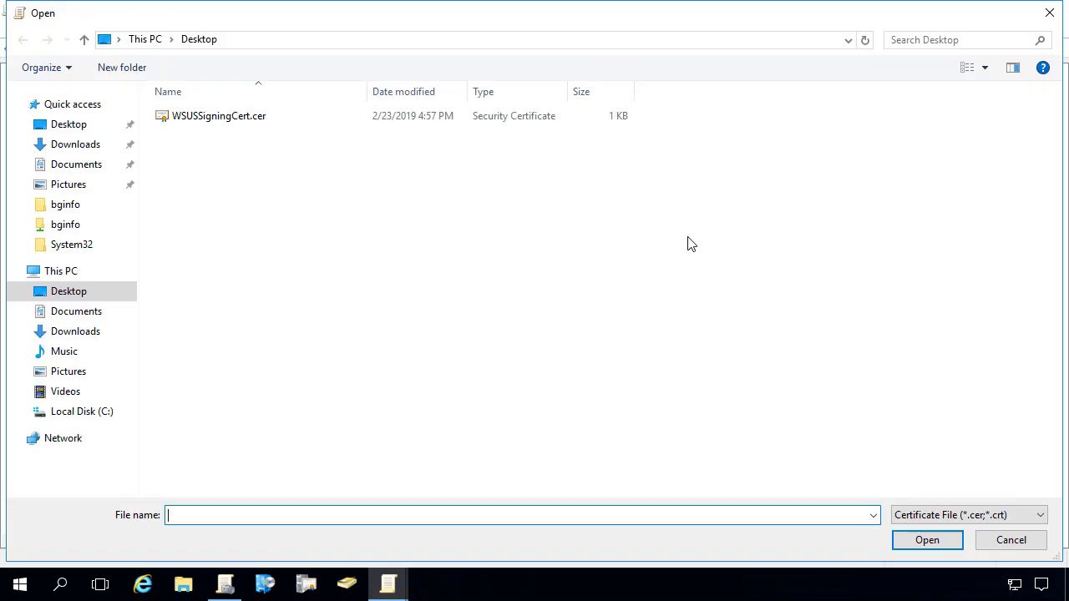
double_click(254, 118)
left_click(654, 481)
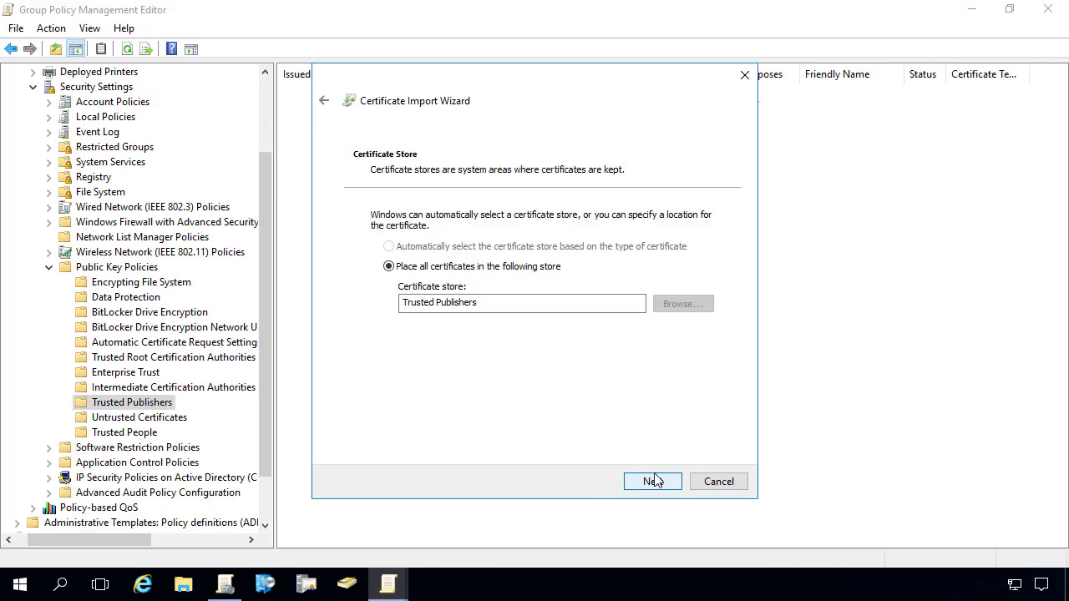
left_click(654, 481)
left_click(649, 483)
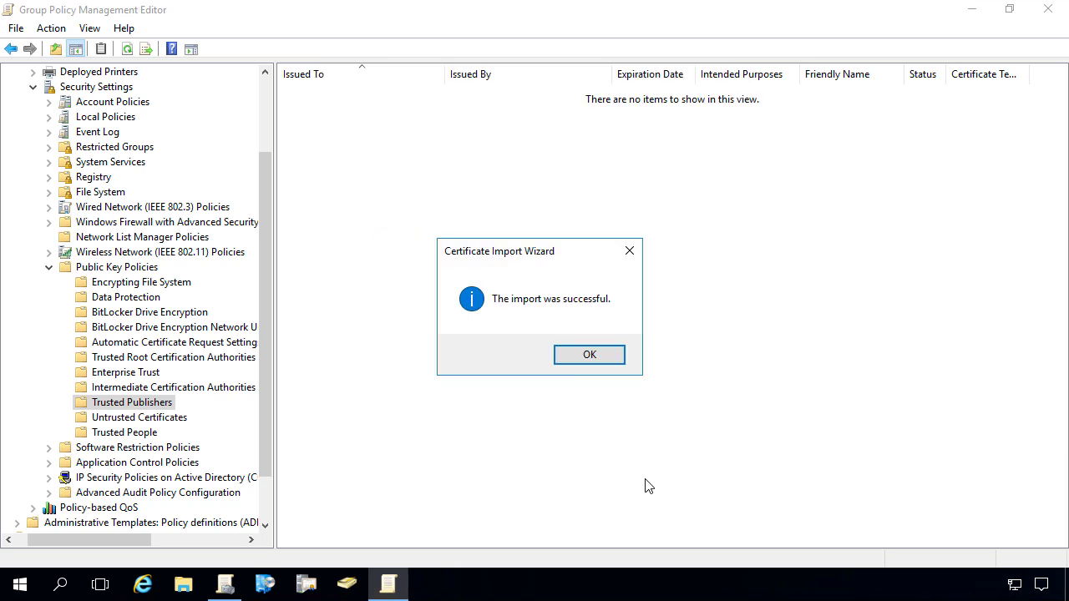
left_click(580, 355)
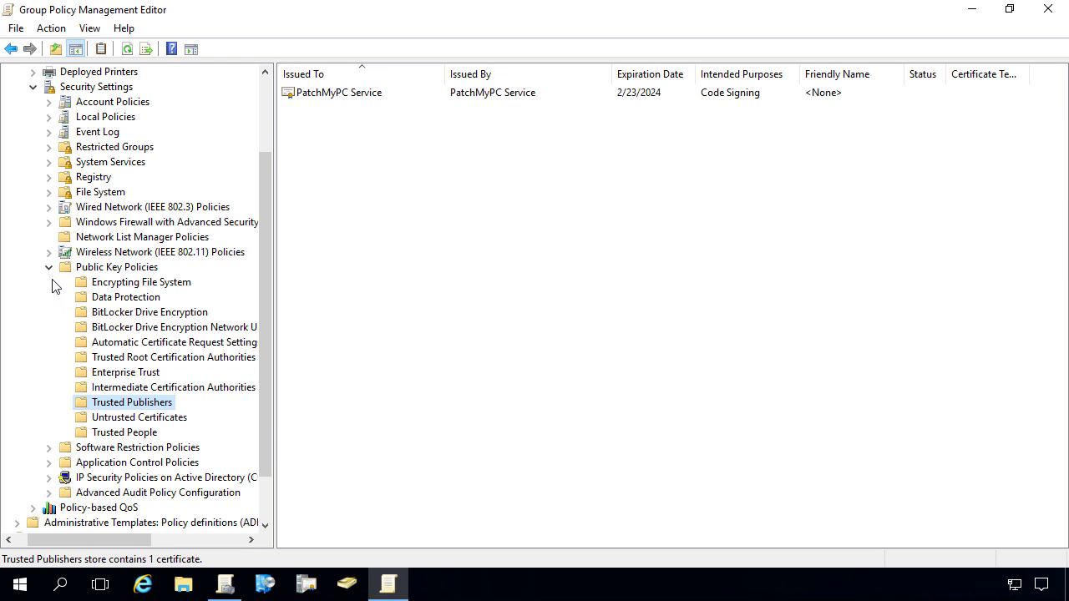
left_click(139, 360)
left_click(304, 92)
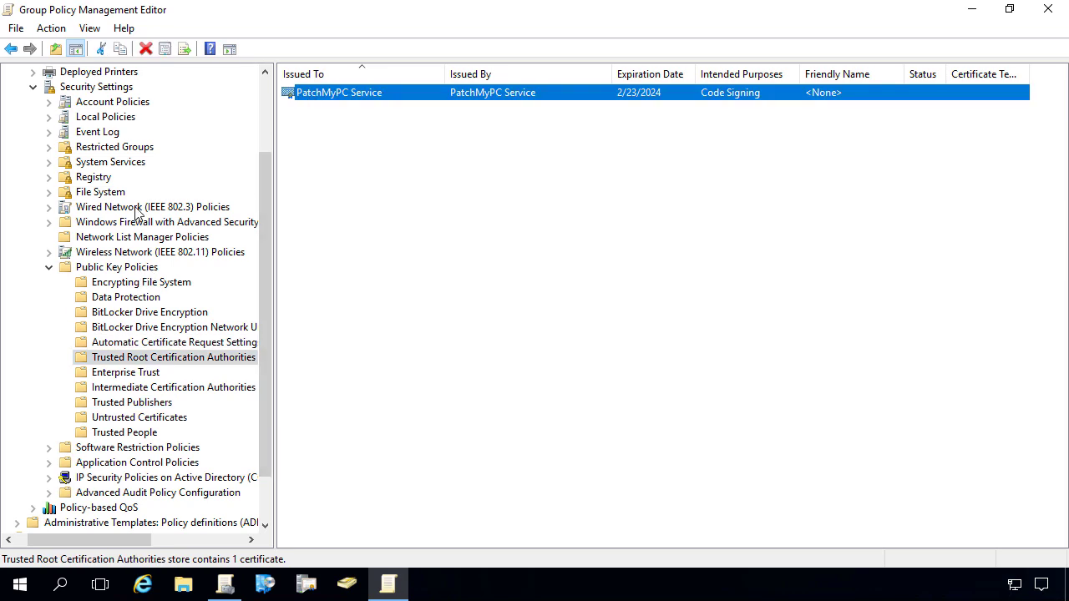
Step: Enable 'Allow signed updates from an intranet Microsoft update service location' under Windows Components > Windows Update
left_click(49, 267)
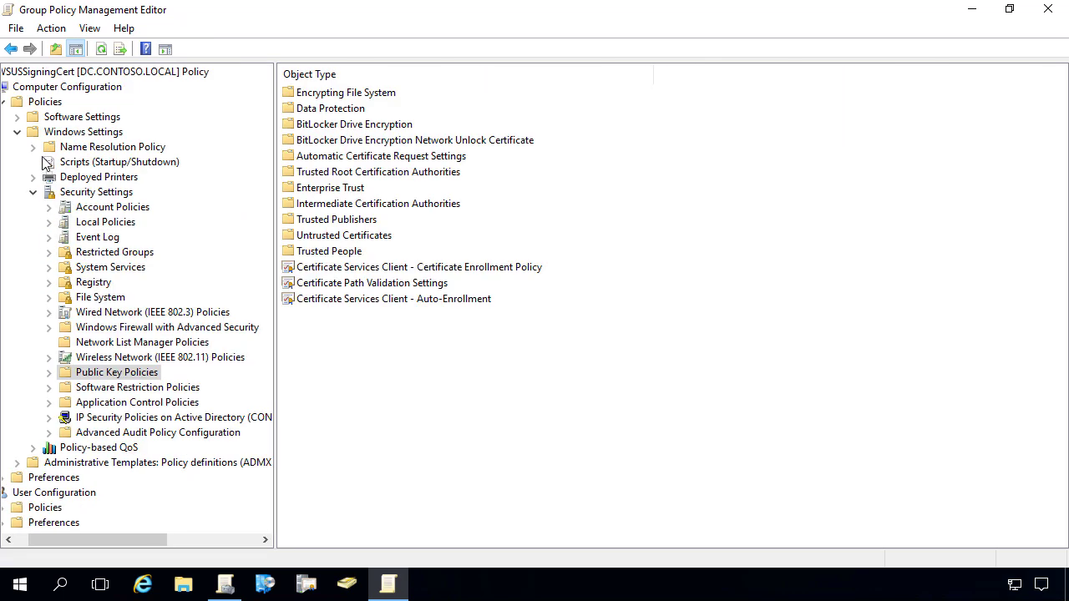
left_click(17, 133)
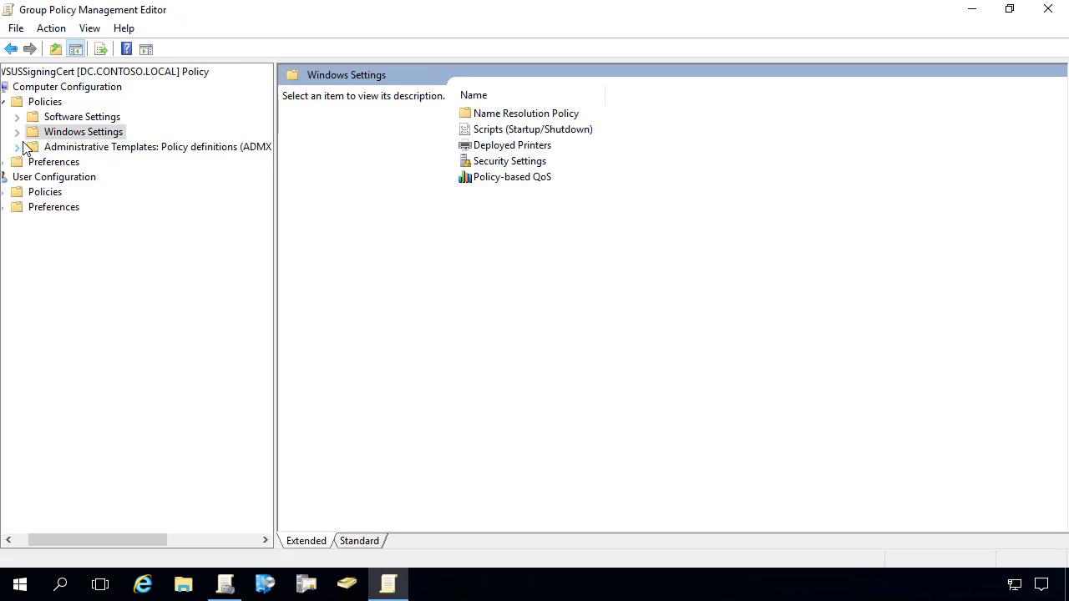
double_click(88, 148)
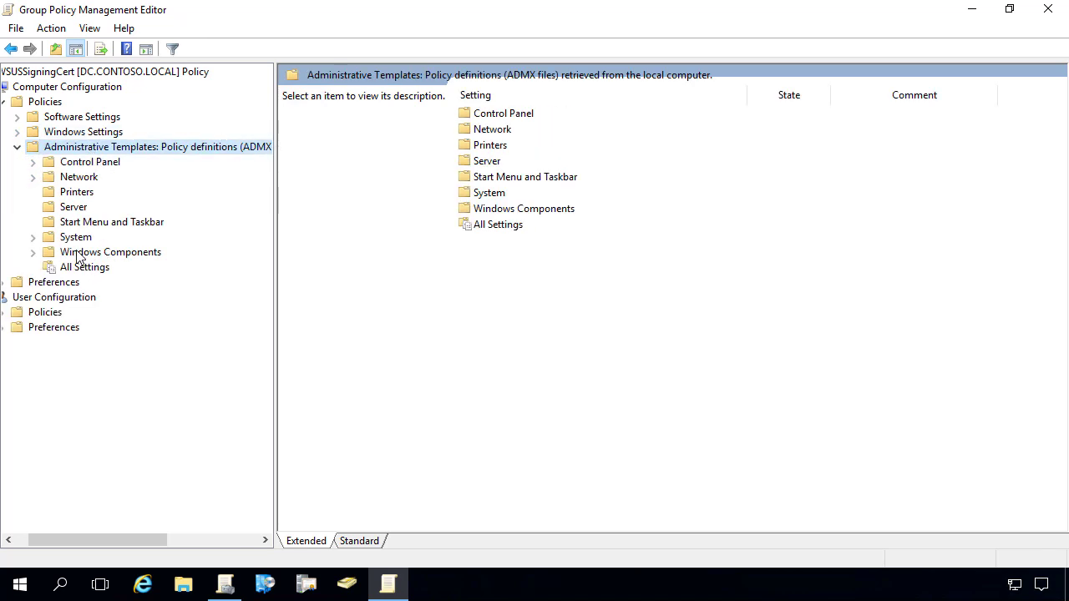
double_click(77, 253)
scroll(86, 270, "down", 15)
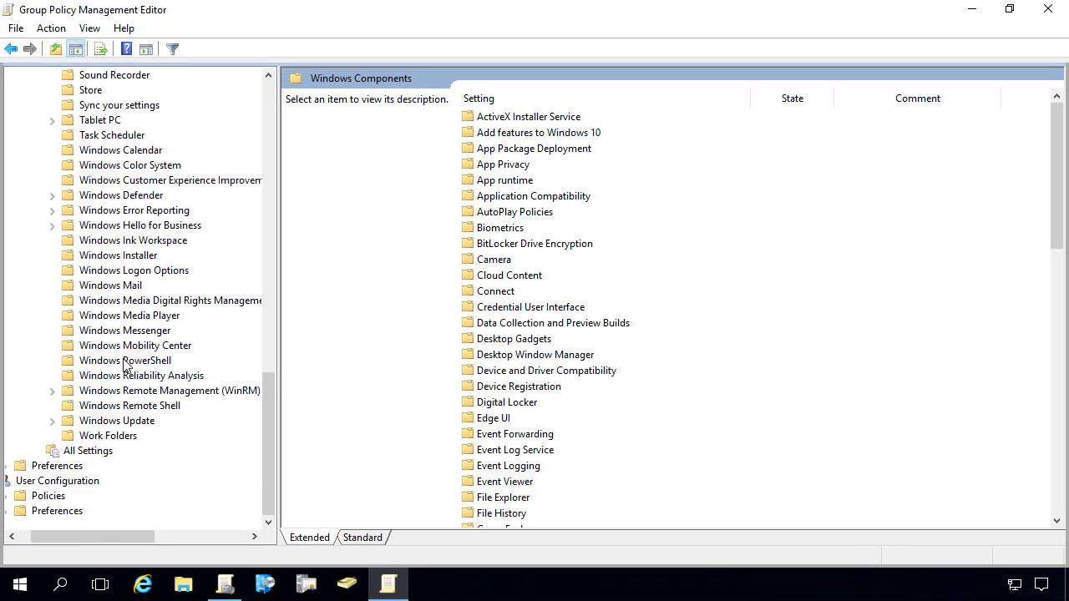
left_click(125, 421)
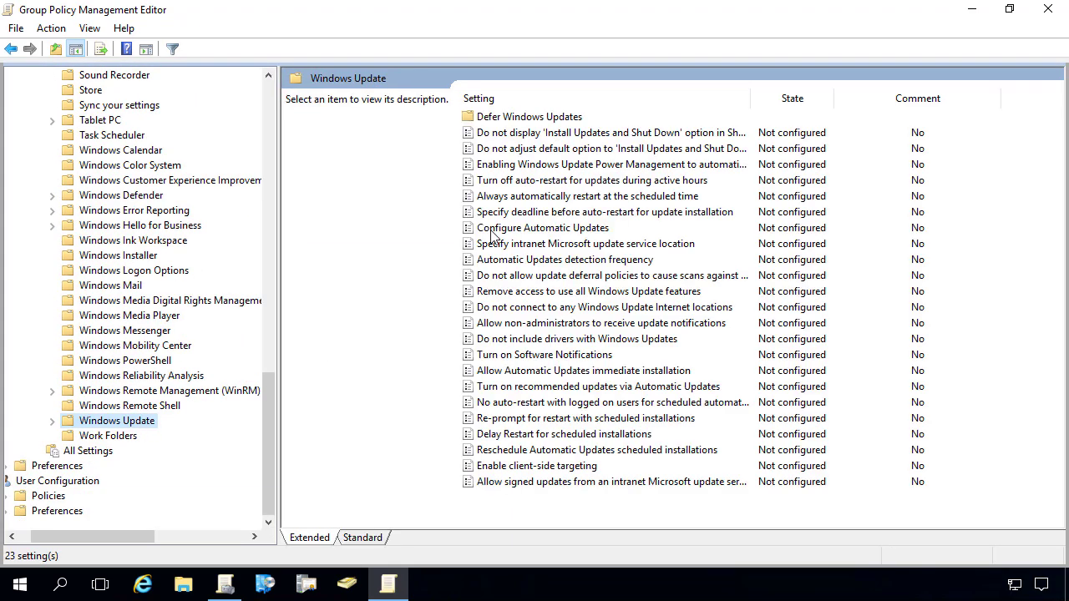
left_click(616, 102)
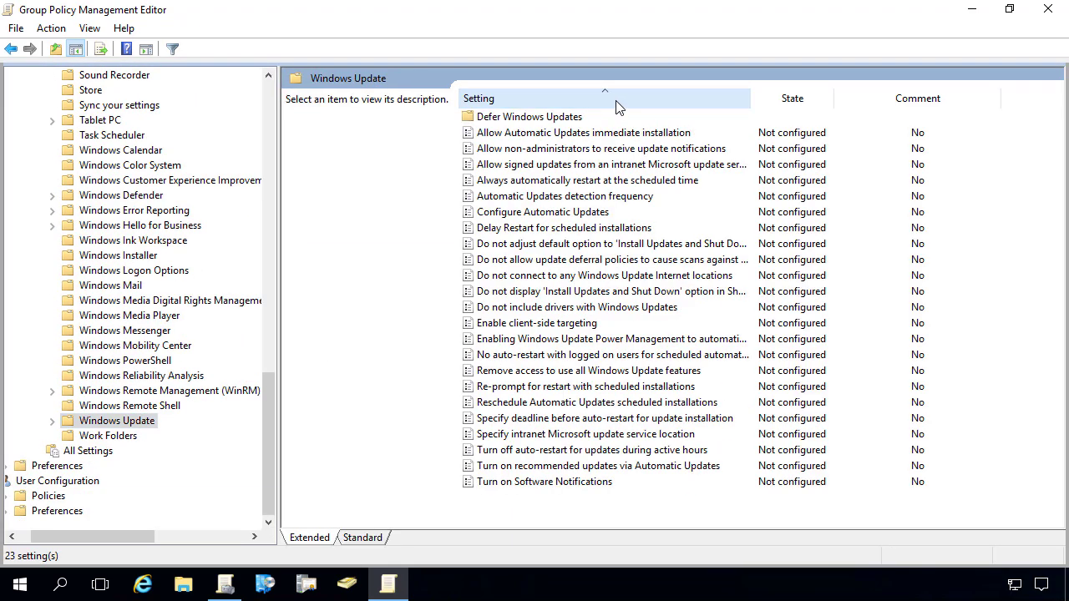
double_click(575, 164)
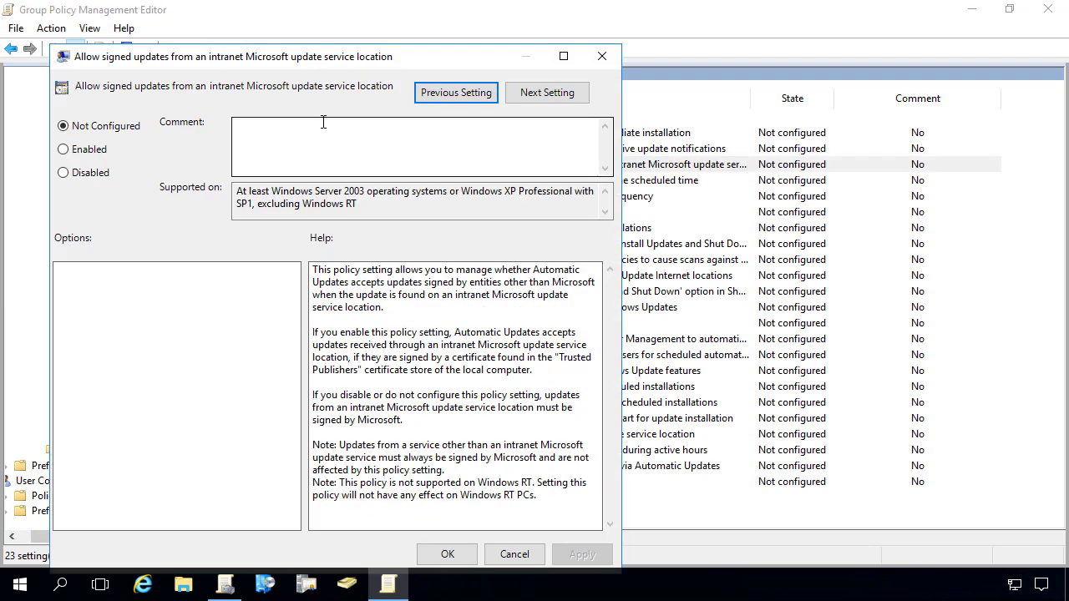
left_click(89, 149)
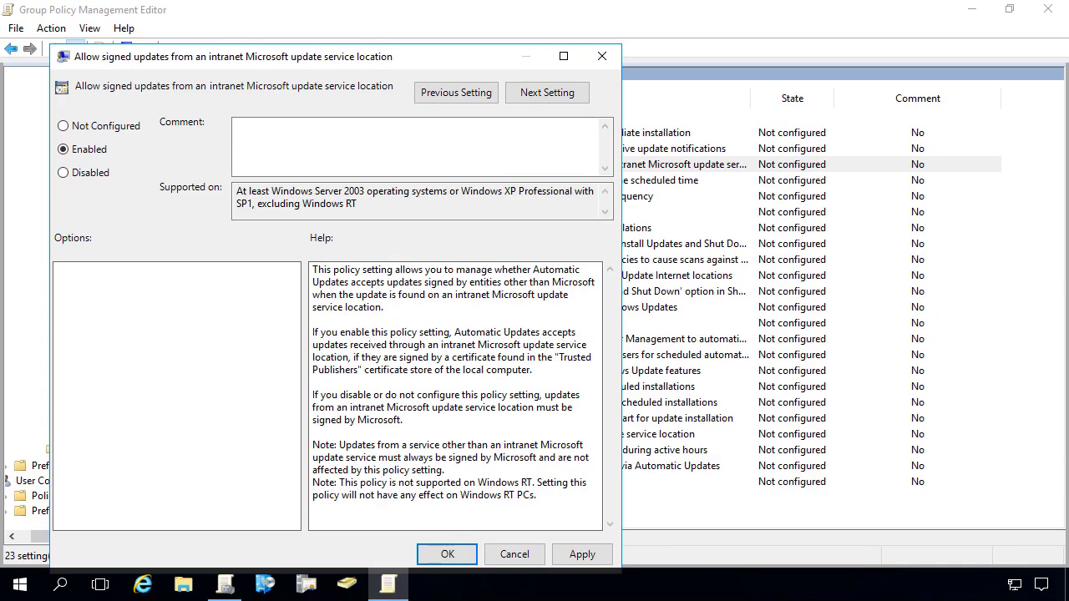
left_click(446, 554)
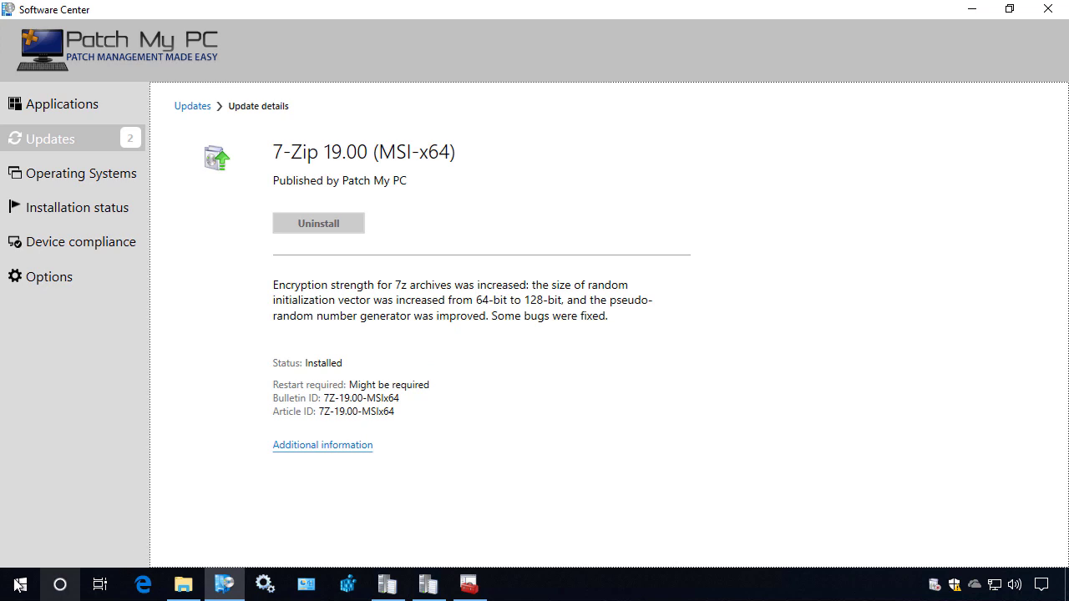
Step: Open Command Prompt via cmd and run gpupdate on the client
left_click(19, 585)
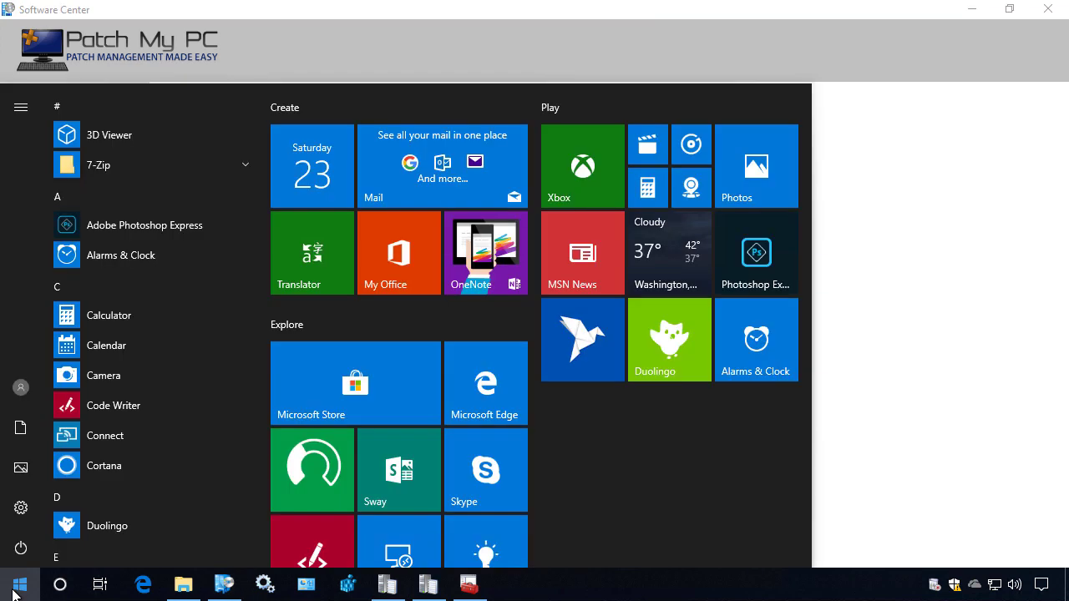
type("cmd")
key("Return")
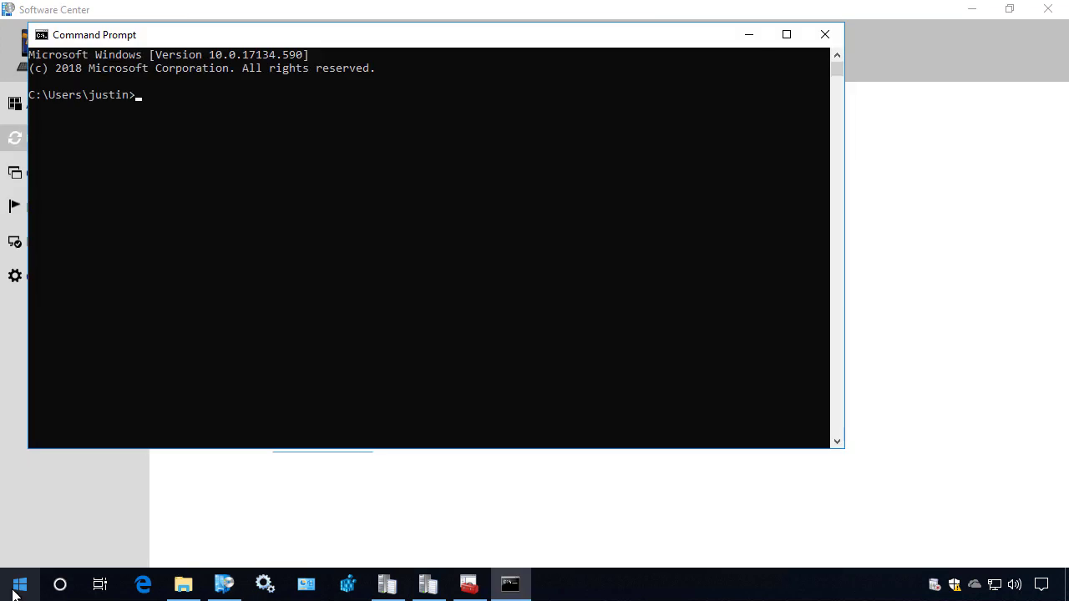
type("gpupdate")
key("Return")
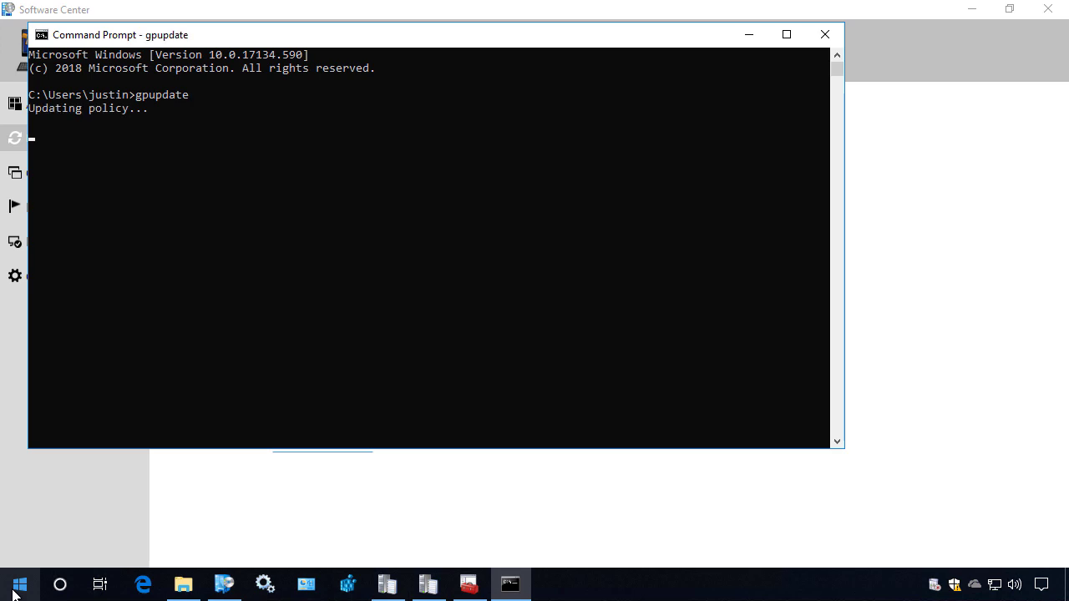